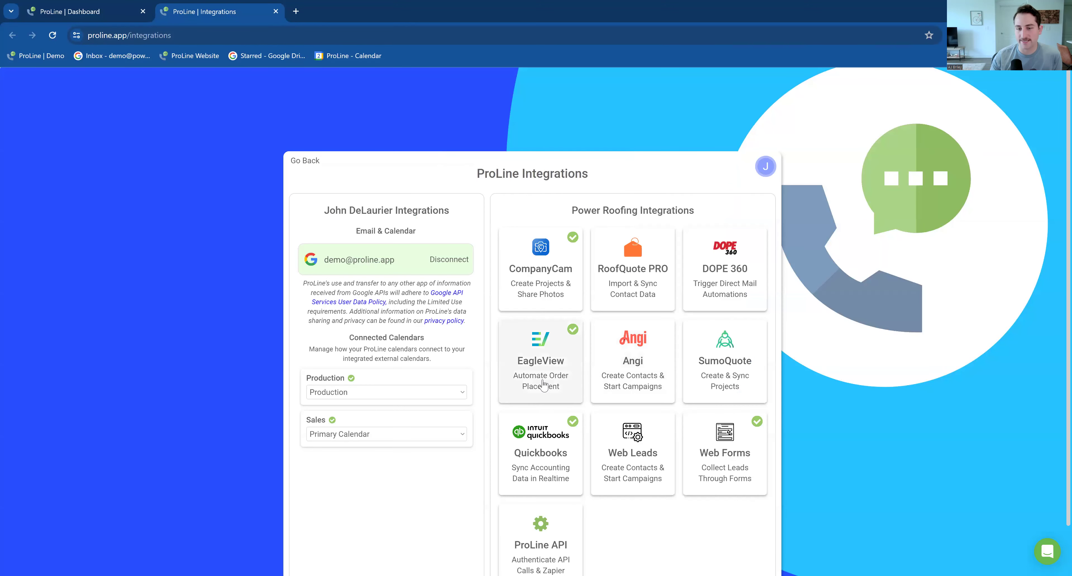
Step: Open the EagleView integration and review its measurement mapping configuration
{"action": "left_click", "coordinate": [542, 385]}
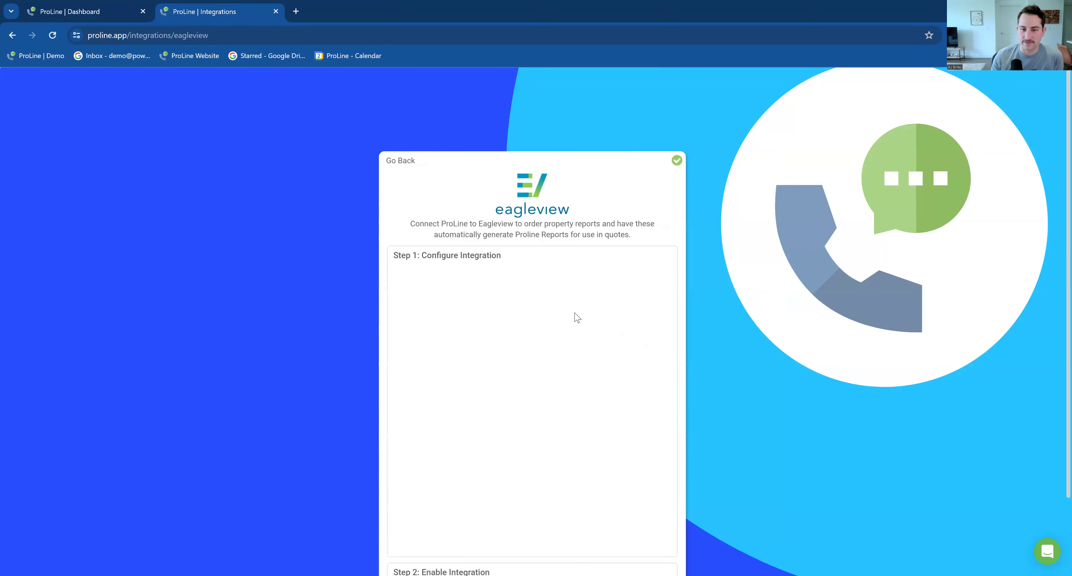
{"action": "scroll", "coordinate": [550, 211], "scroll_direction": "down", "scroll_amount": 3}
{"action": "scroll", "coordinate": [398, 170], "scroll_direction": "up", "scroll_amount": 3}
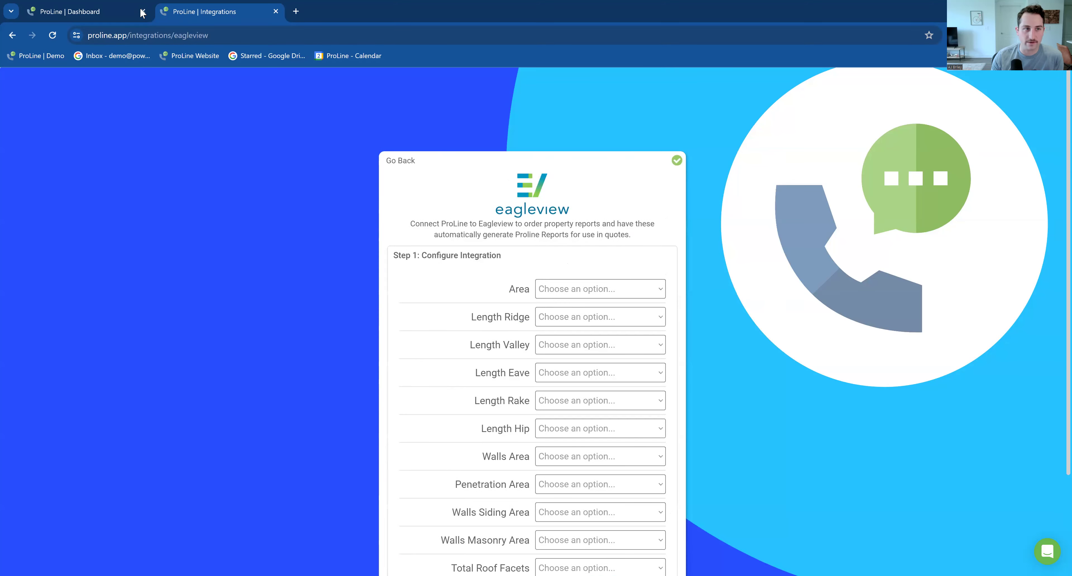
Step: Open the measurement reports of the first Inspection Scheduled project on the dashboard and collapse Report 1
{"action": "left_click", "coordinate": [111, 5]}
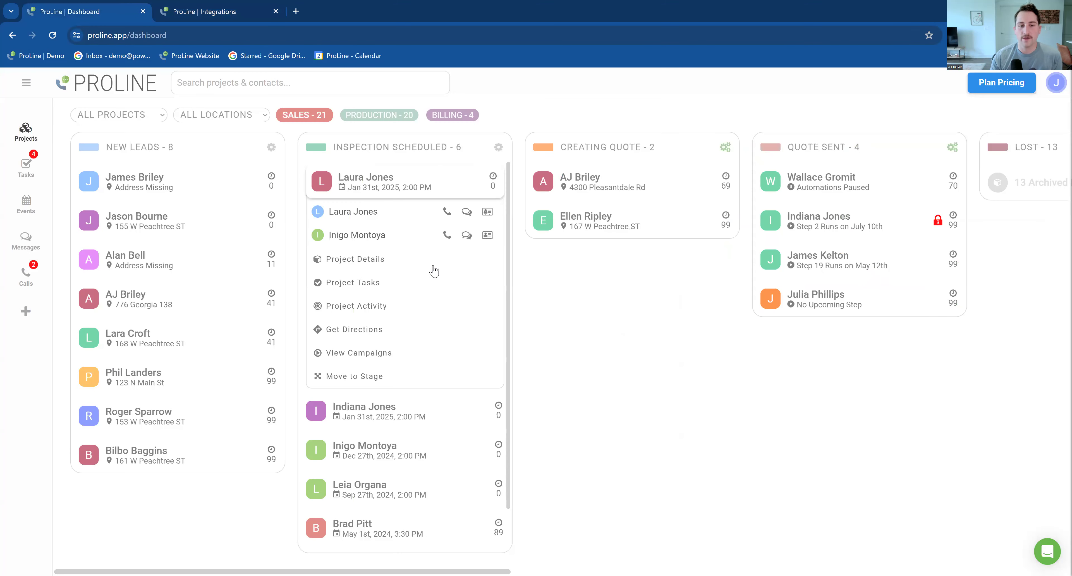
{"action": "left_click", "coordinate": [426, 260]}
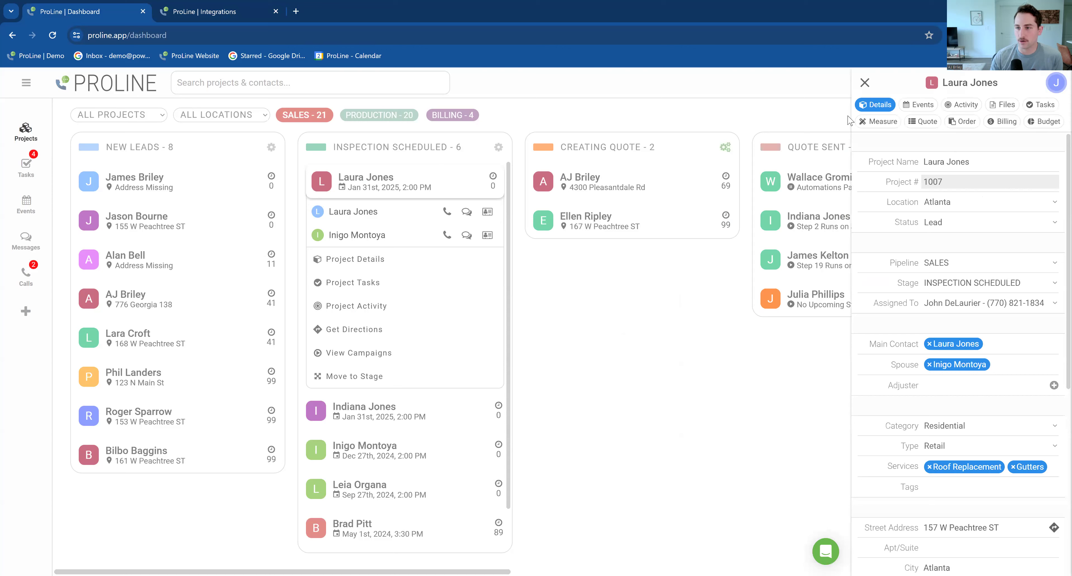
{"action": "left_click", "coordinate": [882, 124]}
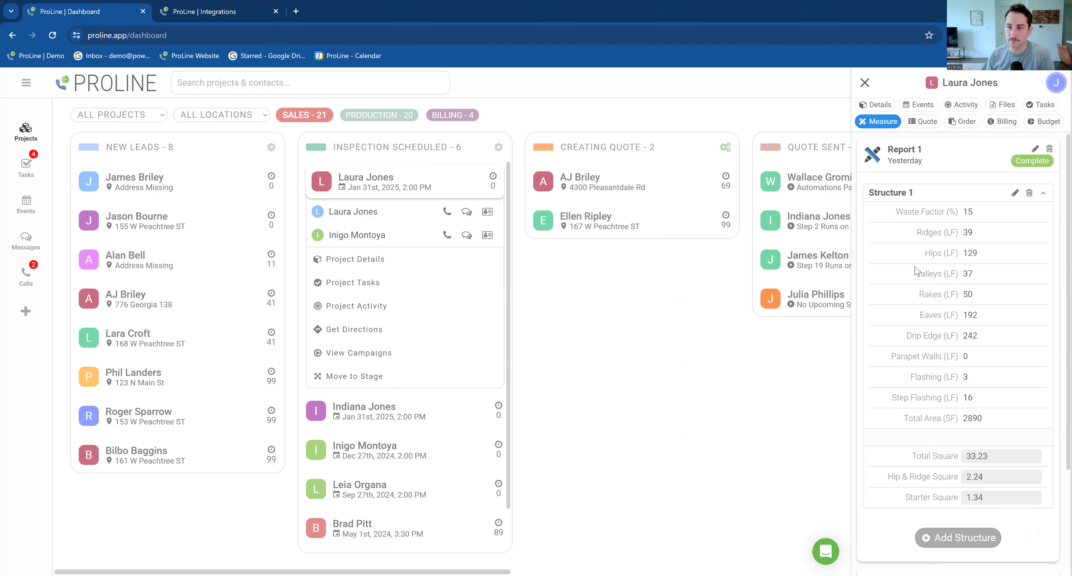
{"action": "left_click", "coordinate": [943, 147]}
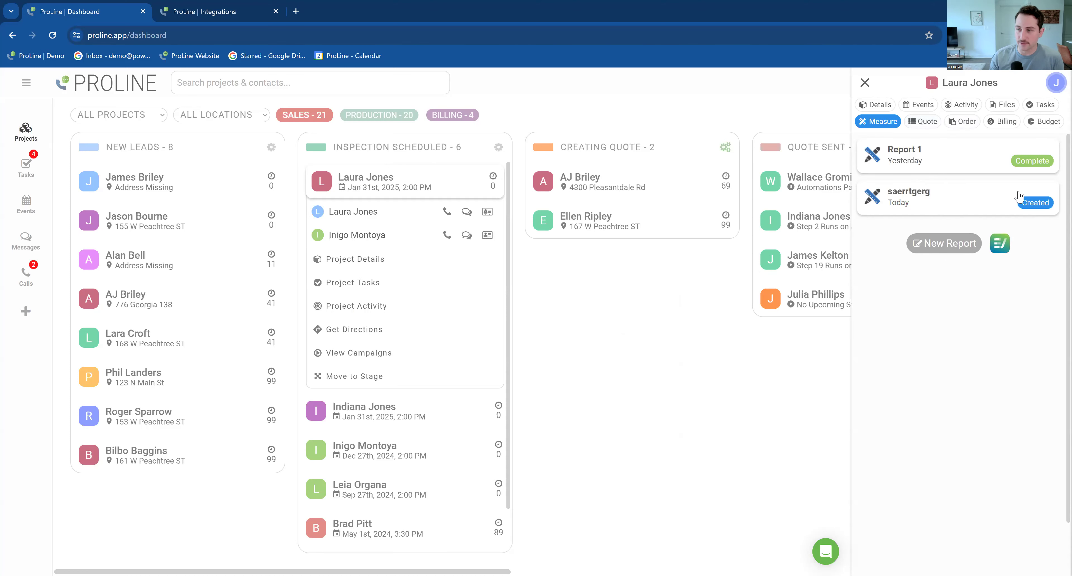
{"action": "left_click", "coordinate": [978, 160]}
{"action": "left_click", "coordinate": [958, 162]}
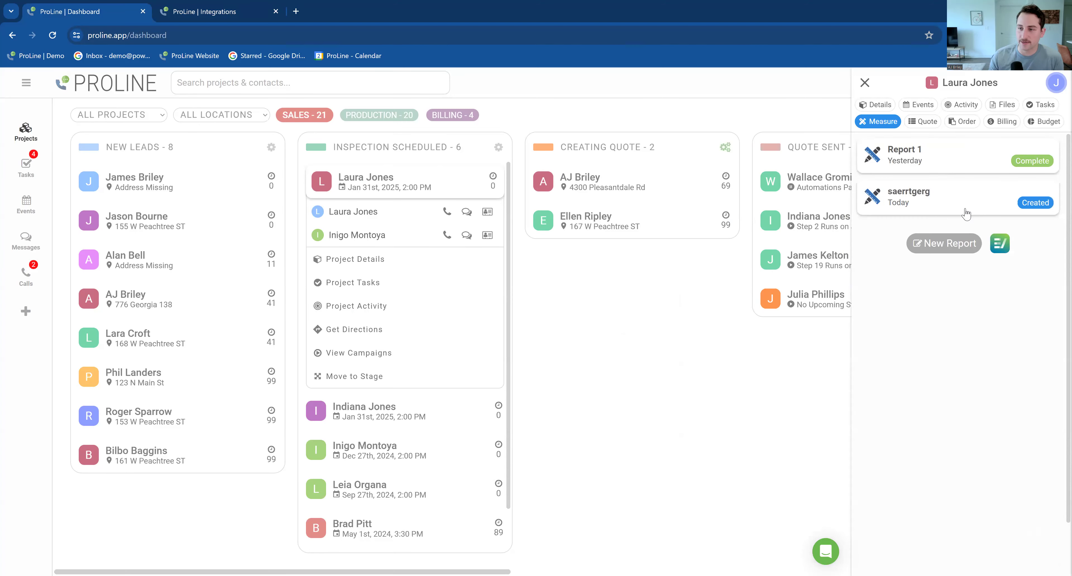
Step: Create a measurement report named New Measurements for the project
{"action": "left_click", "coordinate": [941, 243]}
{"action": "left_click", "coordinate": [538, 181]}
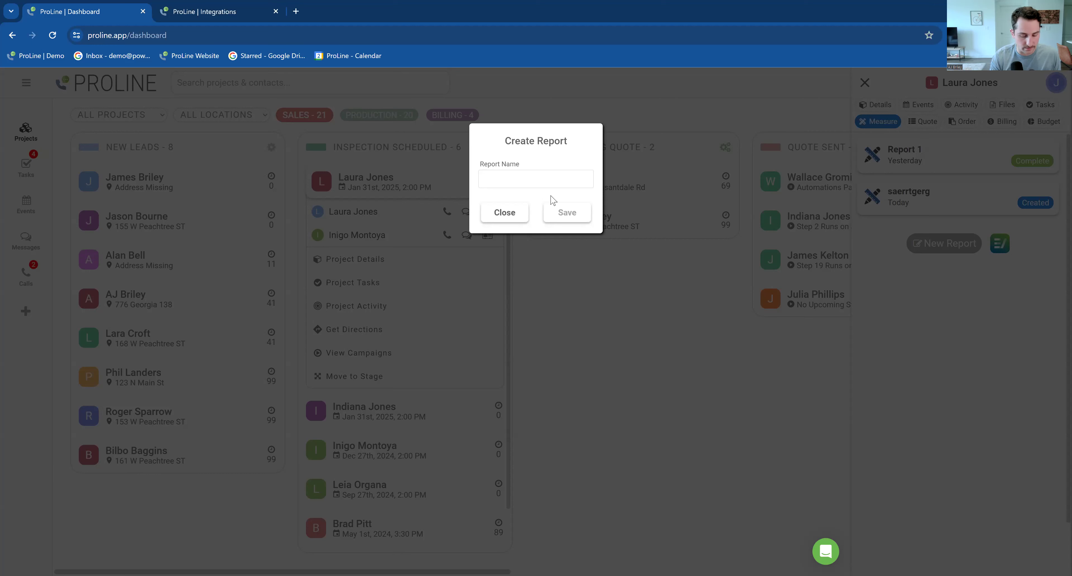
{"action": "type", "text": "New Measurements"}
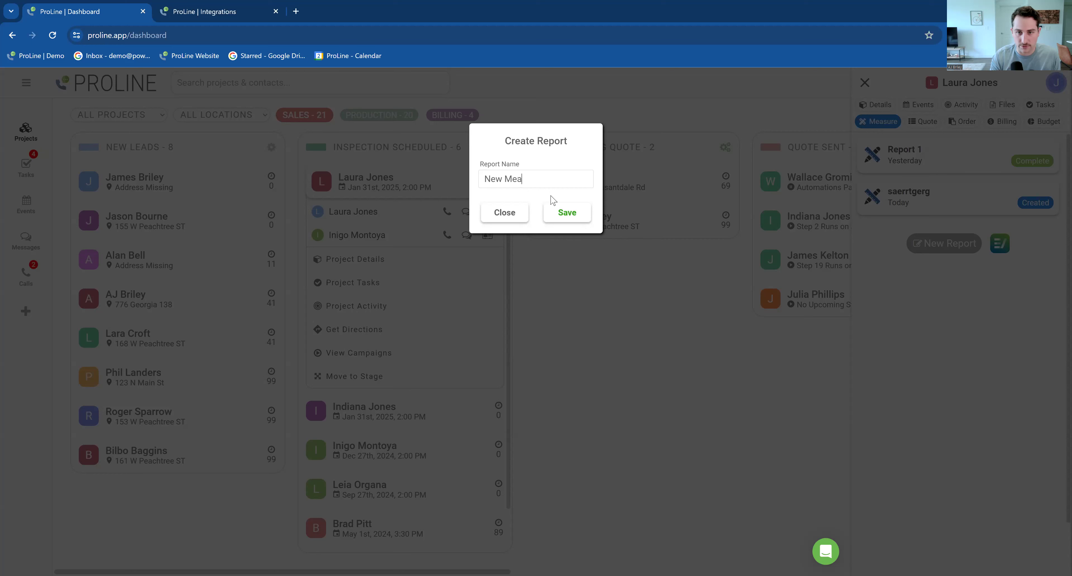
{"action": "left_click", "coordinate": [567, 213]}
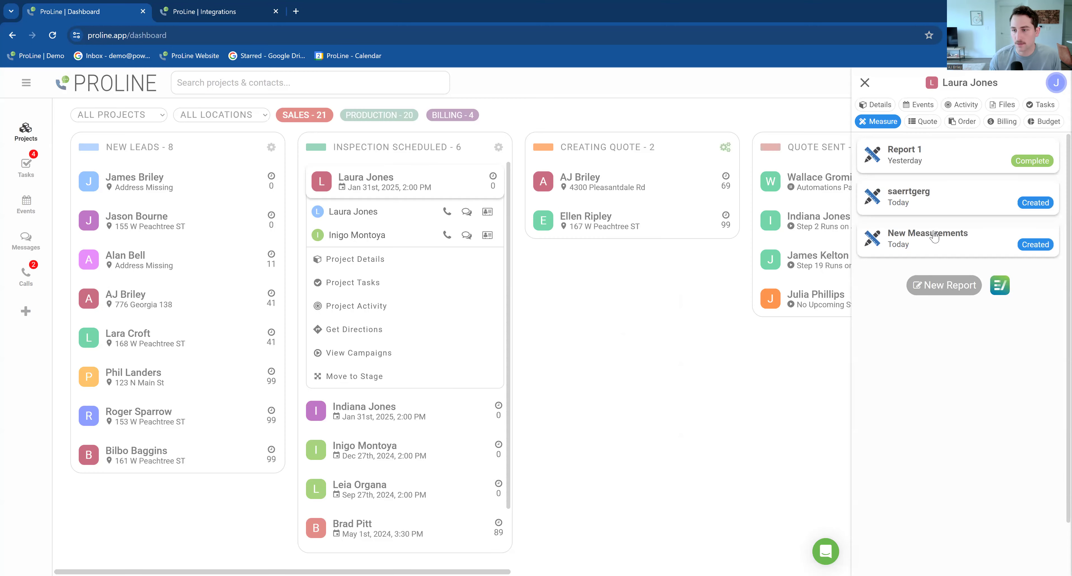
Step: Expand the New Measurements report to show the measurement fields of Structure 1
{"action": "left_click", "coordinate": [1003, 240]}
{"action": "scroll", "coordinate": [983, 250], "scroll_direction": "down", "scroll_amount": 4}
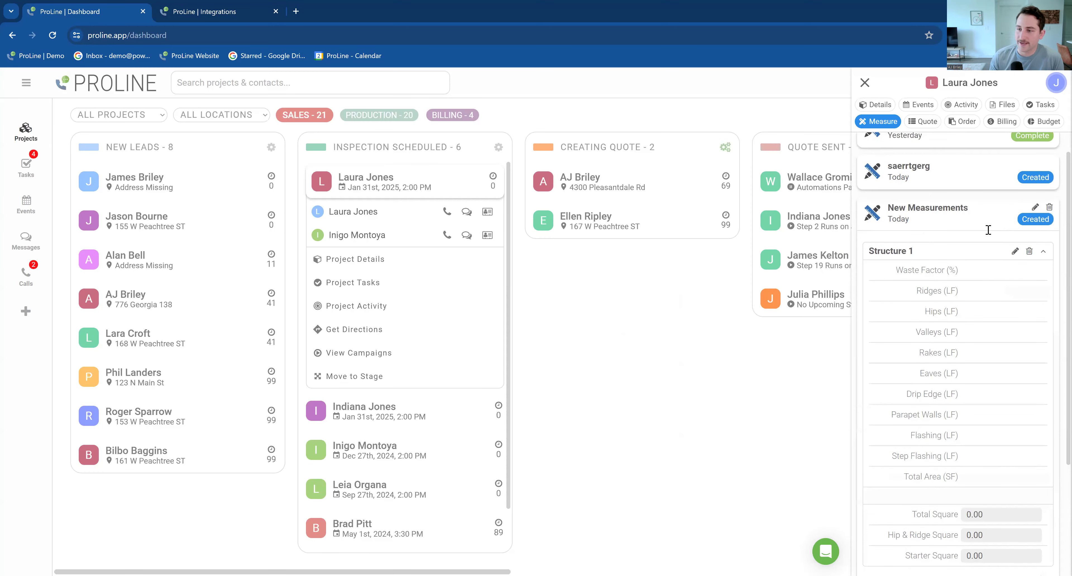
{"action": "scroll", "coordinate": [936, 287], "scroll_direction": "up", "scroll_amount": 4}
{"action": "scroll", "coordinate": [941, 281], "scroll_direction": "down", "scroll_amount": 4}
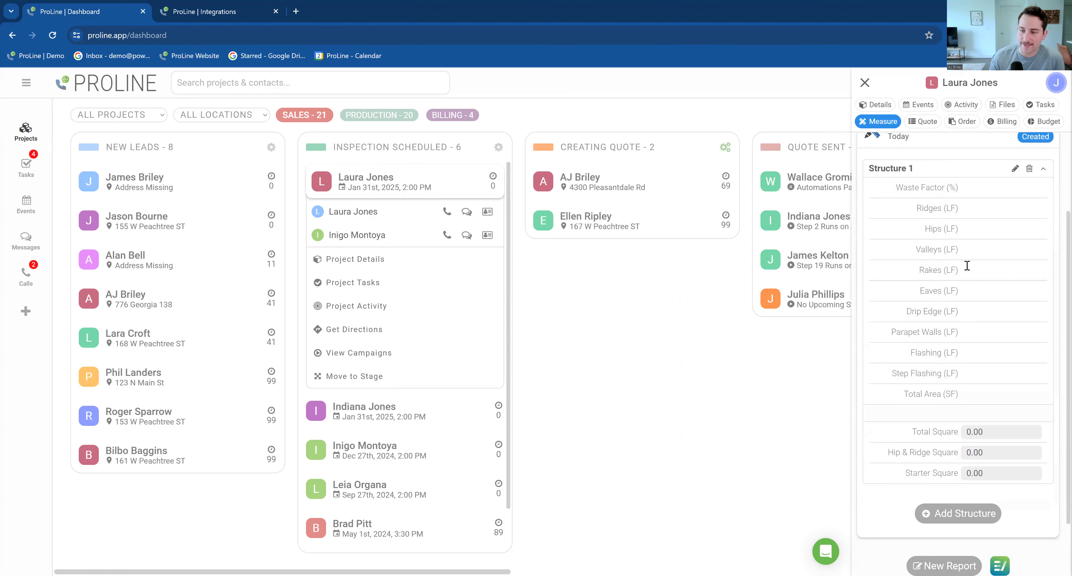
{"action": "scroll", "coordinate": [968, 321], "scroll_direction": "up", "scroll_amount": 4}
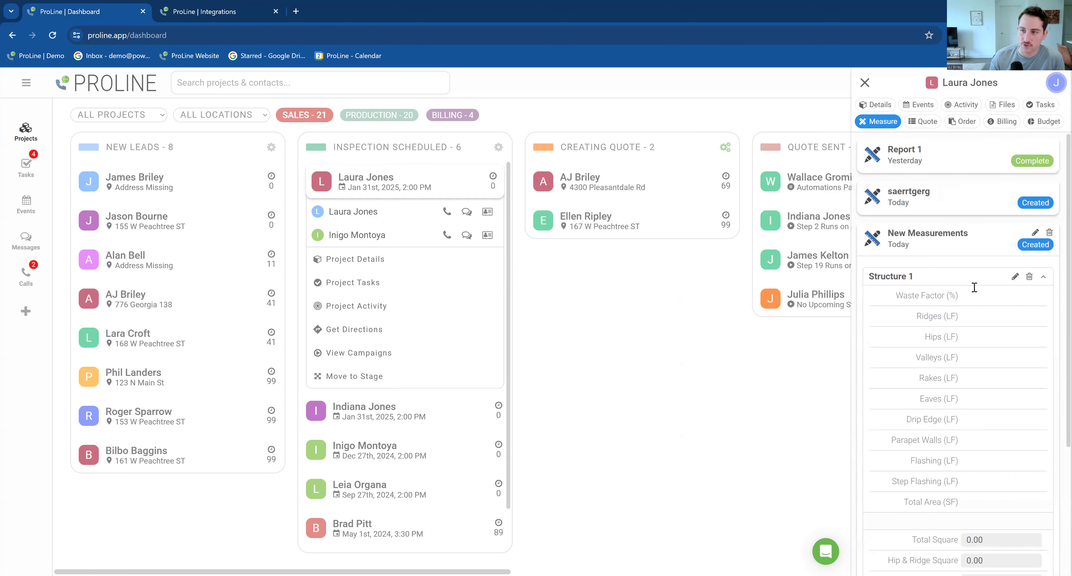
{"action": "left_click", "coordinate": [985, 297]}
{"action": "scroll", "coordinate": [978, 366], "scroll_direction": "down", "scroll_amount": 2}
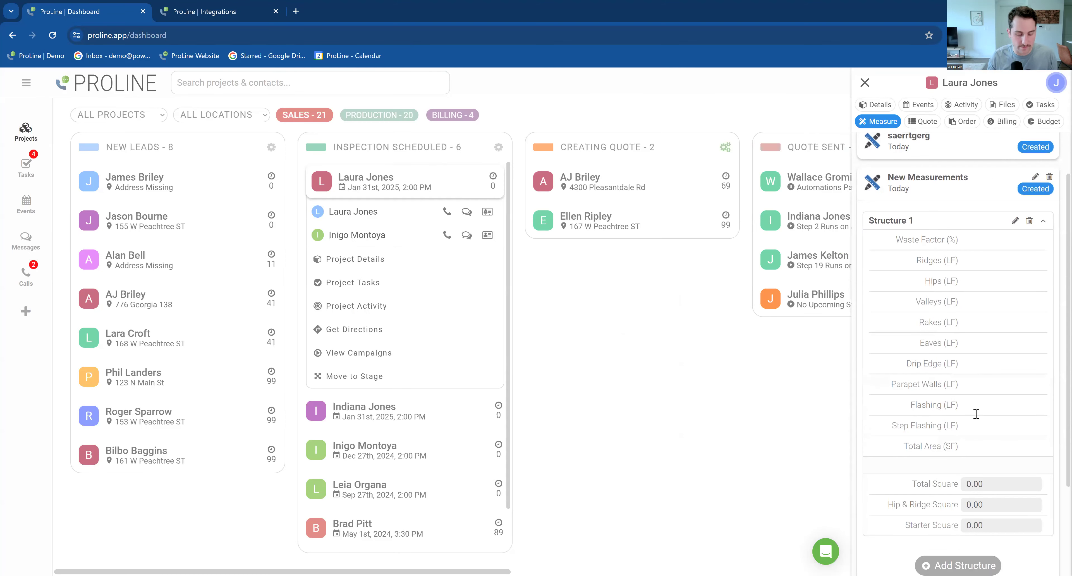
Step: Fill in Structure 1 with total area 333, step flashing 33, flashing through valleys 3, hips and ridges 33, and waste factor 12
{"action": "type", "text": "3333"}
{"action": "key", "text": "shift+Tab"}
{"action": "type", "text": "3"}
{"action": "key", "text": "shift+Tab"}
{"action": "type", "text": "3"}
{"action": "key", "text": "shift+Tab"}
{"action": "type", "text": "3"}
{"action": "key", "text": "shift+Tab"}
{"action": "type", "text": "3"}
{"action": "key", "text": "shift+Tab"}
{"action": "type", "text": "3"}
{"action": "key", "text": "shift+Tab"}
{"action": "type", "text": "3"}
{"action": "key", "text": "shift+Tab"}
{"action": "type", "text": "3333"}
{"action": "key", "text": "shift+Tab"}
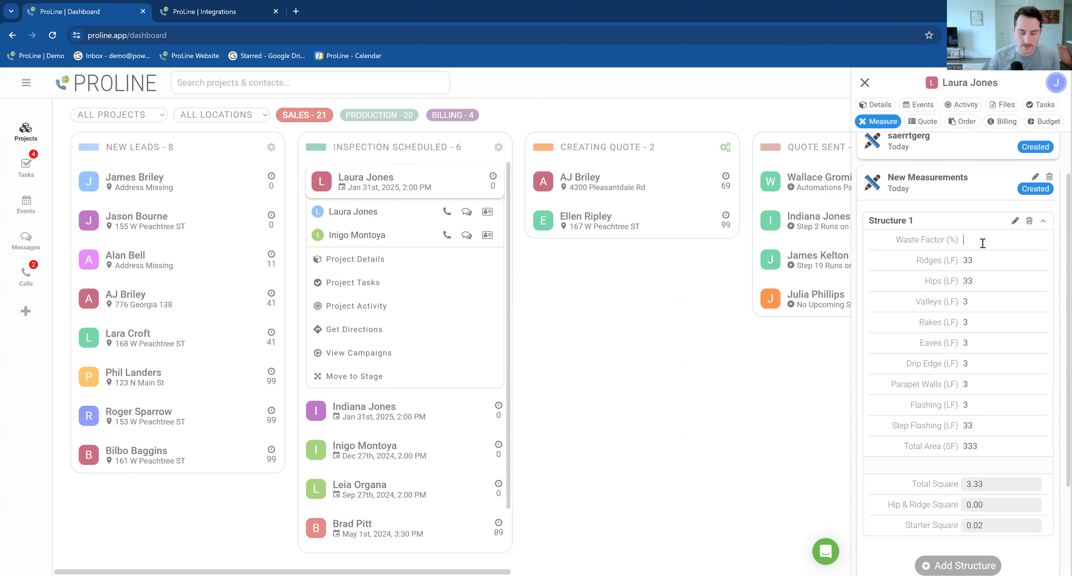
{"action": "type", "text": "12"}
{"action": "left_click", "coordinate": [1000, 284]}
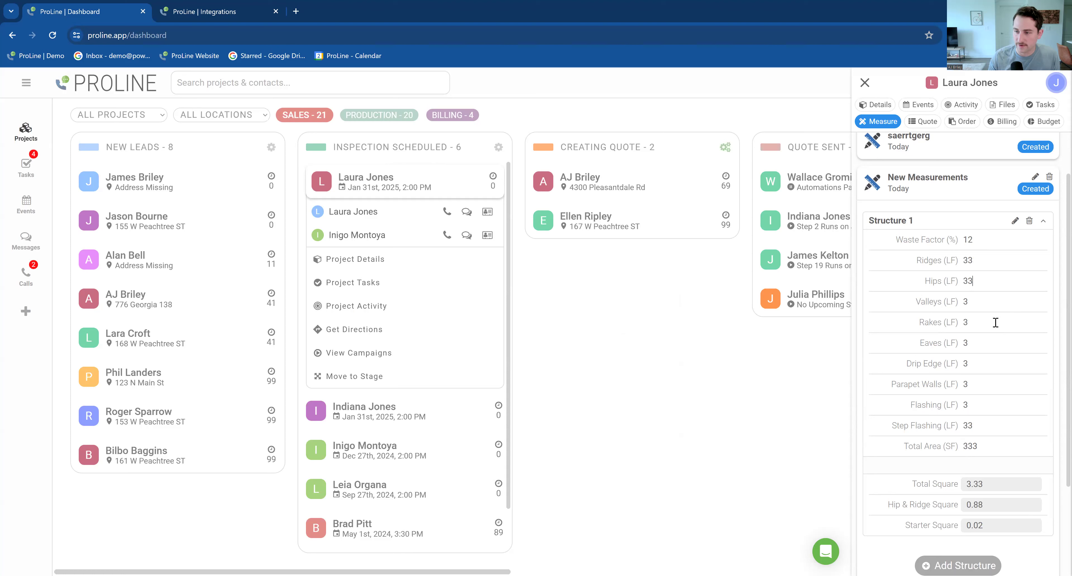
Step: Change Structure 1's valleys, rakes, eaves, drip edge, parapet walls and flashing to 33
{"action": "left_click", "coordinate": [992, 300]}
{"action": "type", "text": "3"}
{"action": "left_click", "coordinate": [990, 326]}
{"action": "type", "text": "3"}
{"action": "left_click", "coordinate": [989, 345]}
{"action": "type", "text": "3"}
{"action": "left_click", "coordinate": [992, 367]}
{"action": "type", "text": "3"}
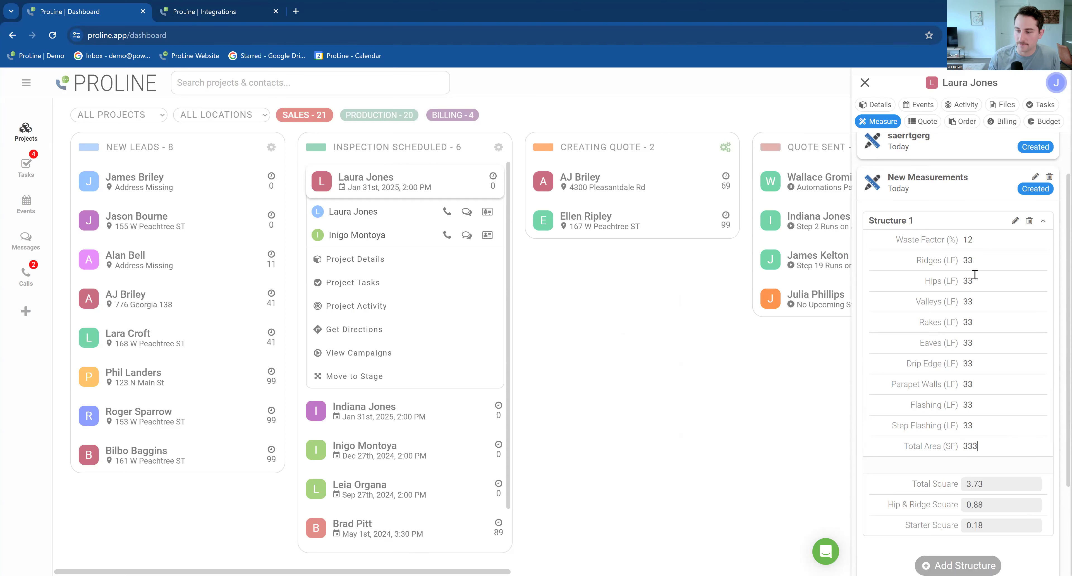
{"action": "type", "text": "3"}
Step: Add a second structure to the New Measurements report
{"action": "scroll", "coordinate": [946, 453], "scroll_direction": "down", "scroll_amount": 3}
{"action": "left_click", "coordinate": [946, 444]}
{"action": "scroll", "coordinate": [965, 333], "scroll_direction": "up", "scroll_amount": 4}
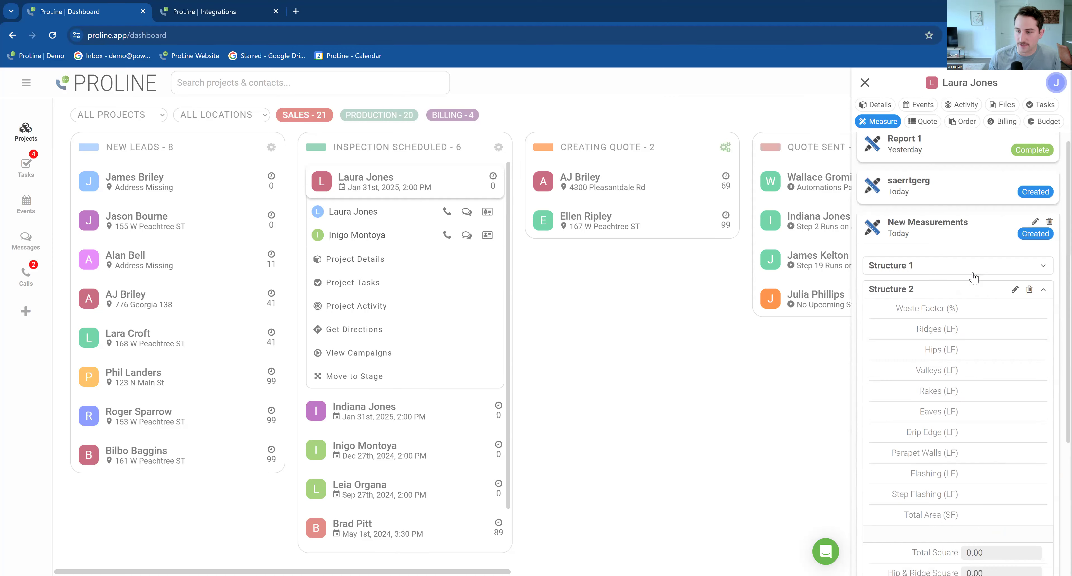
{"action": "scroll", "coordinate": [974, 275], "scroll_direction": "down", "scroll_amount": 2}
{"action": "scroll", "coordinate": [977, 460], "scroll_direction": "down", "scroll_amount": 3}
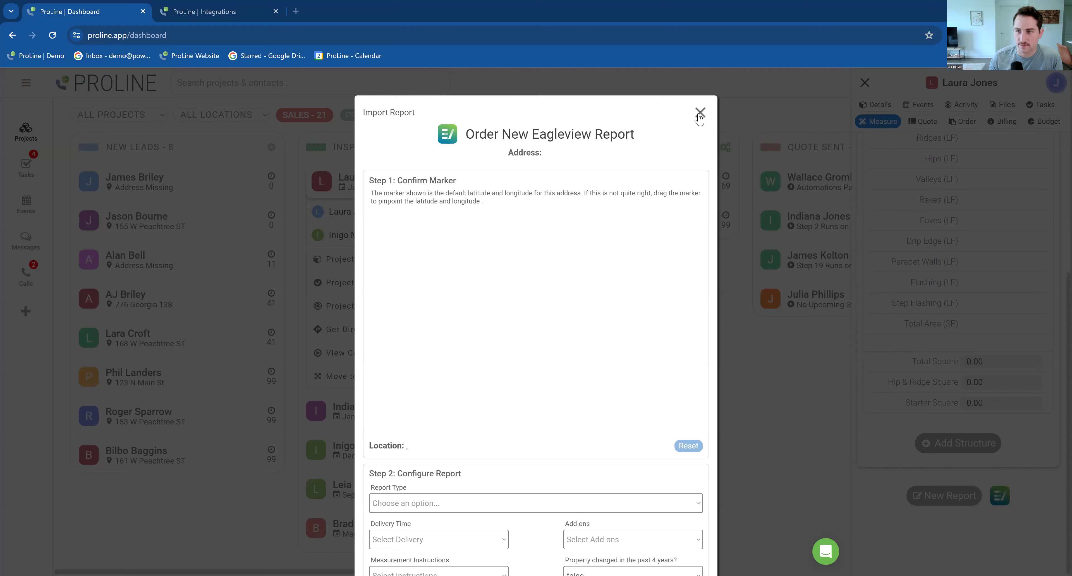
Step: Replace the project's street address in its details with a suggested full address and save the change
{"action": "left_click", "coordinate": [874, 106]}
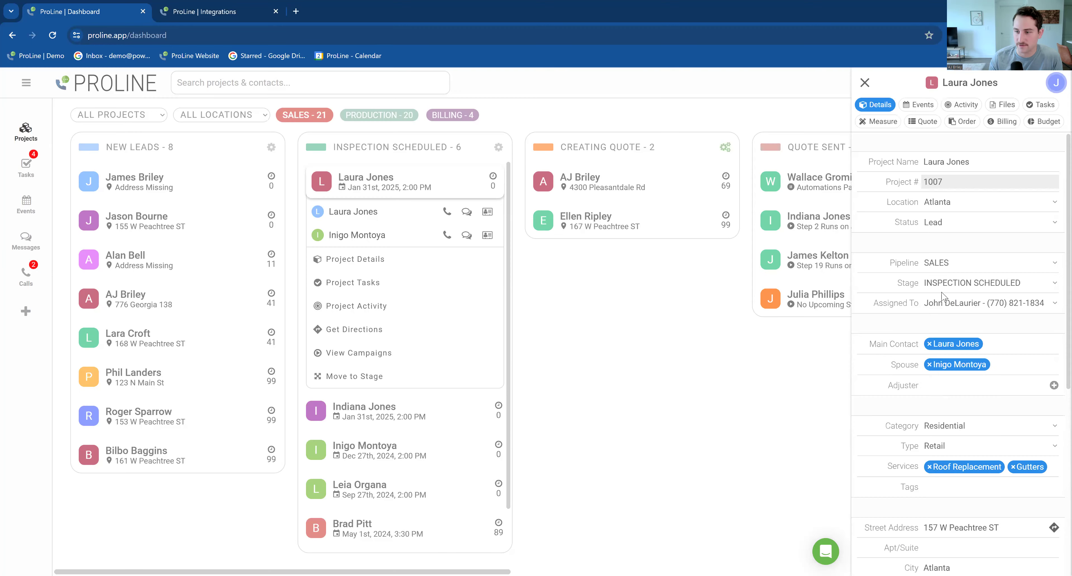
{"action": "scroll", "coordinate": [969, 377], "scroll_direction": "down", "scroll_amount": 5}
{"action": "left_click", "coordinate": [913, 302]}
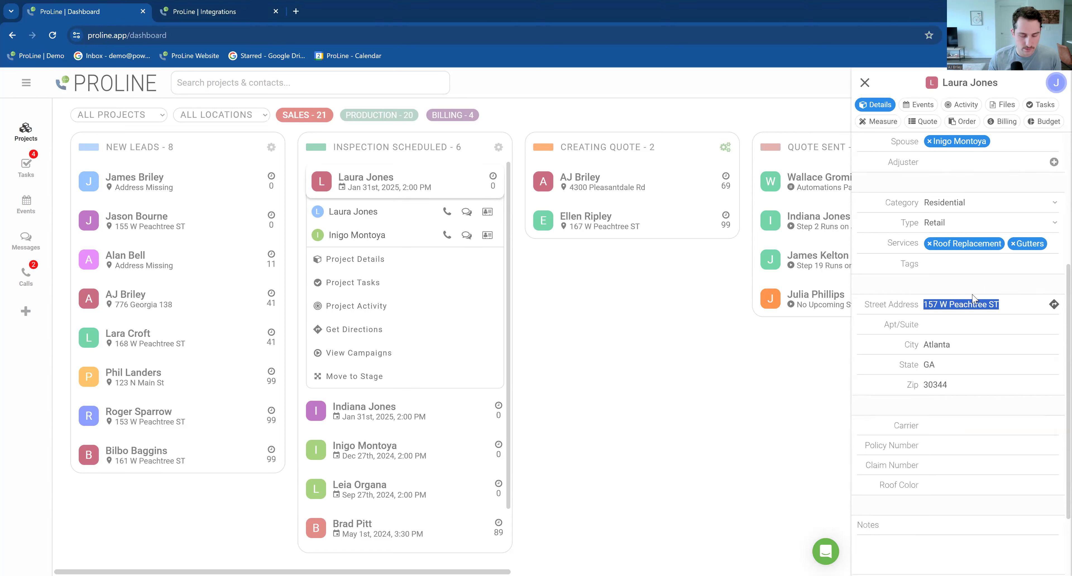
{"action": "type", "text": "1256"}
{"action": "key", "text": "BackSpace"}
{"action": "left_click", "coordinate": [993, 327]}
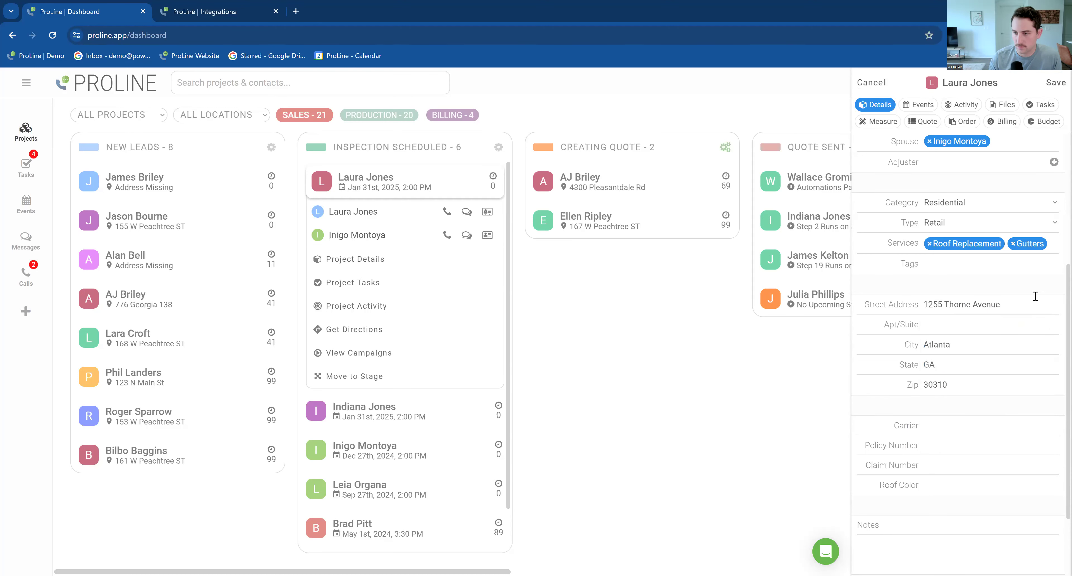
{"action": "left_click", "coordinate": [1055, 87]}
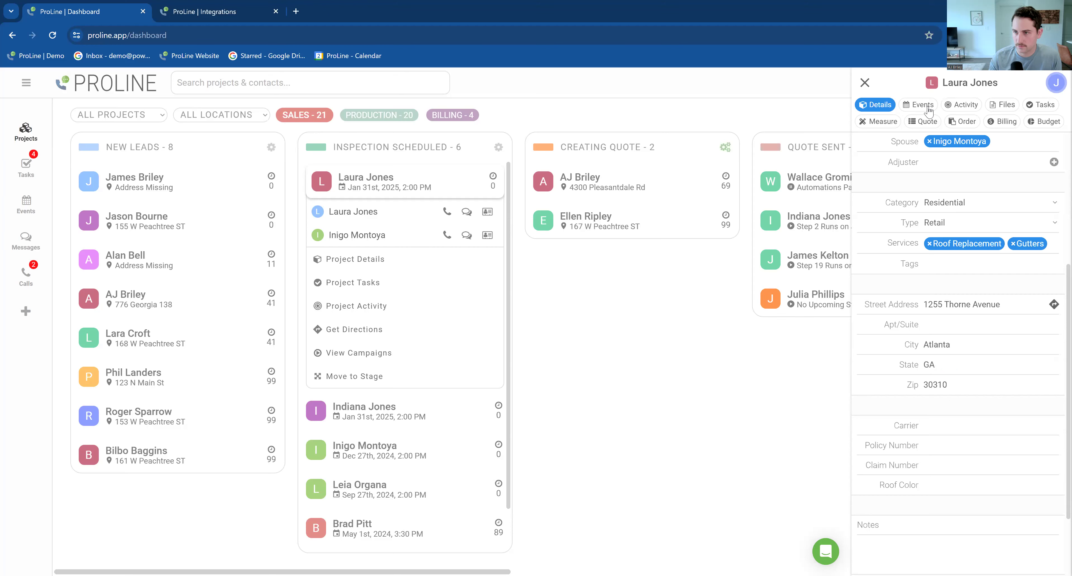
Step: Open the EagleView order form from the project's measurements, check the map marker, and close the form
{"action": "left_click", "coordinate": [878, 121]}
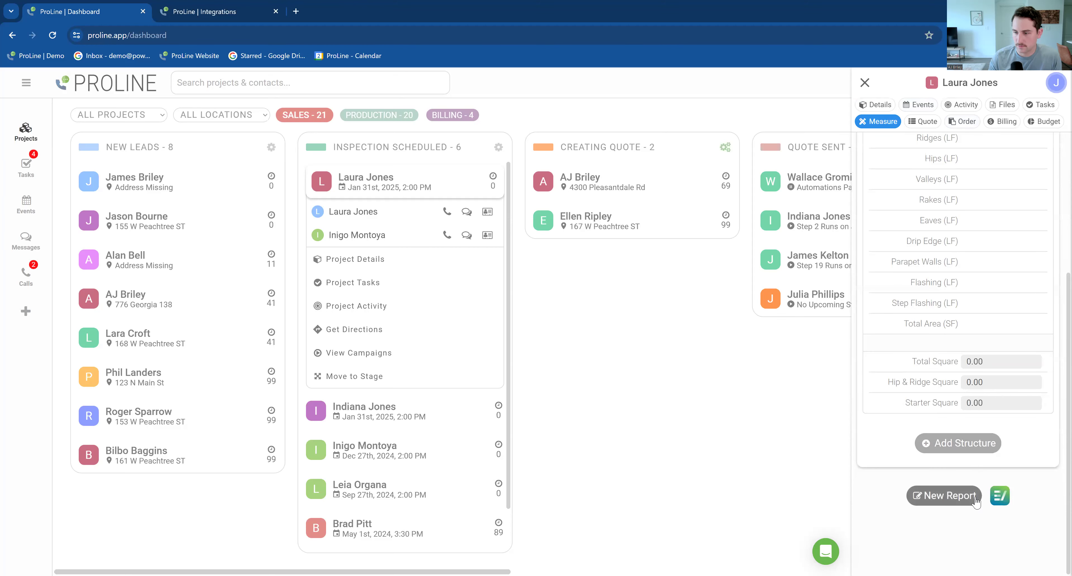
{"action": "left_click", "coordinate": [1000, 496]}
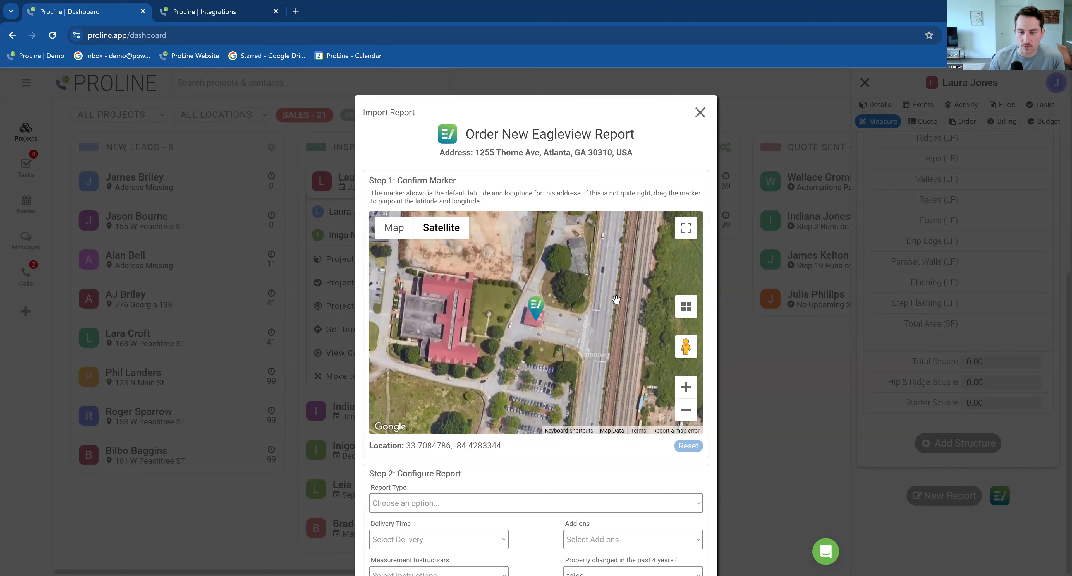
{"action": "scroll", "coordinate": [616, 300], "scroll_direction": "up", "scroll_amount": 2}
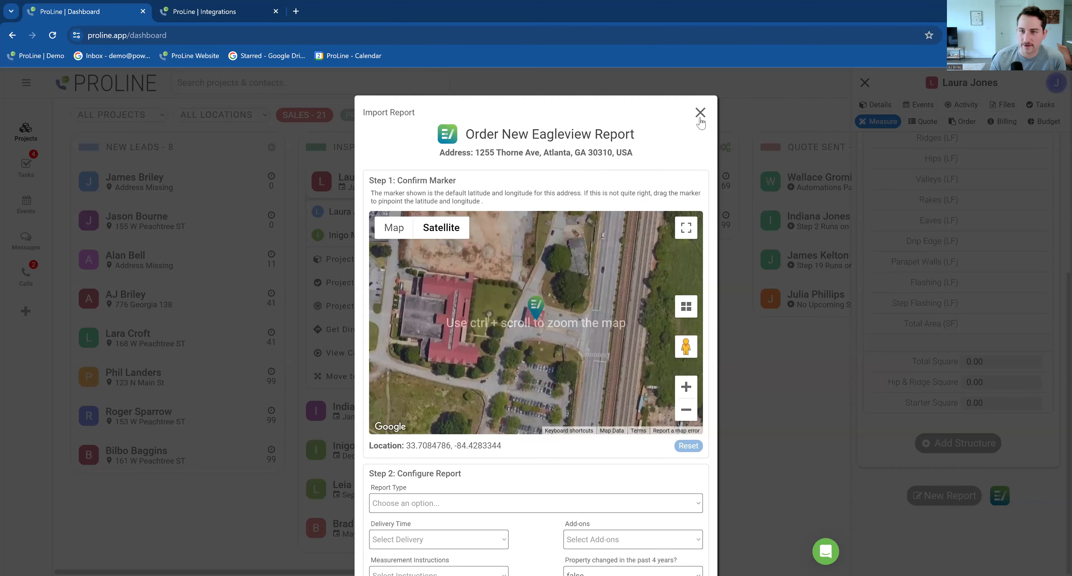
{"action": "left_click", "coordinate": [700, 113]}
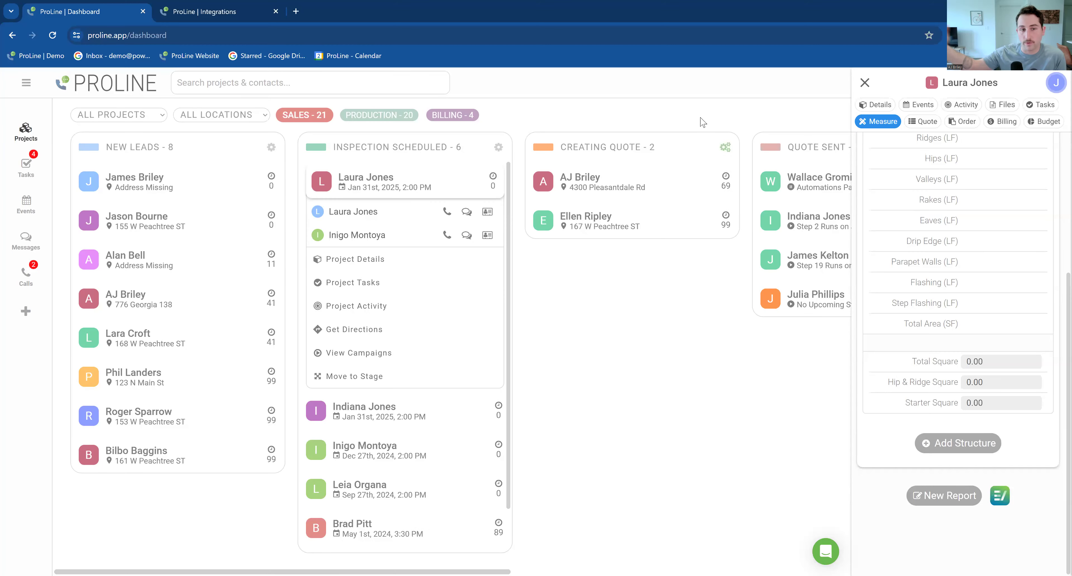
Step: Review and collapse Structure 1 and Structure 2 of the New Measurements report, and expand Report 1
{"action": "scroll", "coordinate": [943, 237], "scroll_direction": "up", "scroll_amount": 4}
{"action": "scroll", "coordinate": [962, 295], "scroll_direction": "down", "scroll_amount": 4}
{"action": "scroll", "coordinate": [967, 291], "scroll_direction": "up", "scroll_amount": 5}
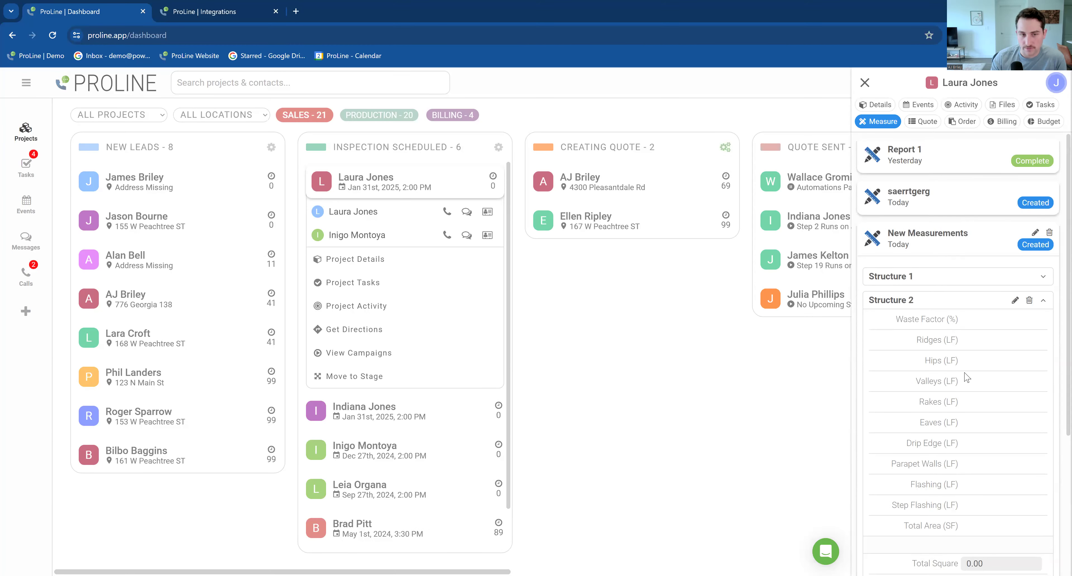
{"action": "left_click", "coordinate": [983, 238]}
{"action": "left_click", "coordinate": [952, 238]}
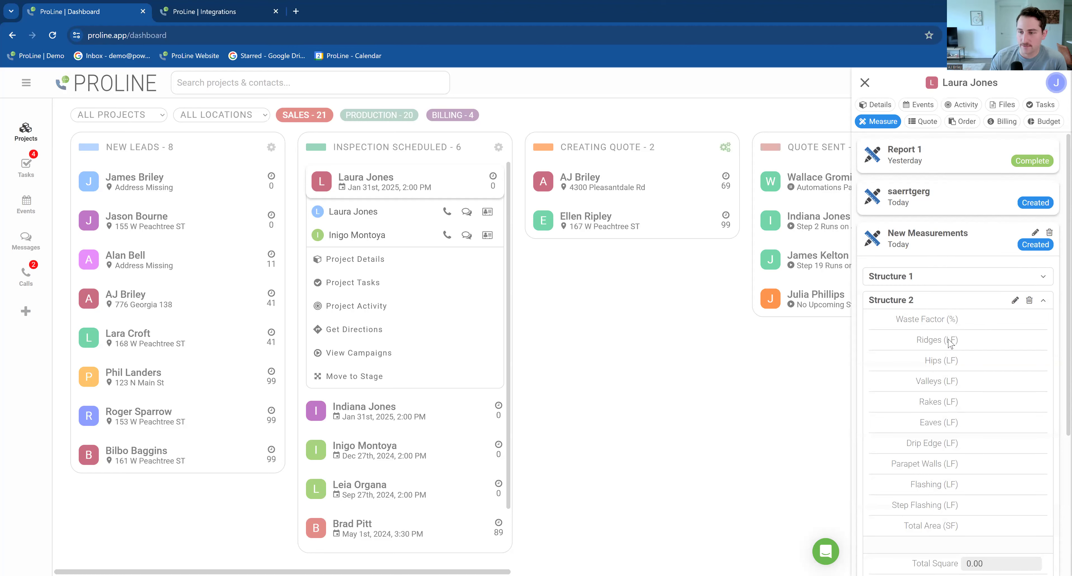
{"action": "scroll", "coordinate": [940, 317], "scroll_direction": "down", "scroll_amount": 4}
{"action": "scroll", "coordinate": [957, 266], "scroll_direction": "up", "scroll_amount": 2}
{"action": "left_click", "coordinate": [958, 252]}
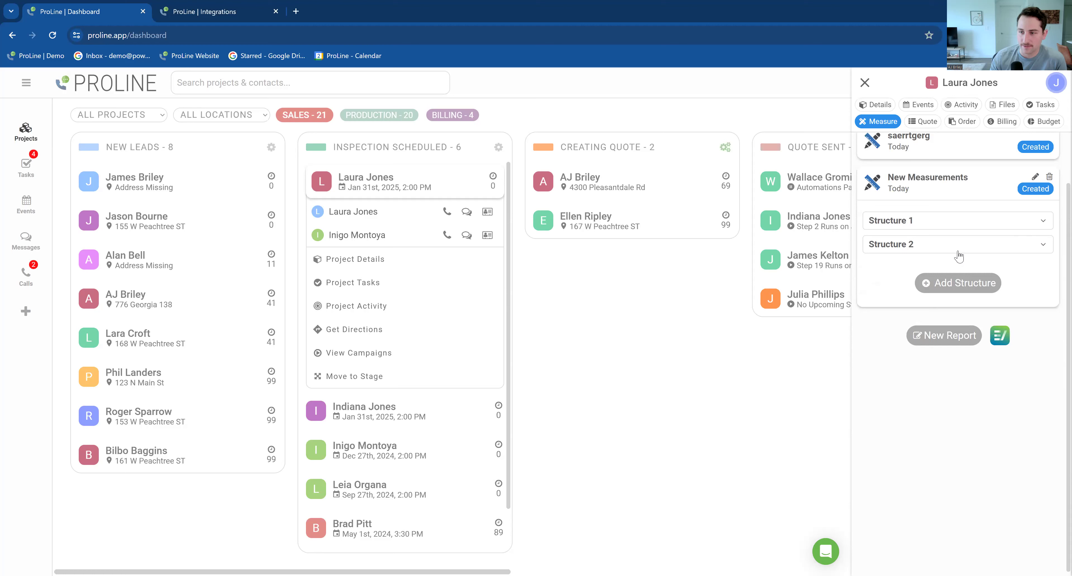
{"action": "left_click", "coordinate": [958, 225]}
{"action": "scroll", "coordinate": [970, 366], "scroll_direction": "down", "scroll_amount": 1}
{"action": "left_click", "coordinate": [946, 498]}
{"action": "scroll", "coordinate": [960, 361], "scroll_direction": "up", "scroll_amount": 3}
{"action": "left_click", "coordinate": [953, 305]}
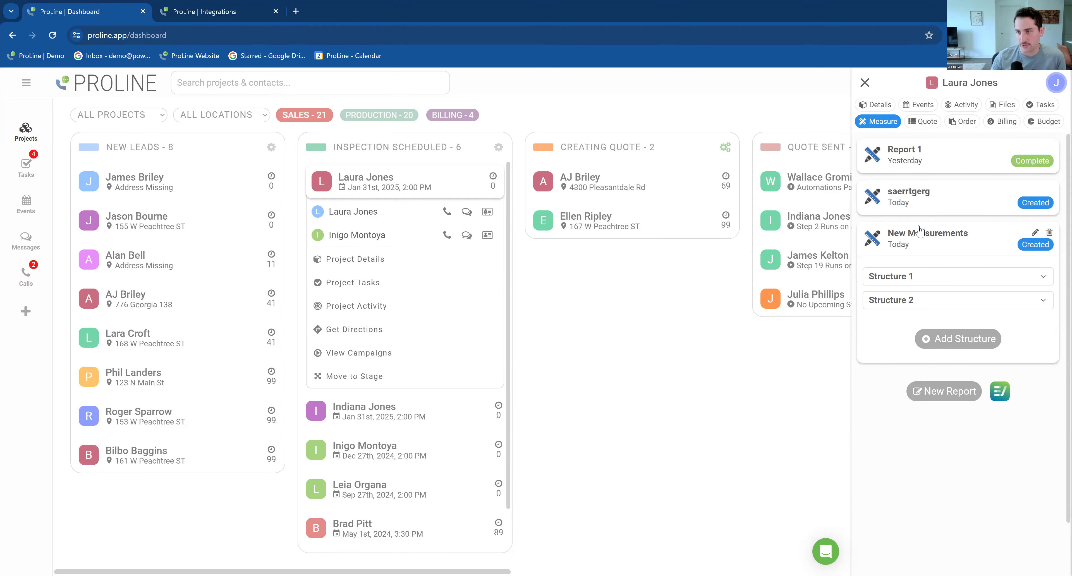
{"action": "left_click", "coordinate": [946, 157]}
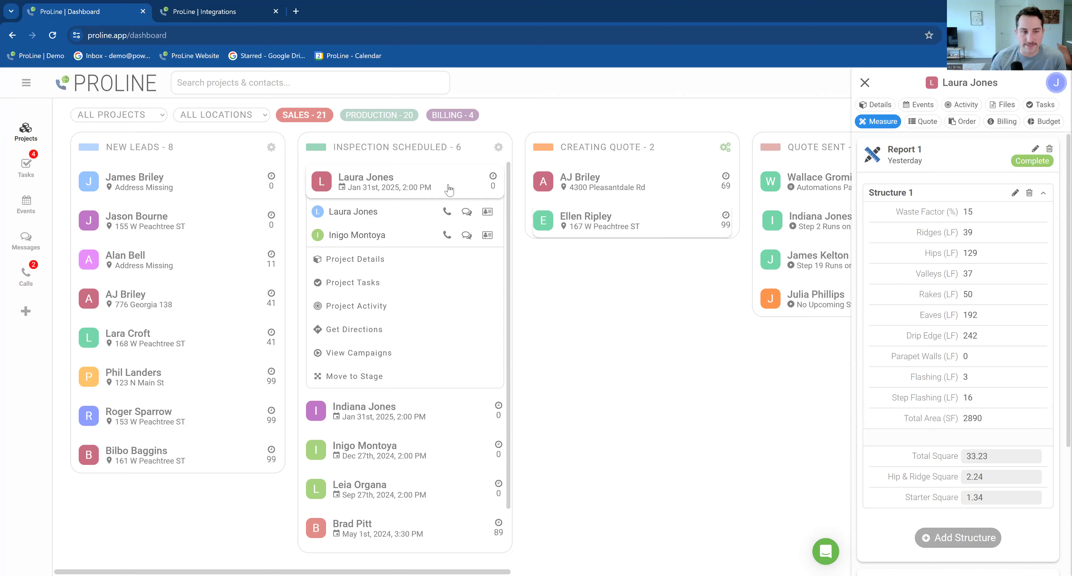
Step: Open the project section of the company settings and expand the Measurements custom fields
{"action": "left_click", "coordinate": [17, 85]}
{"action": "left_click", "coordinate": [87, 426]}
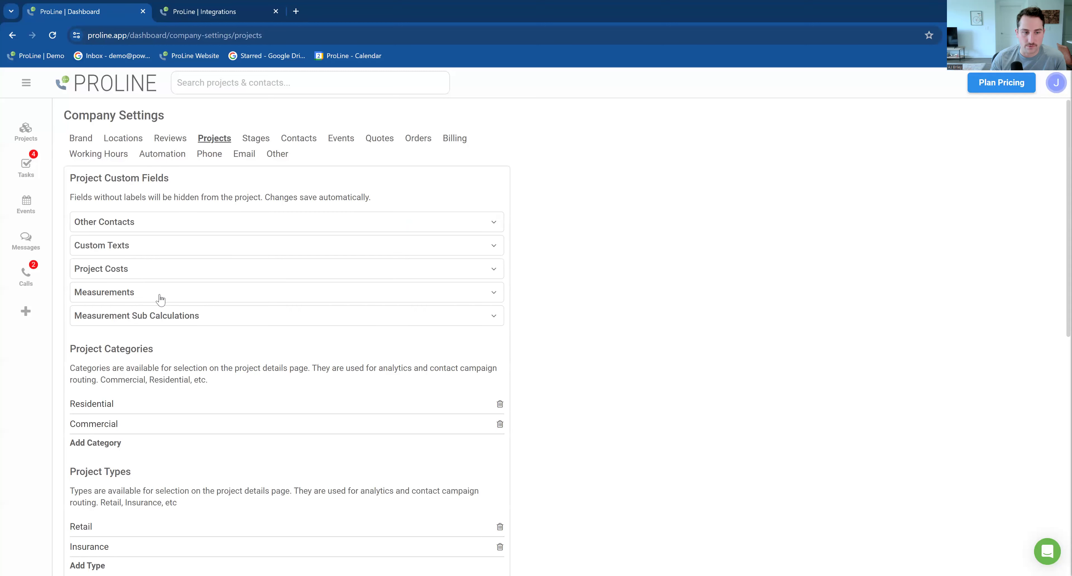
{"action": "left_click", "coordinate": [158, 298]}
{"action": "scroll", "coordinate": [395, 291], "scroll_direction": "down", "scroll_amount": 3}
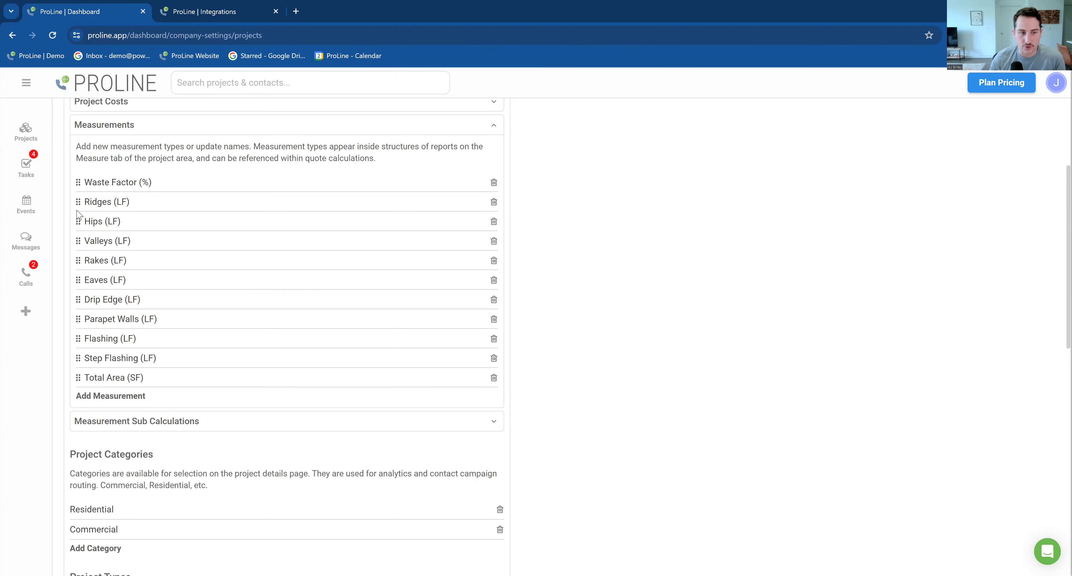
Step: Move Ridges (LF) above Waste Factor (%) in the measurement list and restore the original order
{"action": "left_click_drag", "start_coordinate": [78, 202], "coordinate": [80, 182]}
{"action": "left_click_drag", "start_coordinate": [78, 206], "coordinate": [78, 181]}
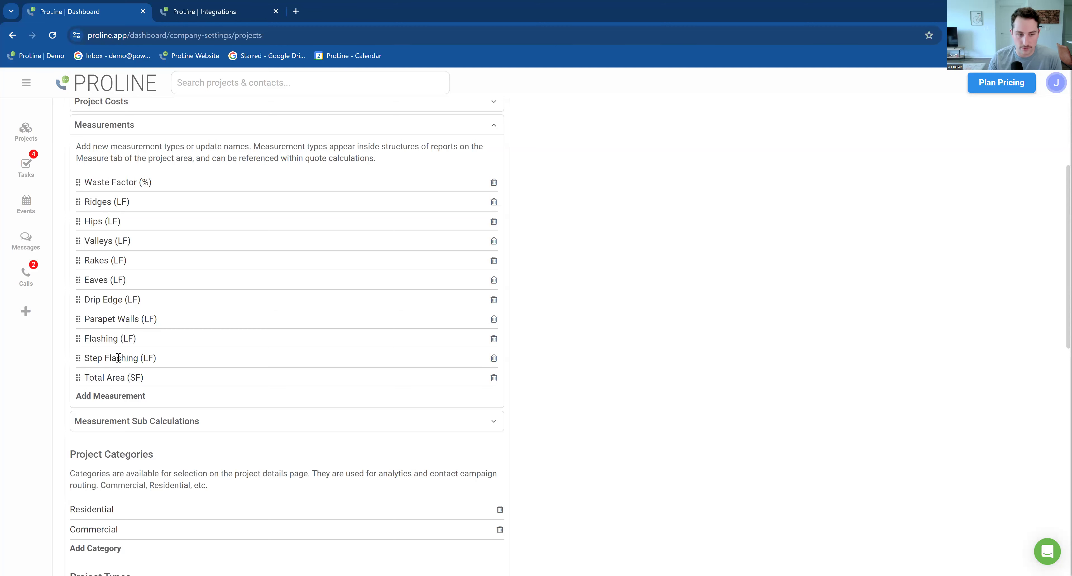
Step: Expand the Measurement Sub Calculations in the project settings and review the listed sub calculations
{"action": "left_click", "coordinate": [190, 422]}
{"action": "scroll", "coordinate": [295, 333], "scroll_direction": "down", "scroll_amount": 1}
{"action": "scroll", "coordinate": [291, 301], "scroll_direction": "down", "scroll_amount": 4}
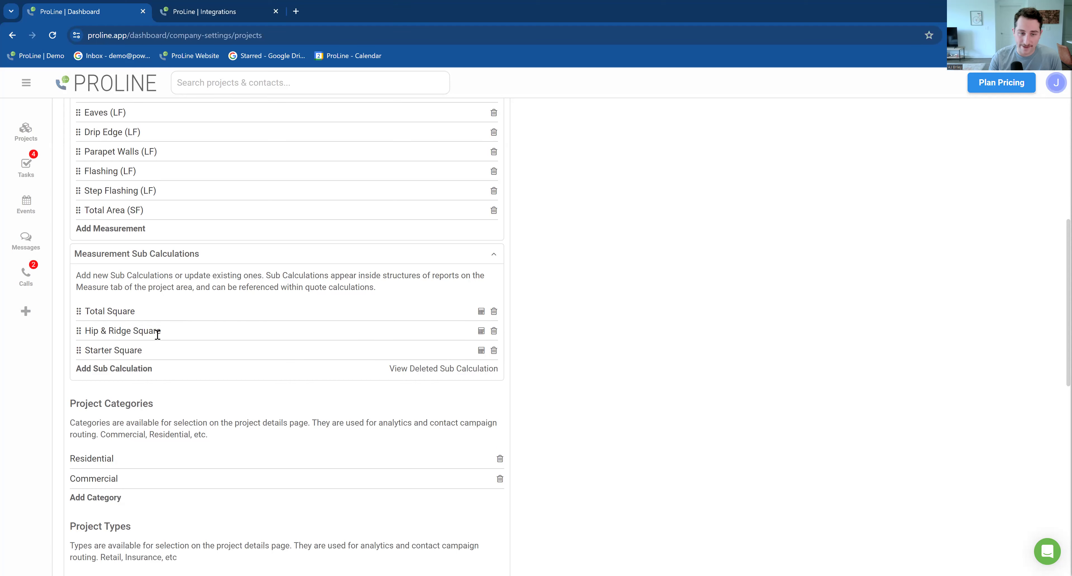
Step: Open the first Inspection Scheduled project and view its measurement reports
{"action": "left_click", "coordinate": [25, 133]}
{"action": "left_click", "coordinate": [416, 263]}
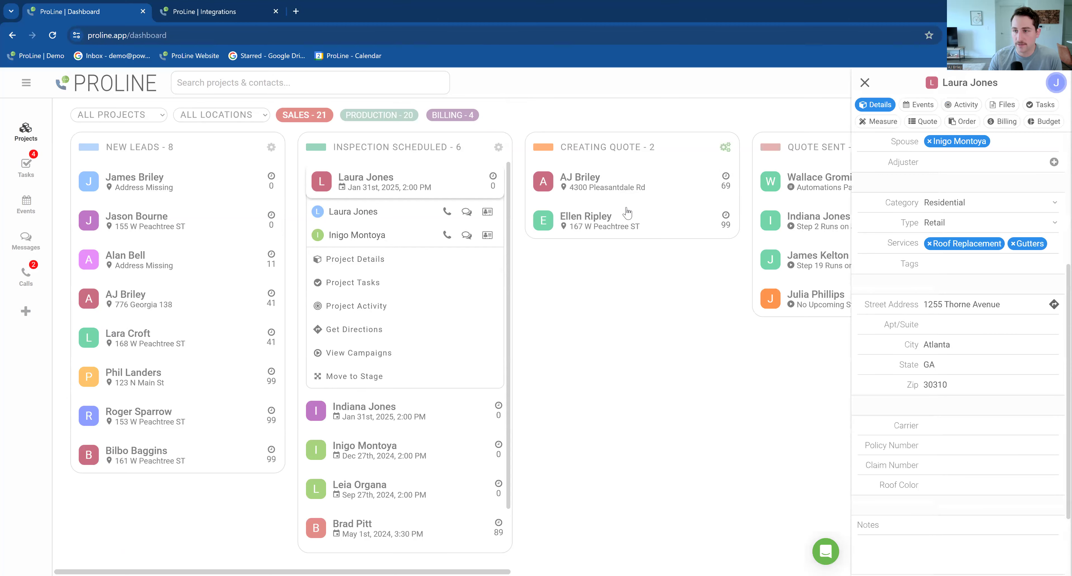
{"action": "left_click", "coordinate": [882, 121]}
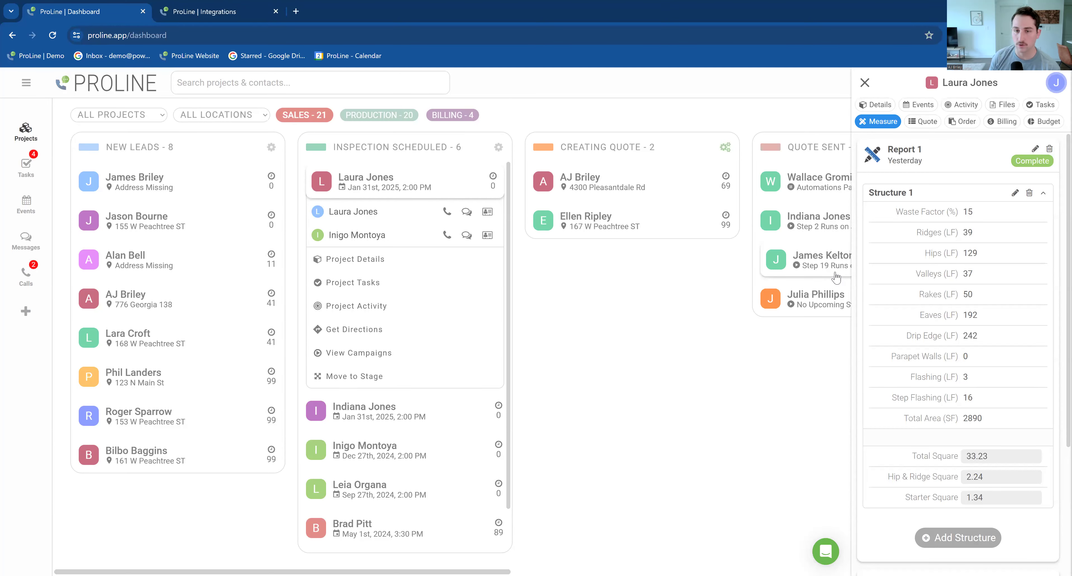
Step: Open the quote section of the company settings and expand the Price List
{"action": "left_click", "coordinate": [26, 84]}
{"action": "left_click", "coordinate": [65, 433]}
{"action": "left_click", "coordinate": [376, 138]}
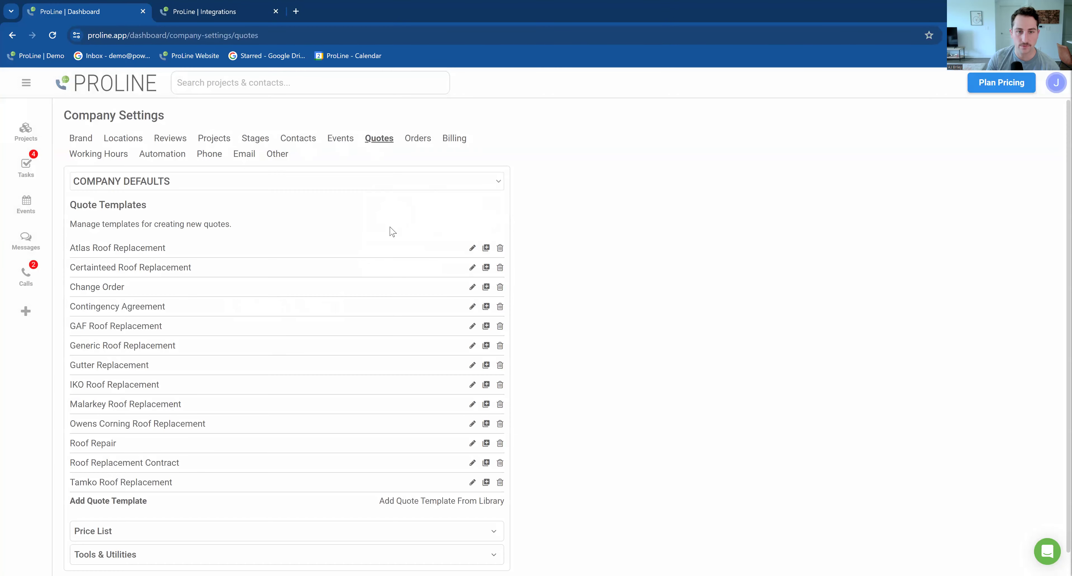
{"action": "scroll", "coordinate": [289, 341], "scroll_direction": "down", "scroll_amount": 1}
{"action": "left_click", "coordinate": [255, 508]}
{"action": "scroll", "coordinate": [291, 375], "scroll_direction": "down", "scroll_amount": 8}
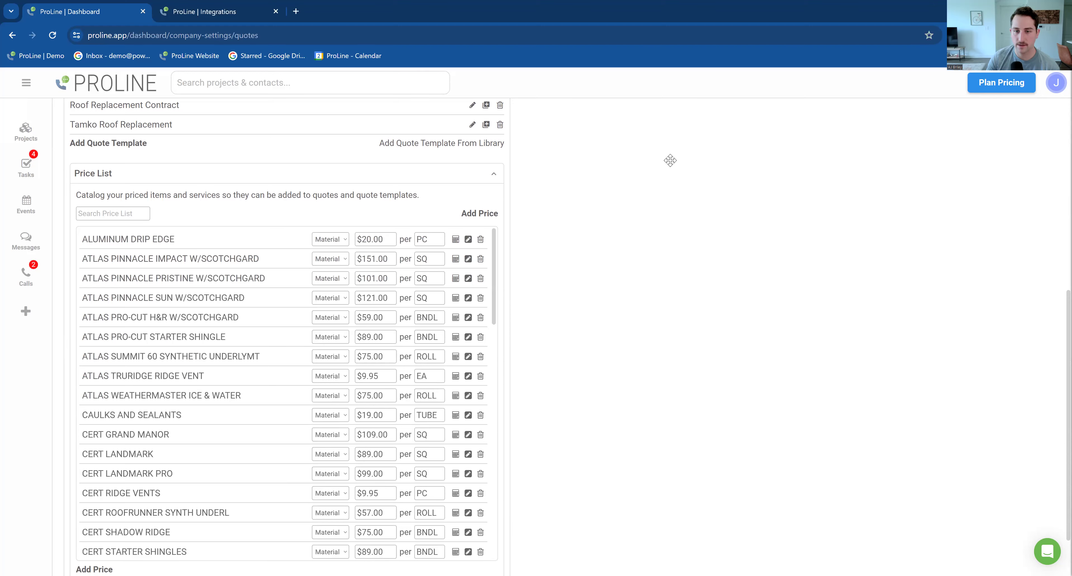
Step: Open the quantity calculation for ATLAS PINNACLE IMPACT W/SCOTCHGARD, highlight its formula, and close the editor
{"action": "scroll", "coordinate": [670, 341], "scroll_direction": "down", "scroll_amount": 2}
{"action": "scroll", "coordinate": [650, 324], "scroll_direction": "up", "scroll_amount": 2}
{"action": "scroll", "coordinate": [660, 410], "scroll_direction": "down", "scroll_amount": 1}
{"action": "scroll", "coordinate": [649, 333], "scroll_direction": "up", "scroll_amount": 2}
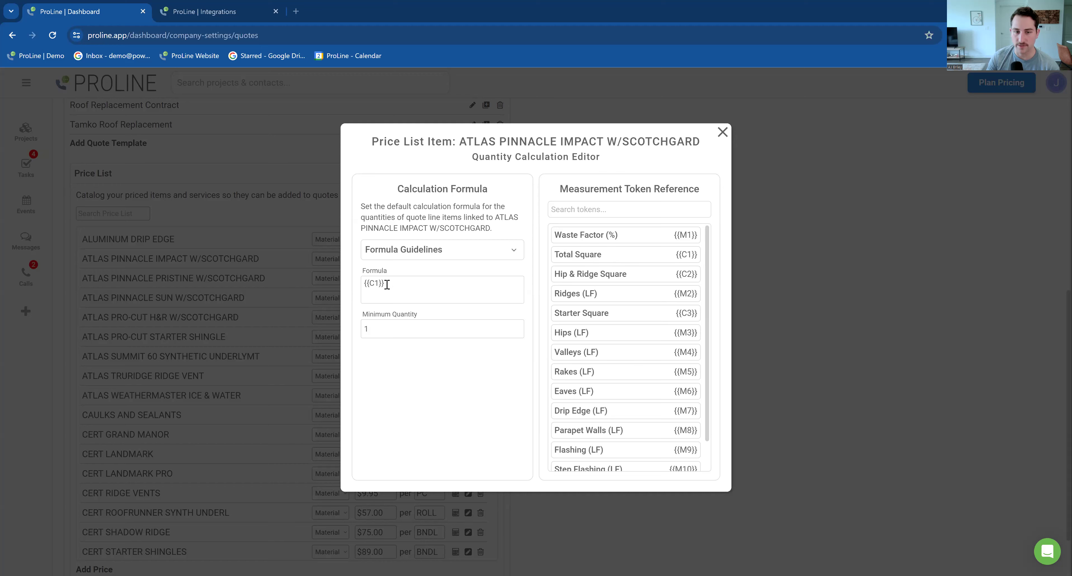
{"action": "left_click_drag", "start_coordinate": [411, 282], "coordinate": [348, 281]}
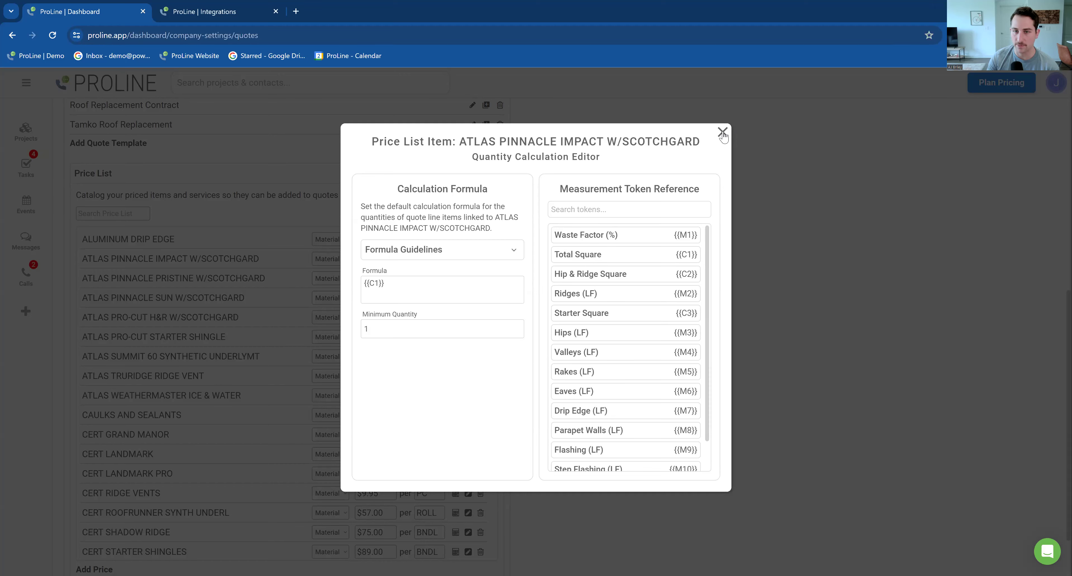
{"action": "left_click", "coordinate": [723, 132]}
Step: Return to the first Inspection Scheduled project's measurements and collapse Structure 1 and Report 1
{"action": "left_click", "coordinate": [37, 130]}
{"action": "left_click", "coordinate": [415, 262]}
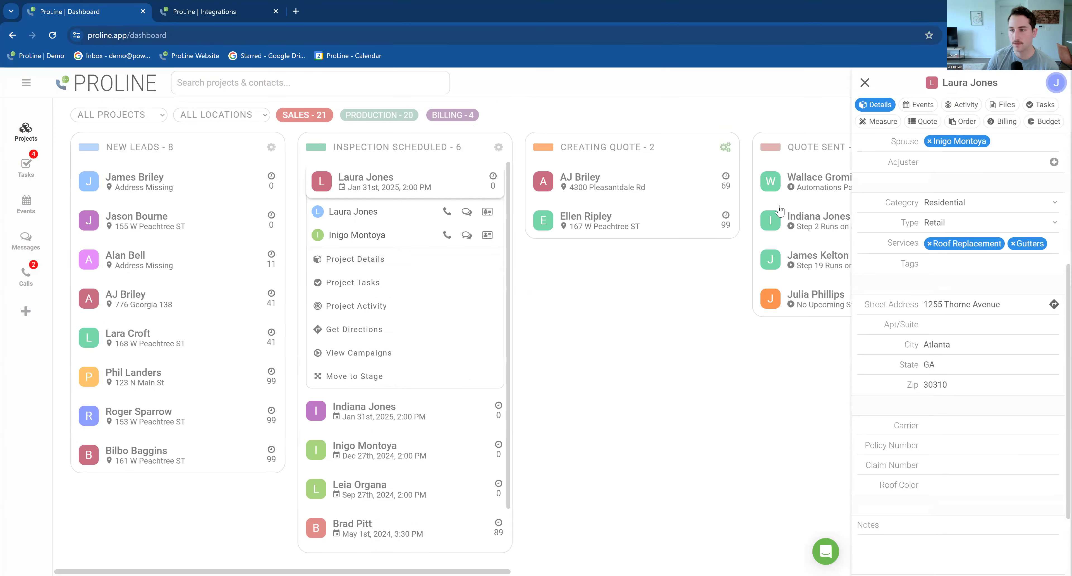
{"action": "left_click", "coordinate": [879, 121]}
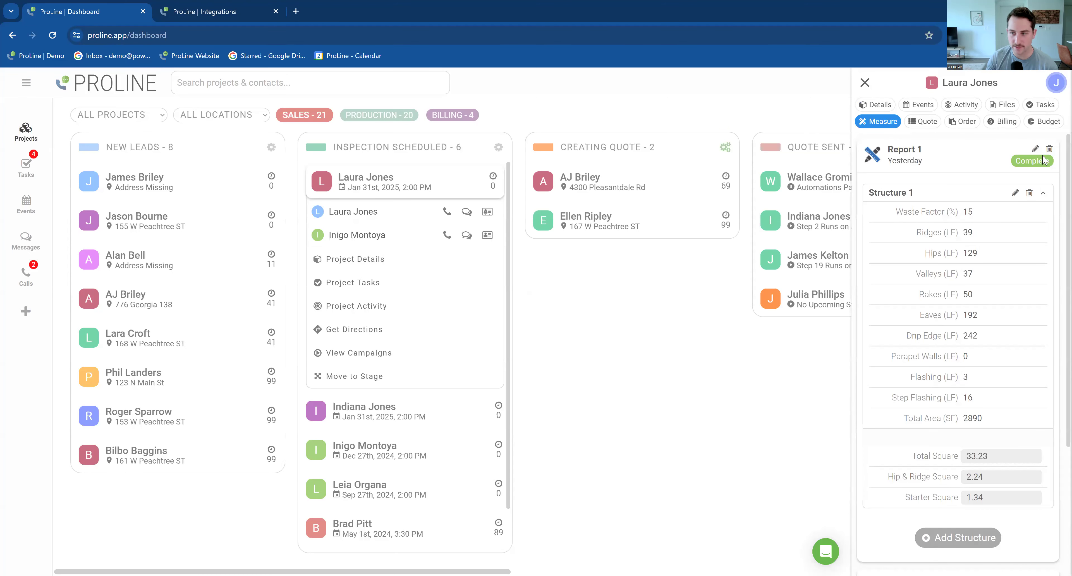
{"action": "left_click", "coordinate": [937, 194]}
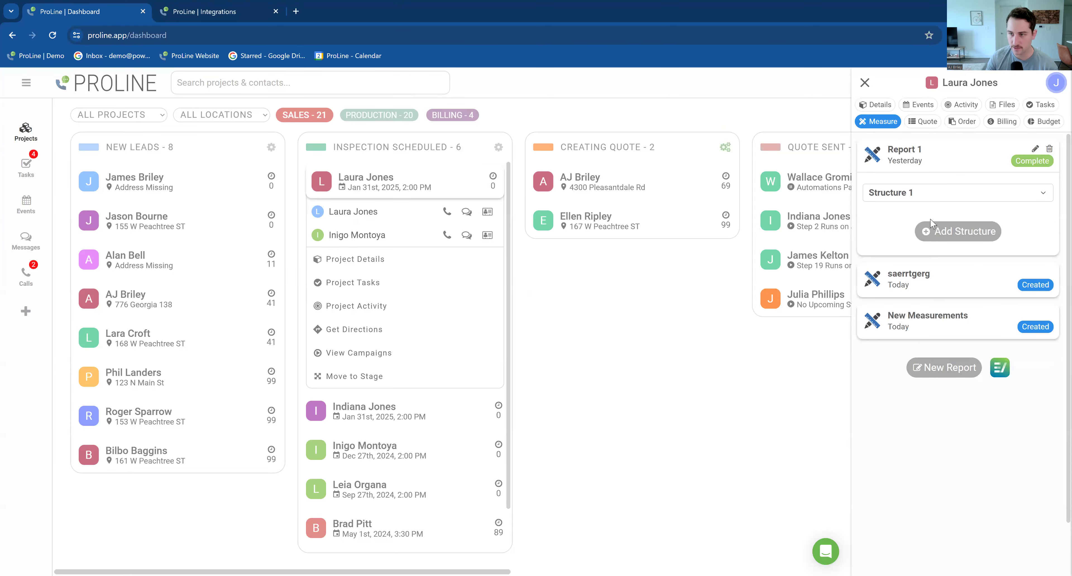
{"action": "left_click", "coordinate": [942, 164]}
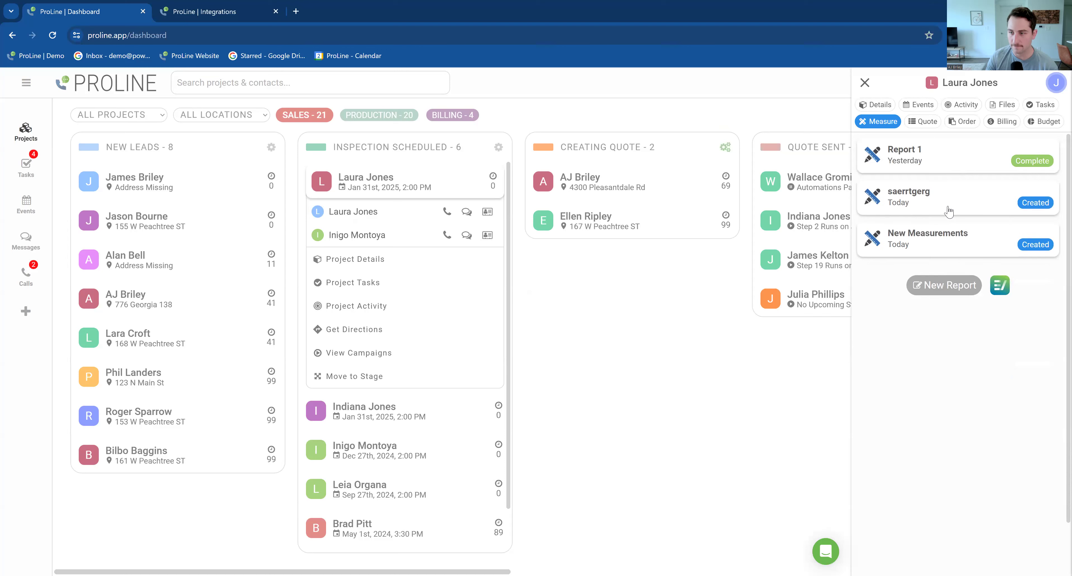
Step: Switch between the project's measurements and quotes, finishing on the quotes
{"action": "left_click", "coordinate": [924, 125]}
{"action": "left_click", "coordinate": [891, 124]}
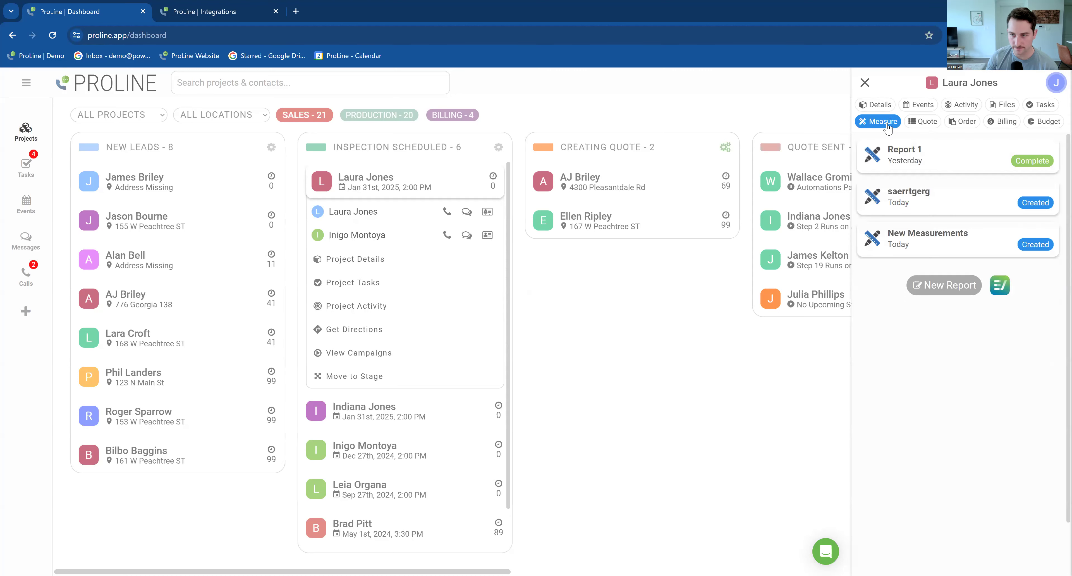
{"action": "left_click", "coordinate": [922, 122]}
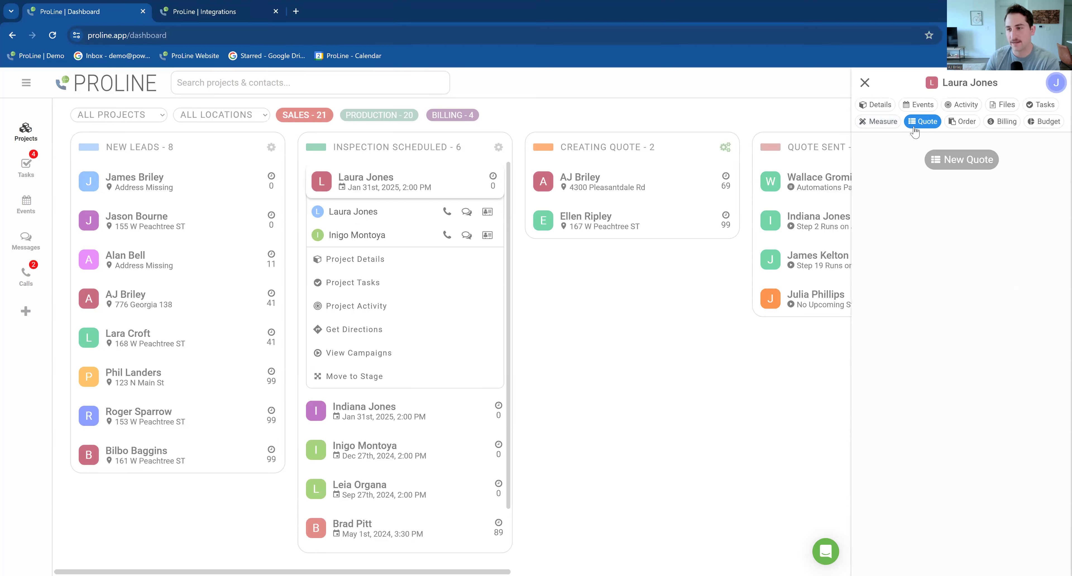
Step: Revisit the quote templates in the company settings
{"action": "left_click", "coordinate": [26, 82]}
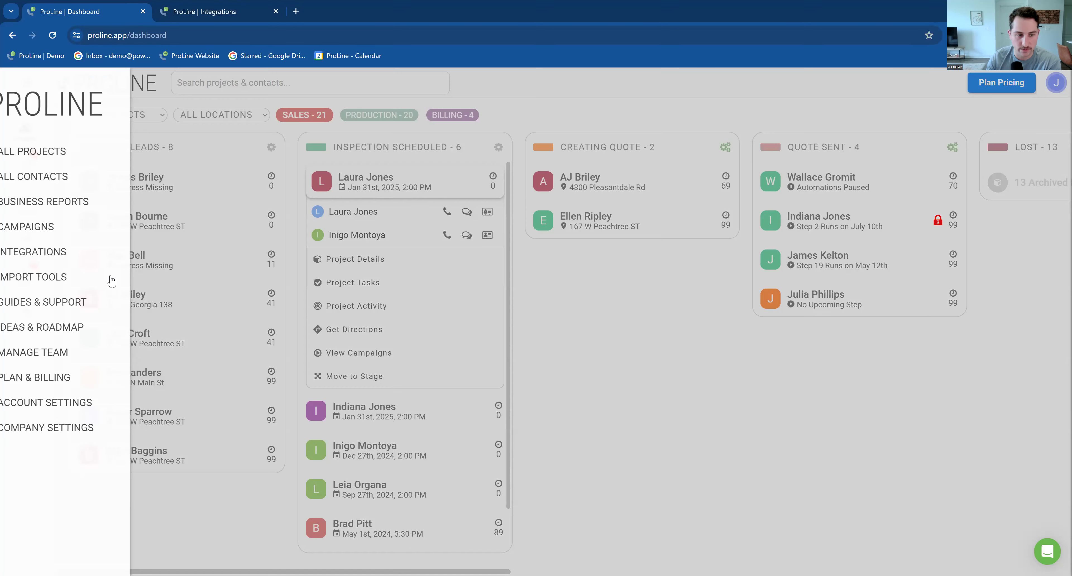
{"action": "left_click", "coordinate": [90, 435]}
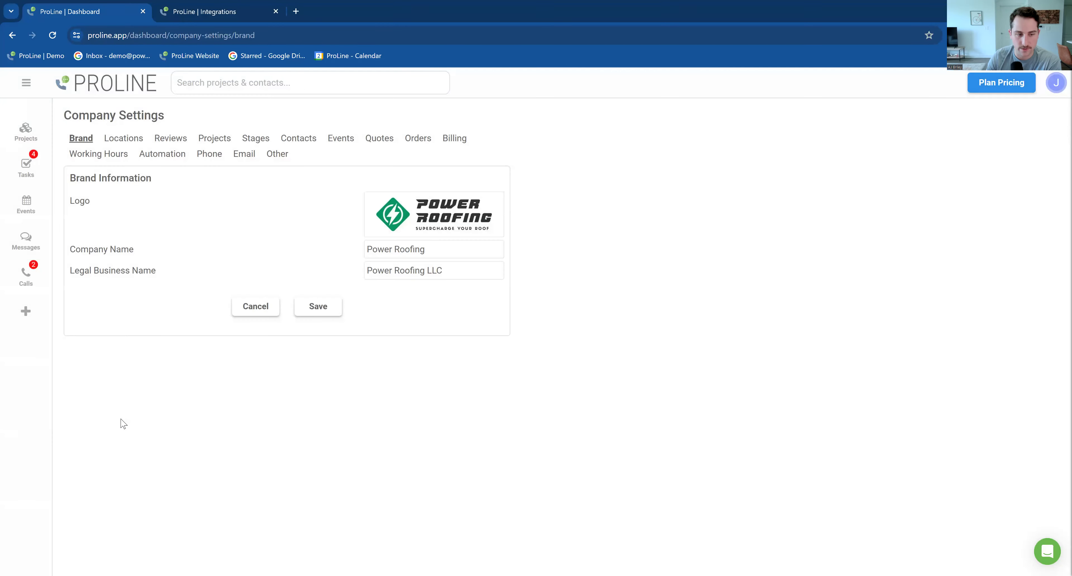
{"action": "left_click", "coordinate": [387, 139]}
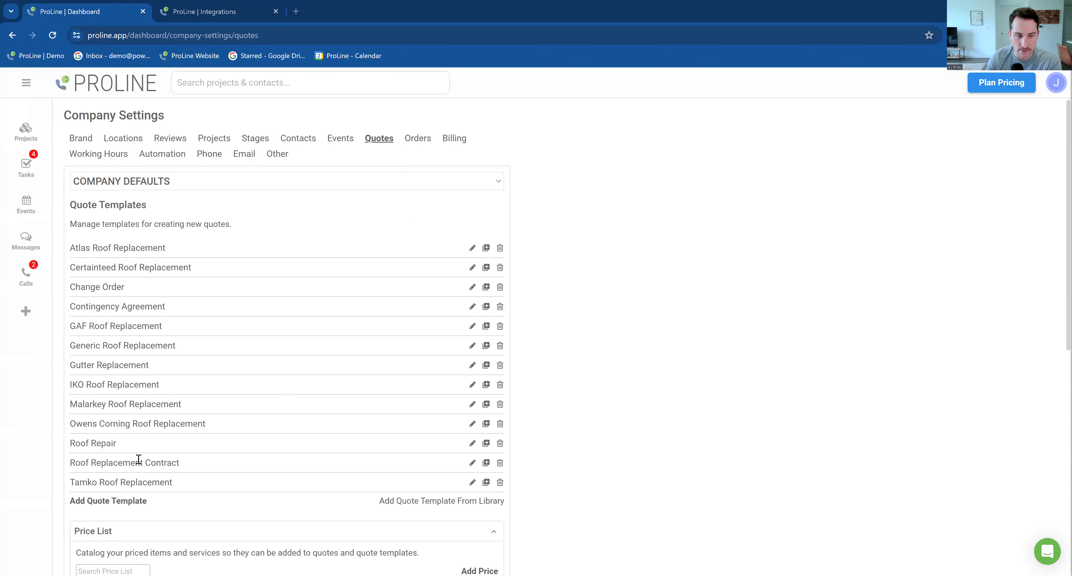
Step: Delete the saerrtgerg and New Measurements reports from the first Inspection Scheduled project
{"action": "left_click", "coordinate": [26, 133]}
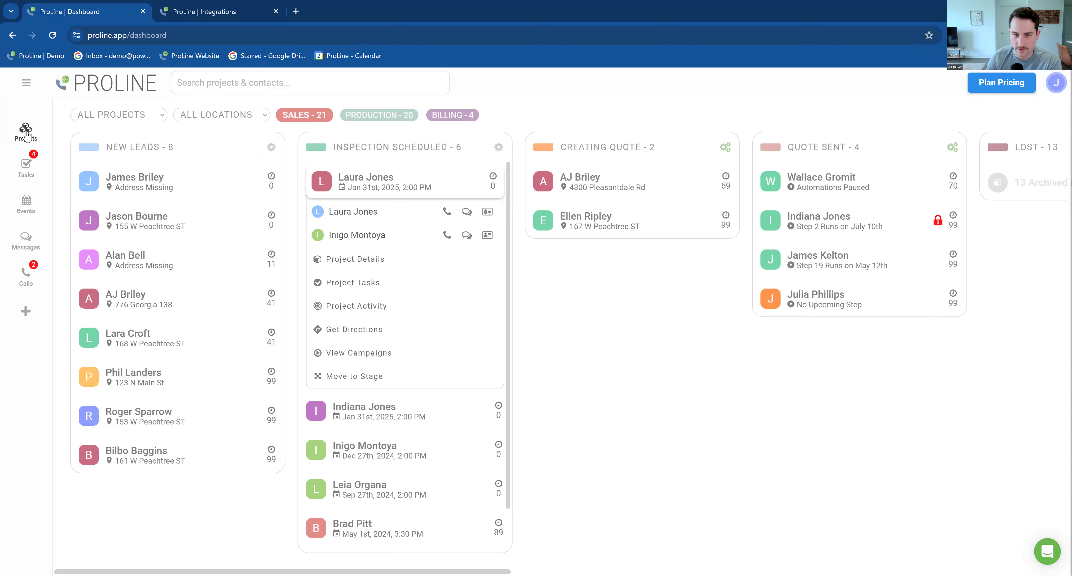
{"action": "left_click", "coordinate": [420, 262]}
{"action": "left_click", "coordinate": [890, 124]}
{"action": "left_click", "coordinate": [984, 197]}
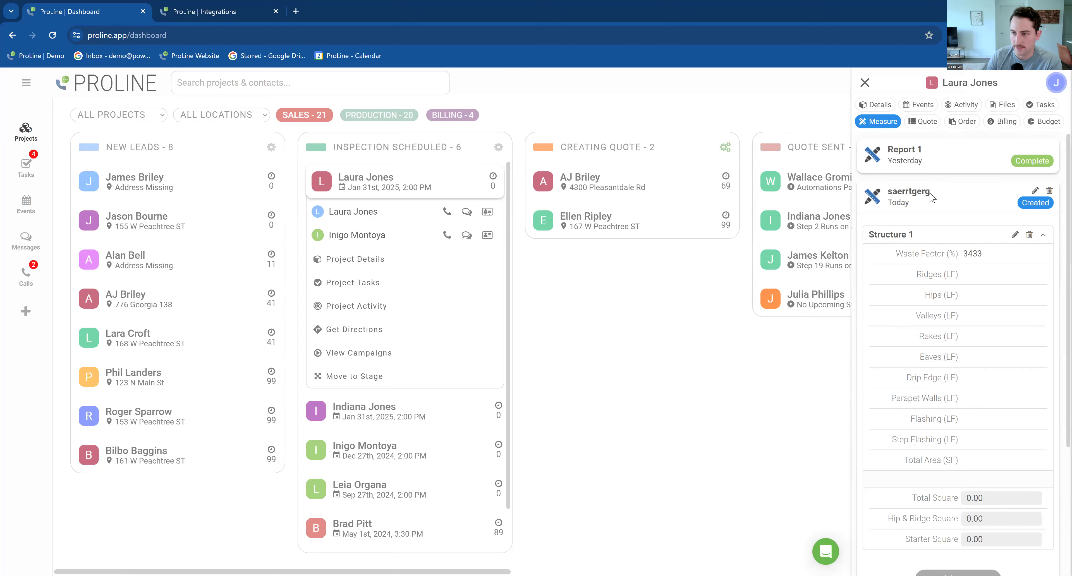
{"action": "left_click", "coordinate": [1049, 191]}
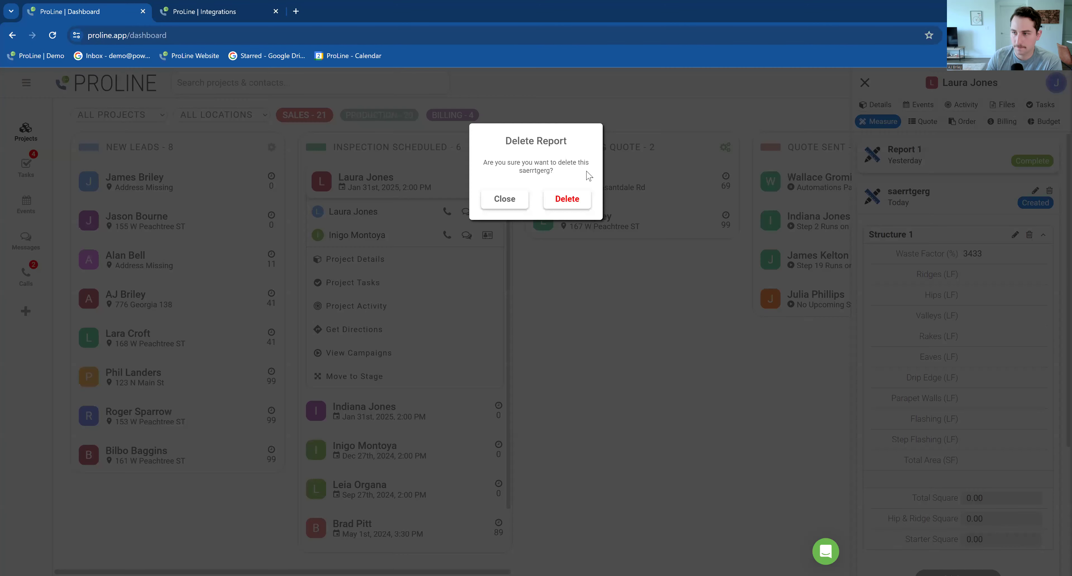
{"action": "left_click", "coordinate": [1049, 191]}
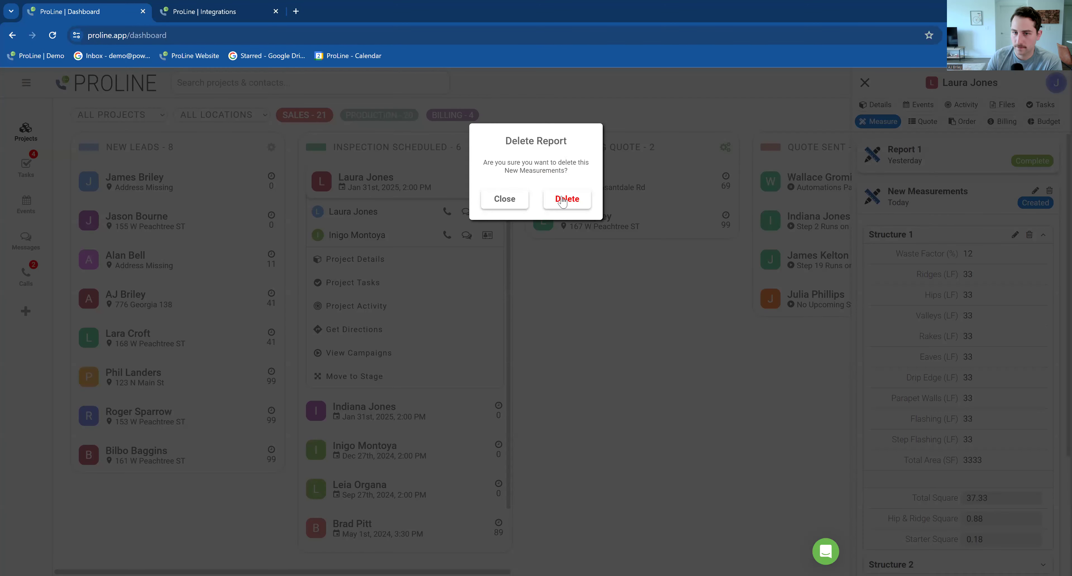
{"action": "left_click", "coordinate": [567, 199]}
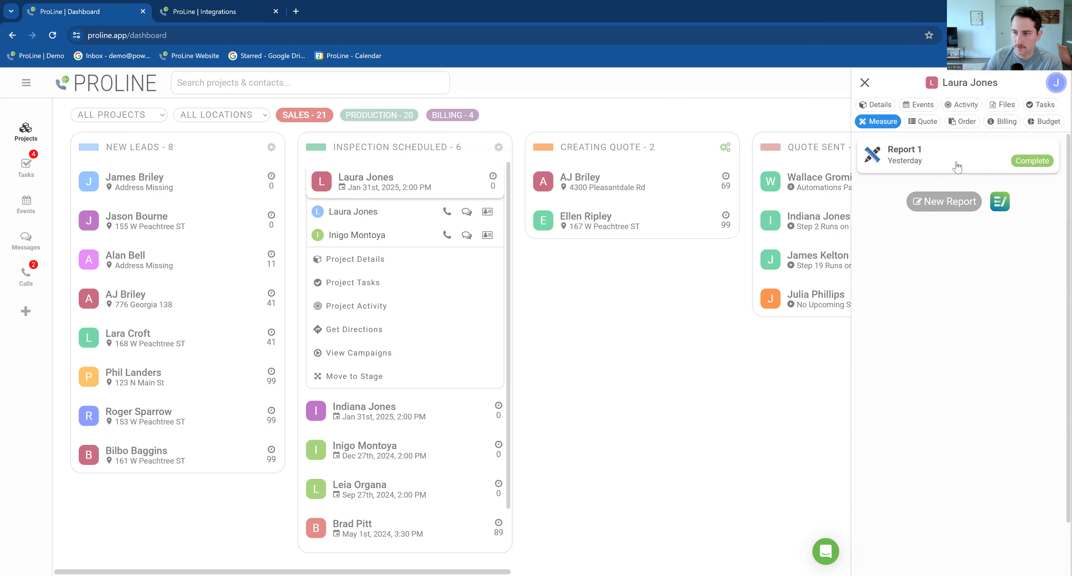
Step: Expand Report 1 with its Structure 1, add a second structure to the report, and view the new structure
{"action": "left_click", "coordinate": [947, 167]}
{"action": "left_click", "coordinate": [899, 193]}
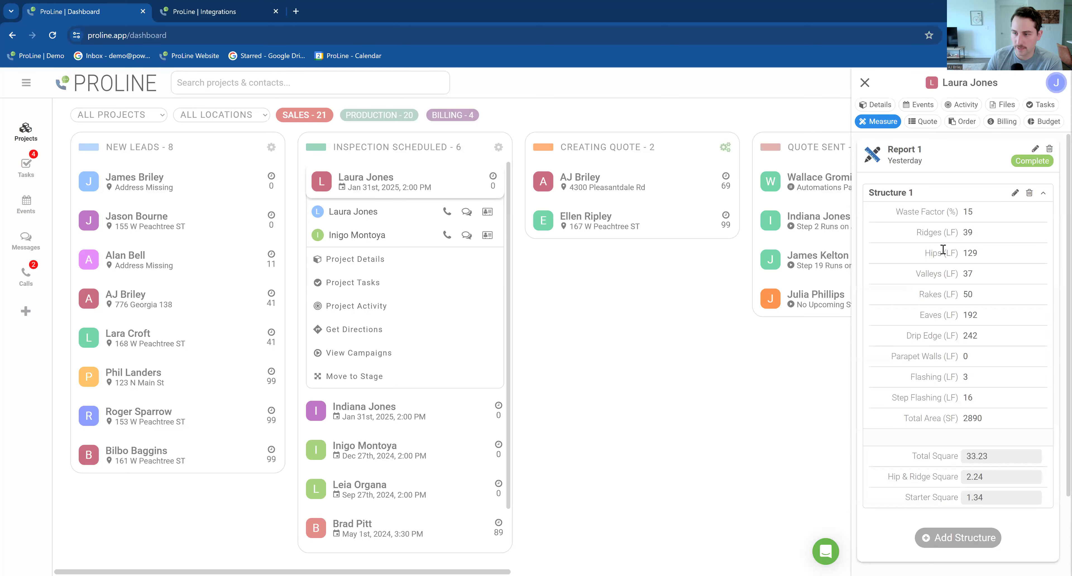
{"action": "left_click", "coordinate": [958, 537]}
{"action": "scroll", "coordinate": [961, 500], "scroll_direction": "down", "scroll_amount": 3}
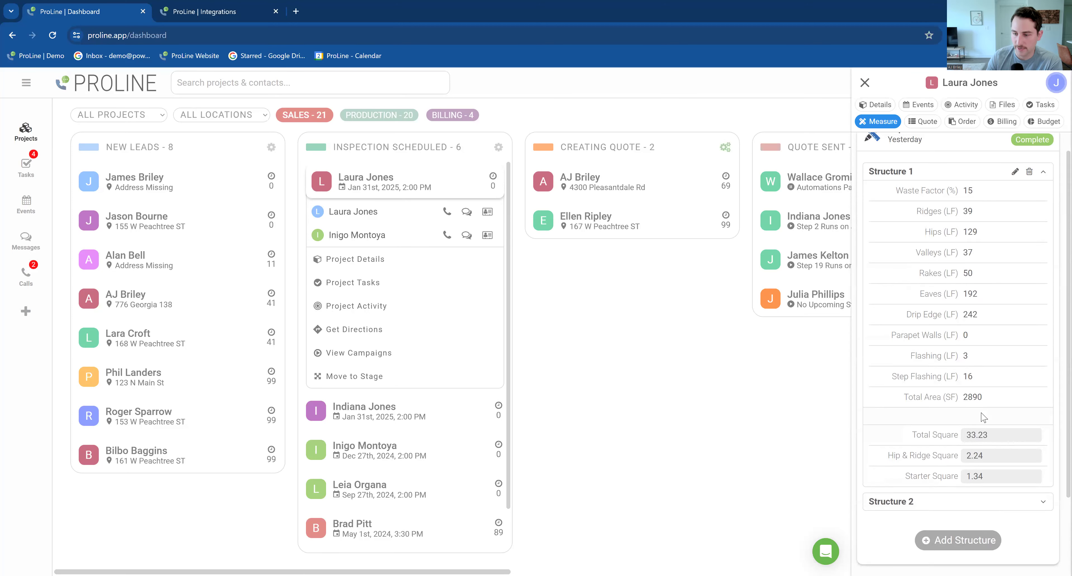
{"action": "left_click", "coordinate": [964, 416]}
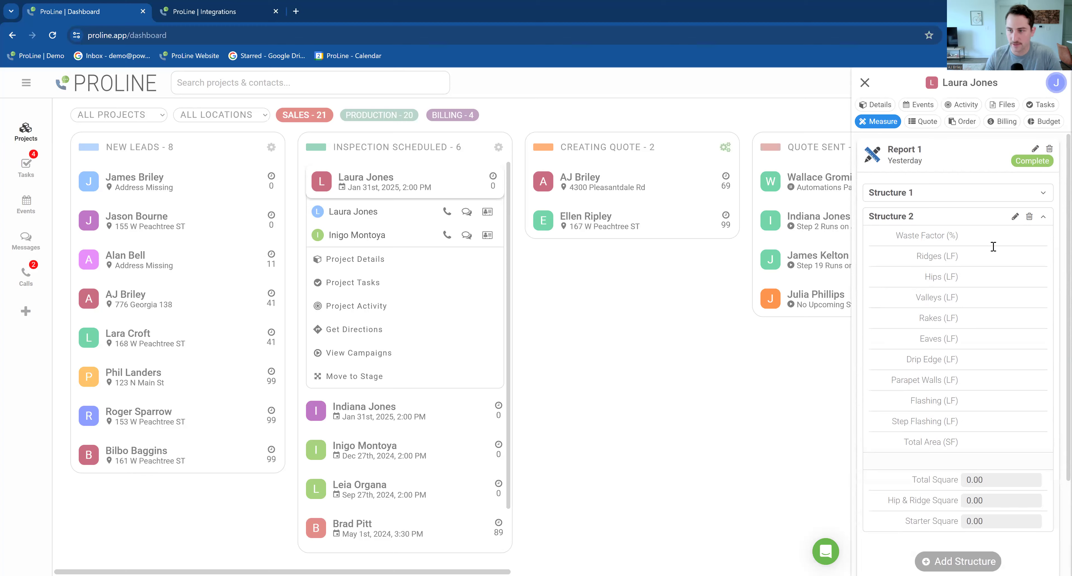
Step: Rename Structure 1 of Report 1 as Main Home
{"action": "left_click", "coordinate": [1018, 195]}
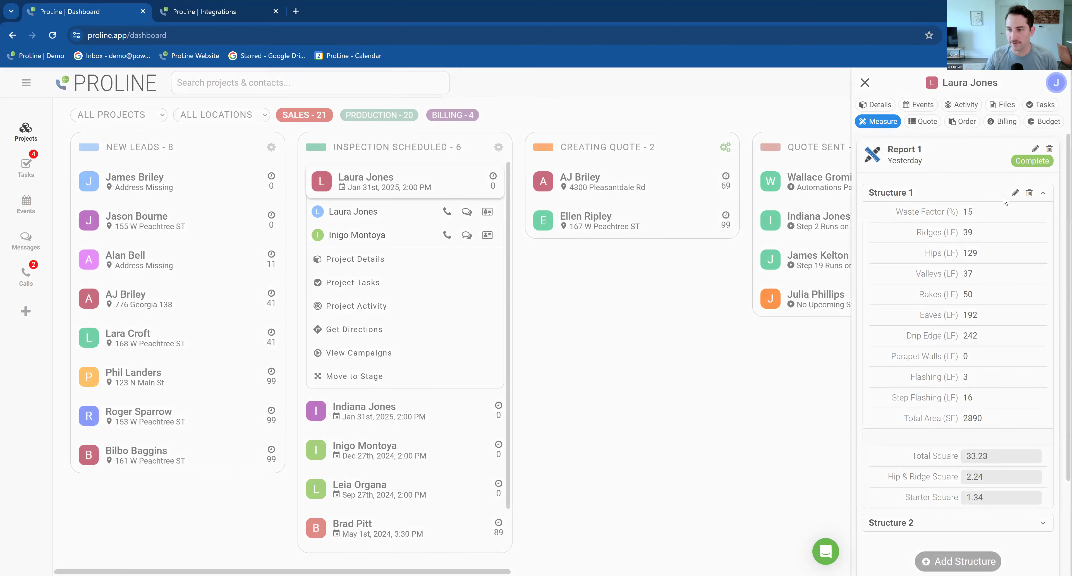
{"action": "left_click", "coordinate": [1015, 193]}
{"action": "left_click_drag", "start_coordinate": [551, 172], "coordinate": [478, 185]}
{"action": "type", "text": "Main Home"}
{"action": "left_click", "coordinate": [567, 214]}
Step: Collapse Main Home and rename Structure 2 as Garage
{"action": "left_click", "coordinate": [1040, 195]}
{"action": "left_click", "coordinate": [995, 216]}
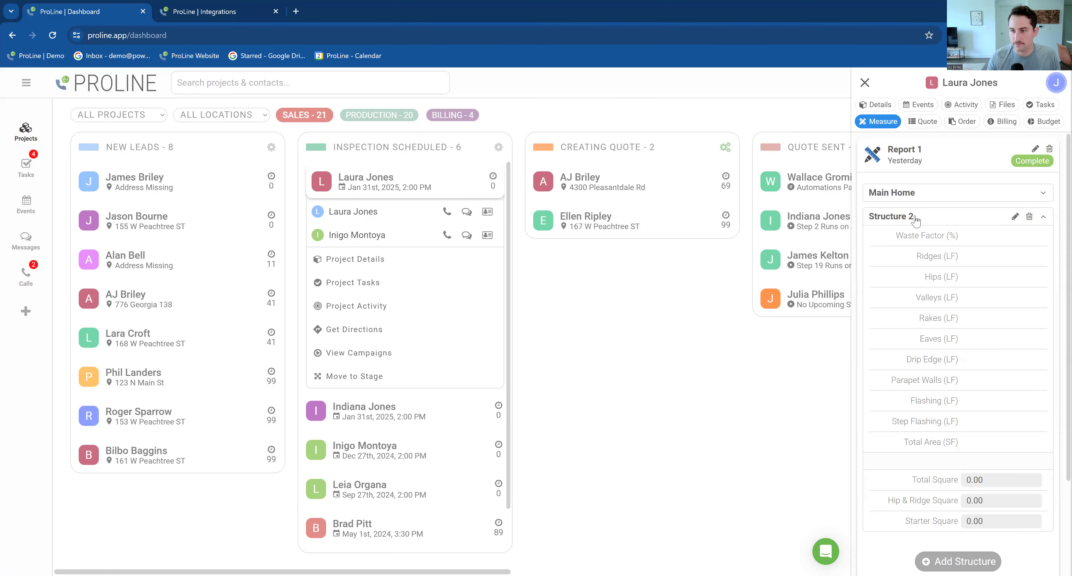
{"action": "left_click", "coordinate": [1015, 216]}
{"action": "left_click_drag", "start_coordinate": [538, 180], "coordinate": [452, 184]}
{"action": "type", "text": "Garage"}
{"action": "left_click", "coordinate": [567, 213]}
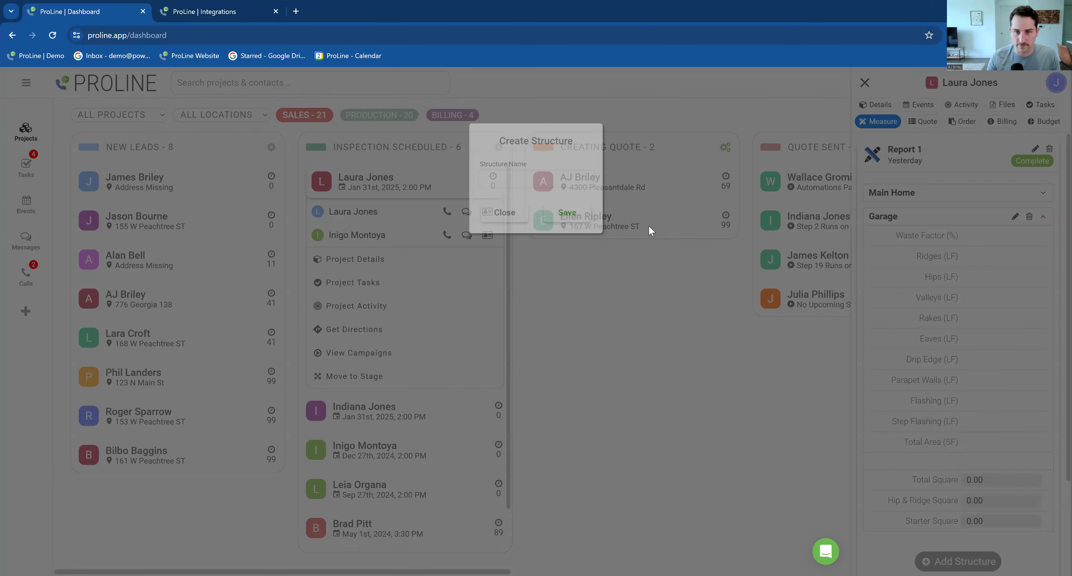
Step: Set the Garage's Waste Factor to 12%, Ridges to 23 LF, Hips to 434 LF and Valleys to 334 LF
{"action": "type", "text": "12"}
{"action": "left_click", "coordinate": [990, 256]}
{"action": "type", "text": "23"}
{"action": "left_click", "coordinate": [983, 280]}
{"action": "type", "text": "4334"}
Step: Set the Garage's Rakes, Eaves, Drip Edge and Parapet Walls to 34 LF each
{"action": "left_click", "coordinate": [987, 320]}
{"action": "type", "text": "34"}
{"action": "left_click", "coordinate": [983, 341]}
{"action": "type", "text": "34"}
{"action": "left_click", "coordinate": [983, 359]}
{"action": "type", "text": "34"}
{"action": "left_click", "coordinate": [986, 378]}
{"action": "type", "text": "34"}
Step: Set the Garage's Flashing to 34 LF, Step Flashing to 43 LF and Total Area to 4567 SF
{"action": "left_click", "coordinate": [985, 406]}
{"action": "type", "text": "34"}
{"action": "left_click", "coordinate": [986, 420]}
{"action": "type", "text": "43"}
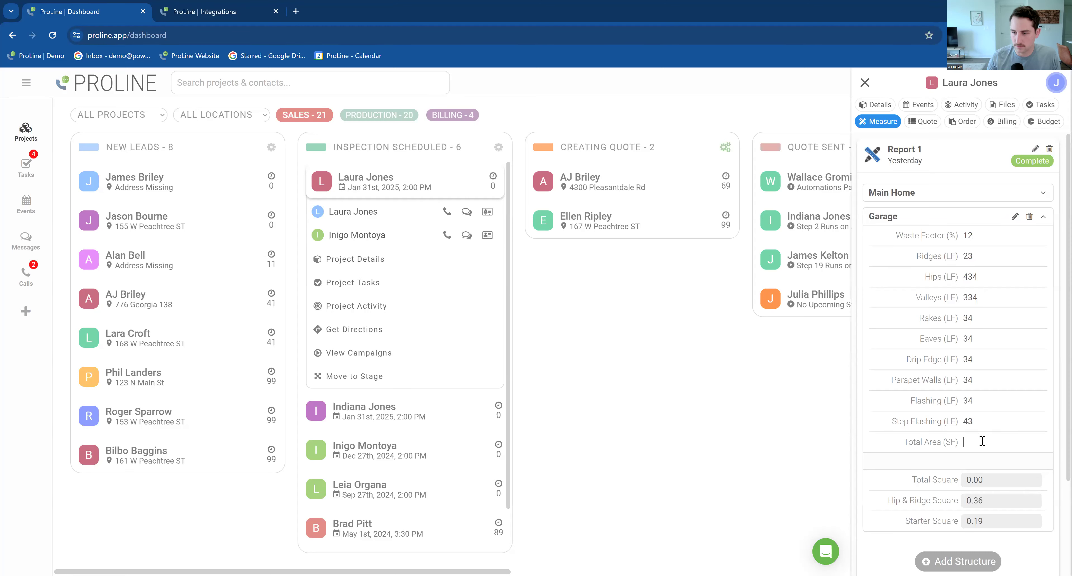
{"action": "left_click", "coordinate": [979, 446]}
{"action": "type", "text": "4567"}
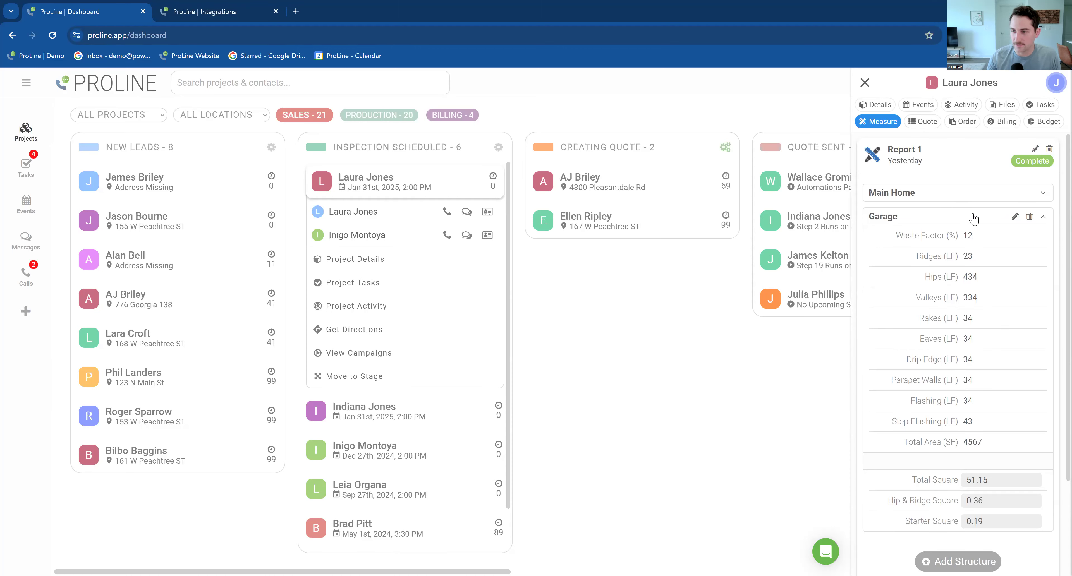
Step: Collapse the Garage structure, then briefly expand and collapse Main Home to view its measurements
{"action": "left_click", "coordinate": [982, 217]}
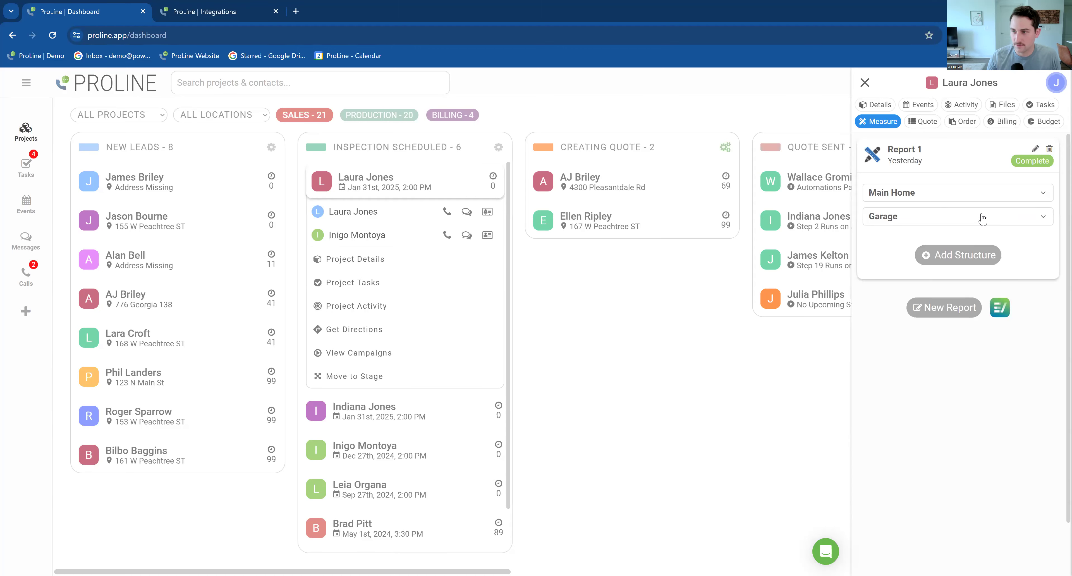
{"action": "left_click", "coordinate": [975, 195]}
{"action": "left_click", "coordinate": [976, 198]}
Step: Start a new quote for the project and choose the Atlas Roof Replacement template
{"action": "left_click", "coordinate": [934, 124]}
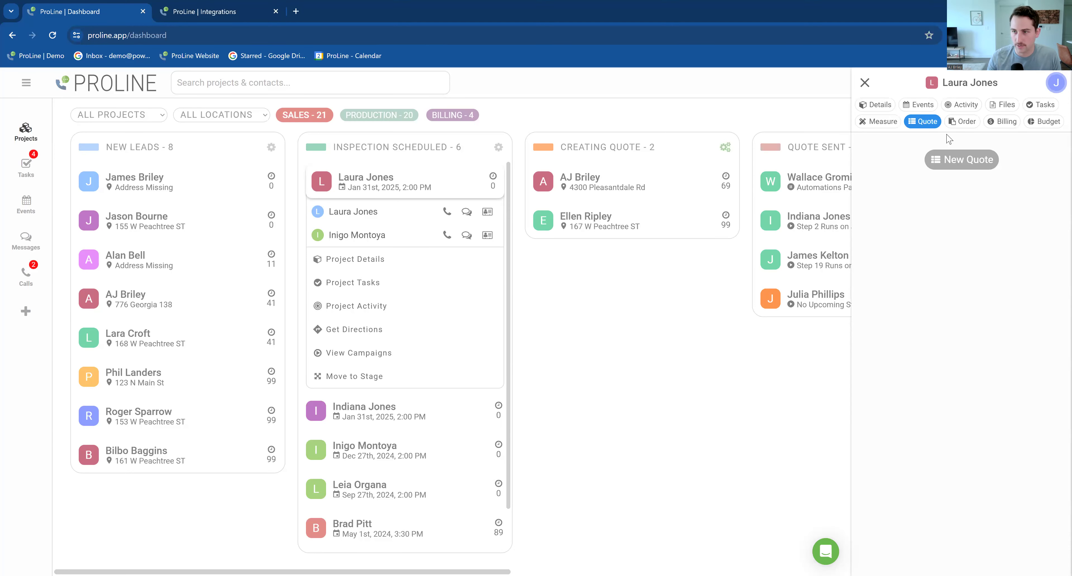
{"action": "left_click", "coordinate": [960, 161]}
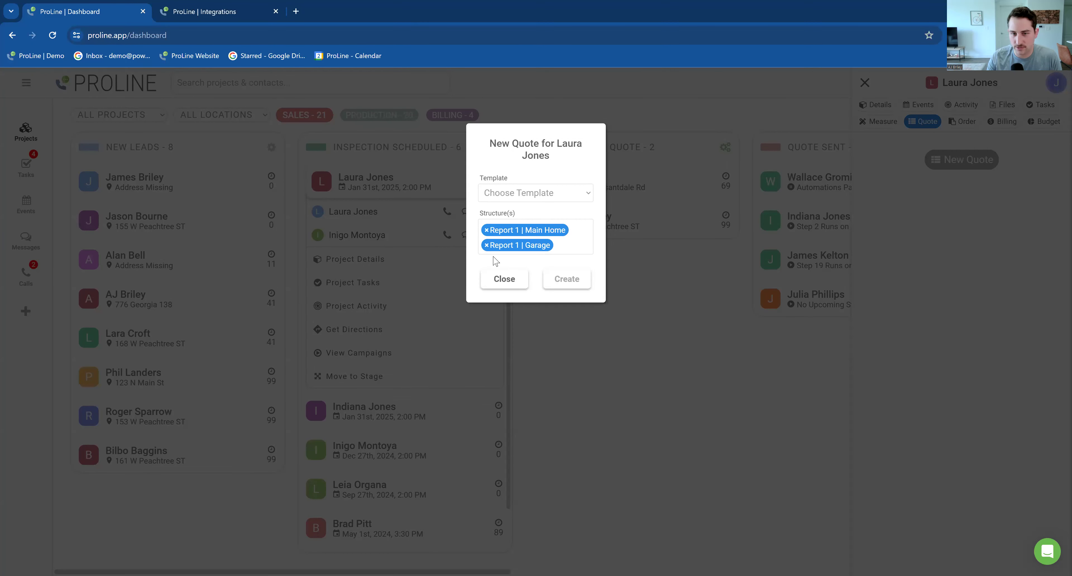
{"action": "left_click_drag", "start_coordinate": [476, 213], "coordinate": [513, 214]}
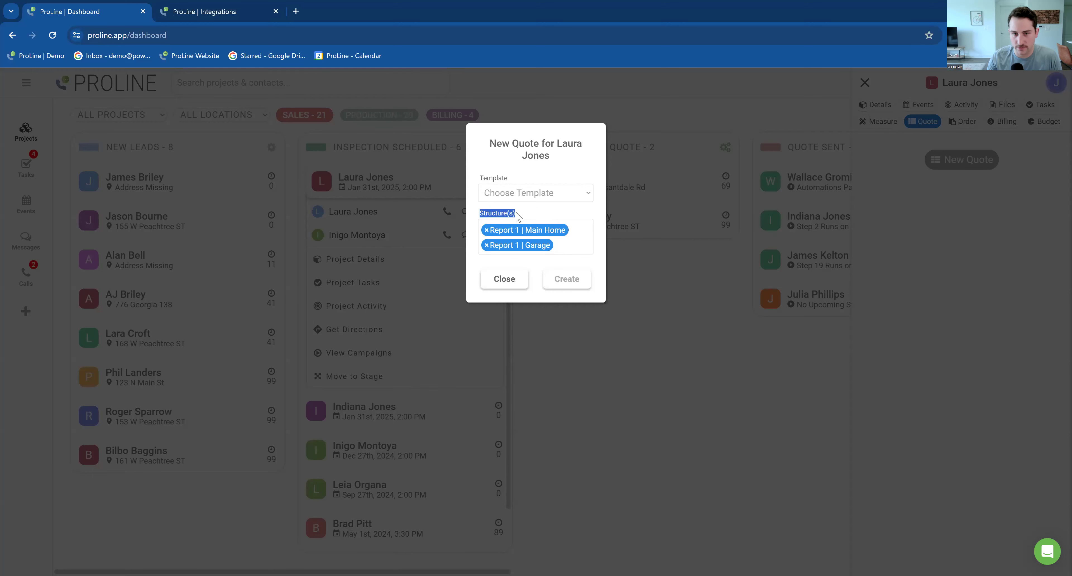
{"action": "left_click", "coordinate": [537, 196]}
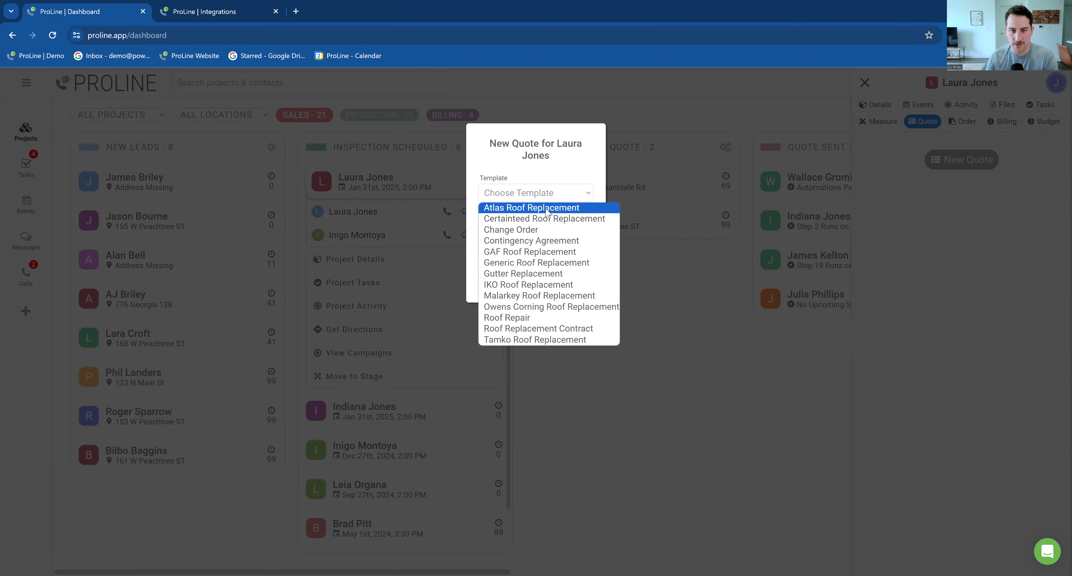
{"action": "left_click", "coordinate": [541, 207]}
{"action": "left_click", "coordinate": [540, 213]}
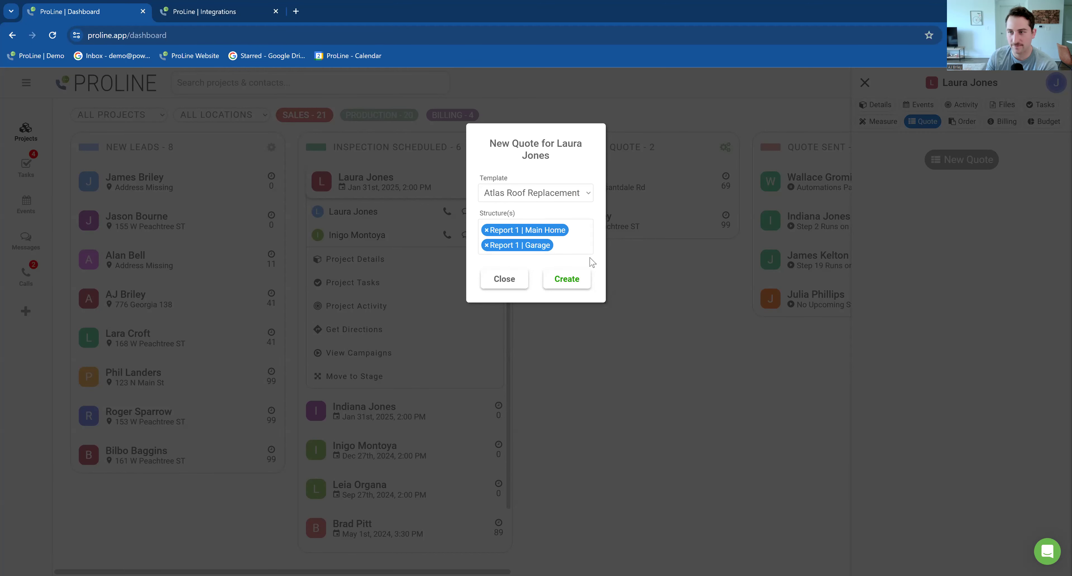
Step: Check the available structures and create the quote with both Main Home and Garage from Report 1 included
{"action": "left_click", "coordinate": [566, 243]}
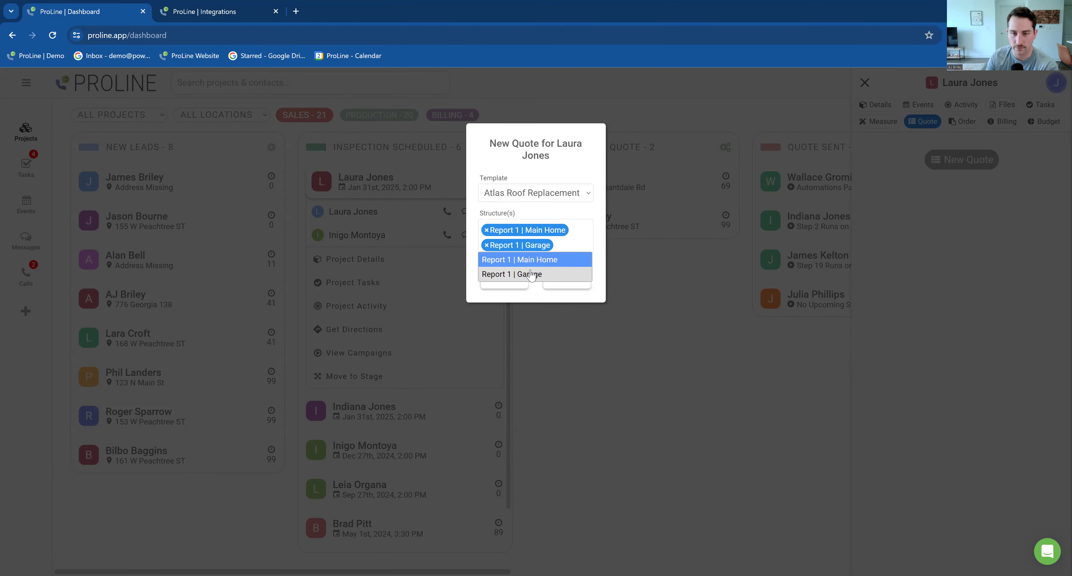
{"action": "left_click", "coordinate": [557, 213]}
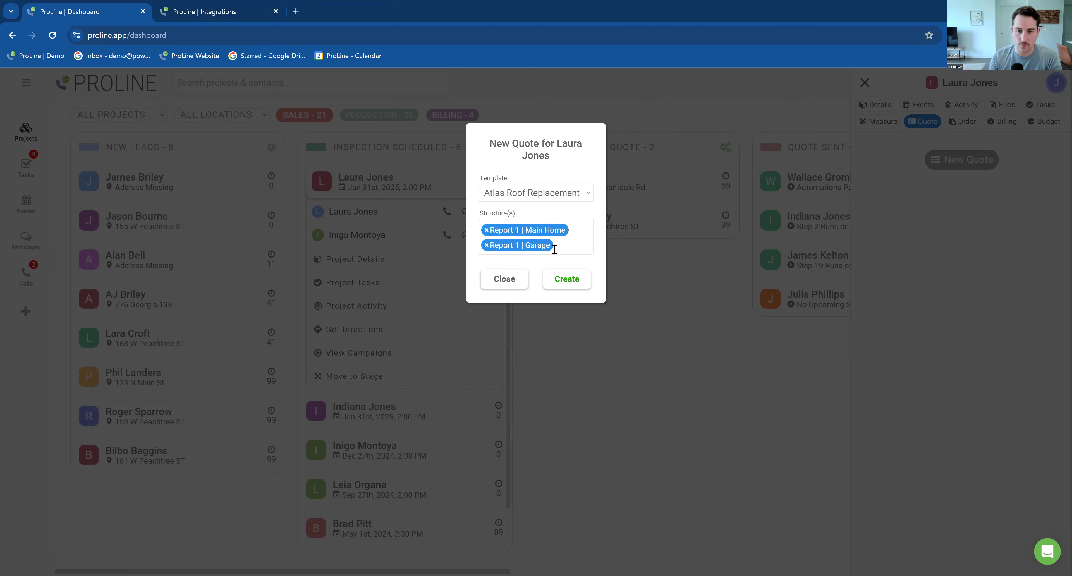
{"action": "left_click", "coordinate": [584, 222]}
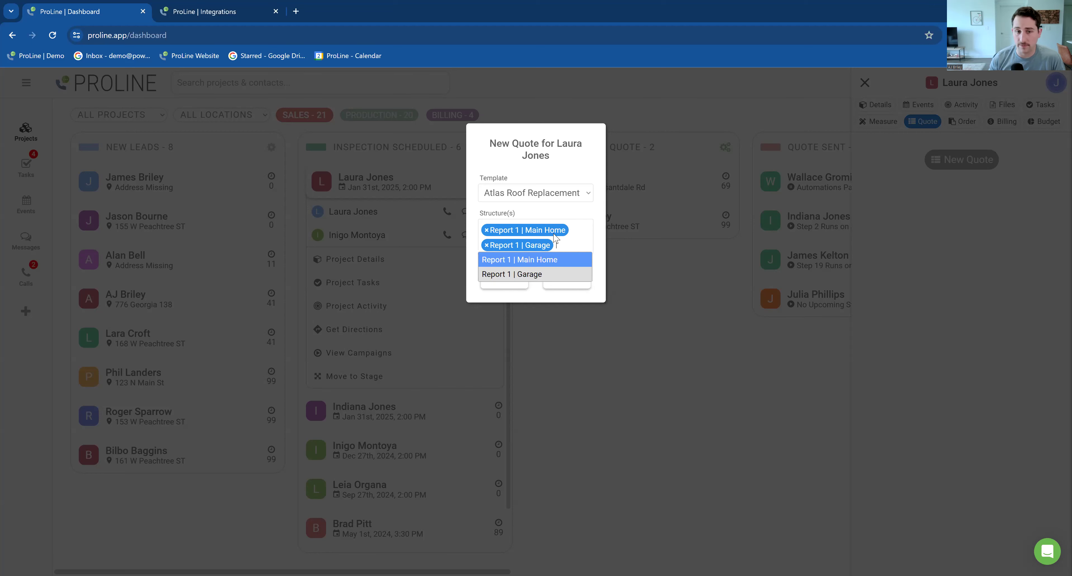
{"action": "left_click", "coordinate": [563, 221]}
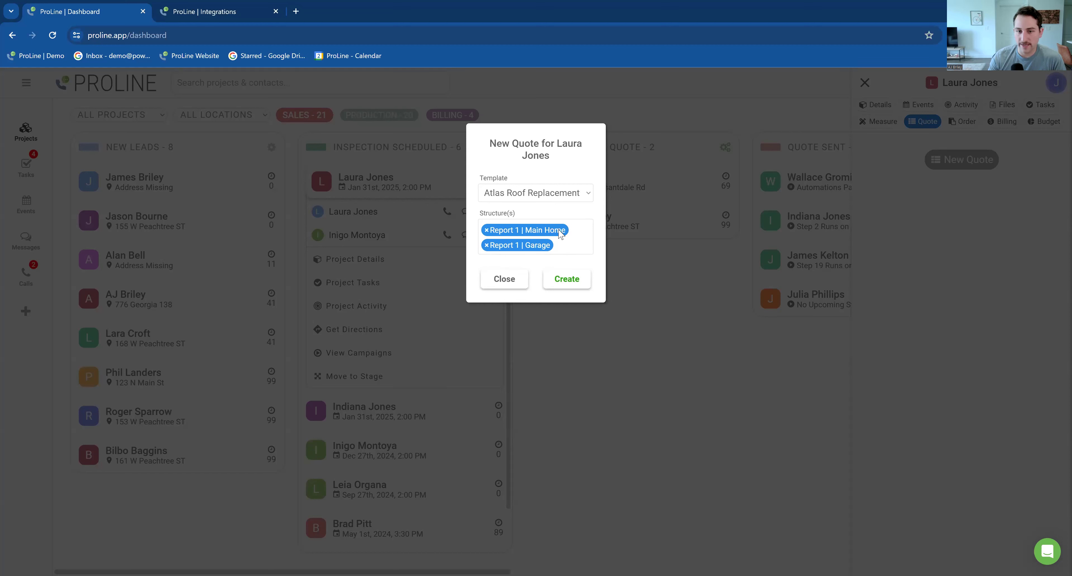
{"action": "left_click", "coordinate": [578, 282]}
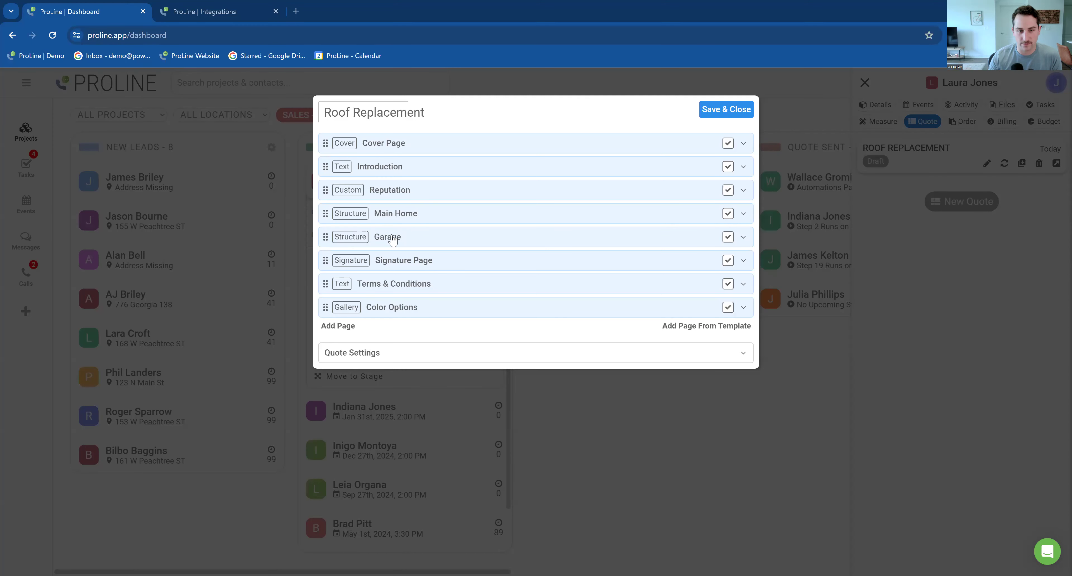
Step: Expand the Main Home structure page in the quote to examine its line items and sub-pages
{"action": "left_click", "coordinate": [743, 216]}
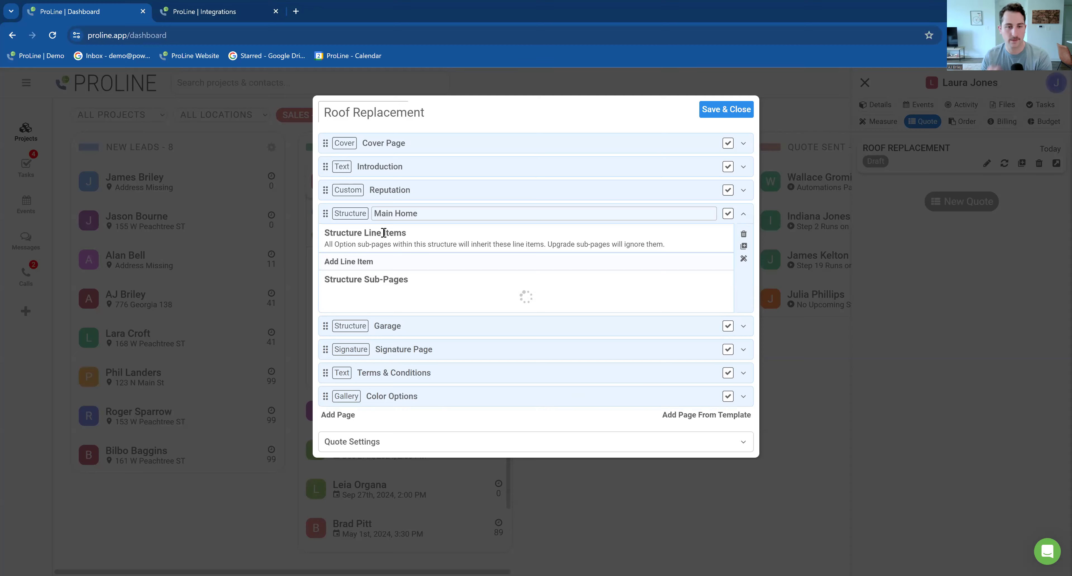
{"action": "scroll", "coordinate": [508, 233], "scroll_direction": "down", "scroll_amount": 3}
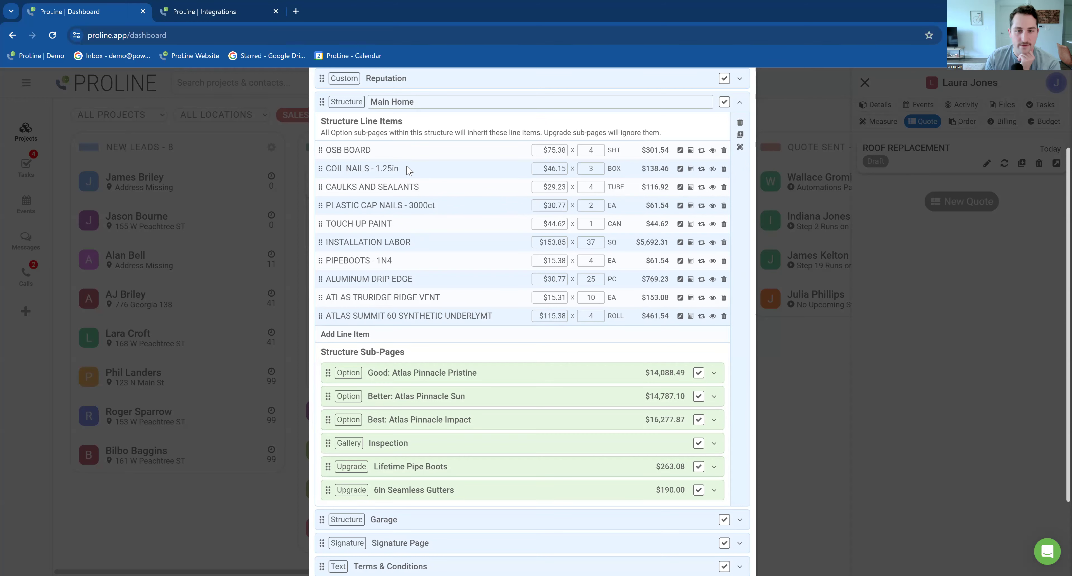
{"action": "scroll", "coordinate": [407, 167], "scroll_direction": "up", "scroll_amount": 1}
{"action": "scroll", "coordinate": [508, 287], "scroll_direction": "down", "scroll_amount": 1}
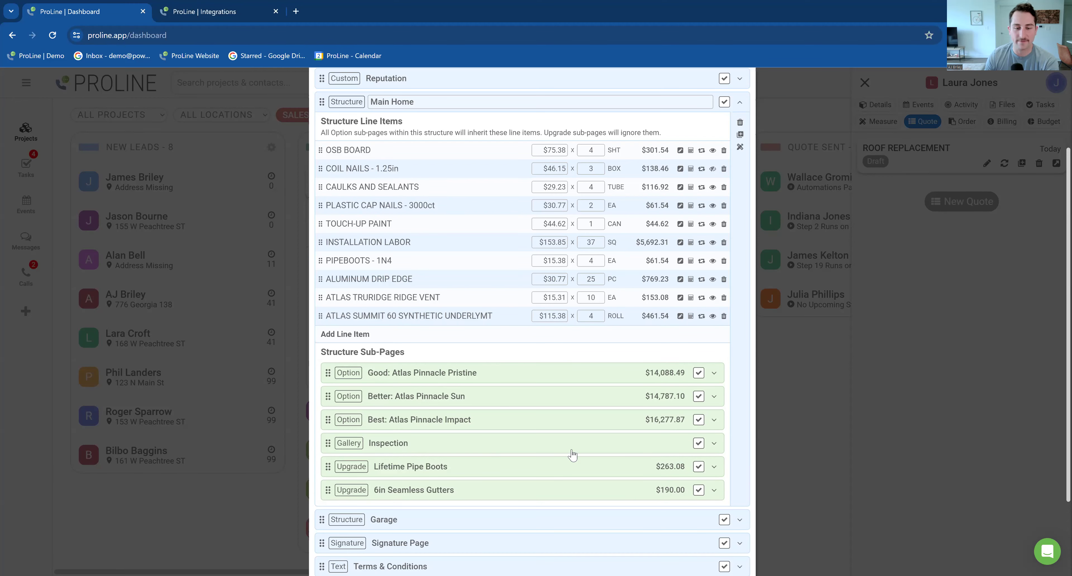
Step: Expand Main Home's Inspection gallery sub-page, look through its images and captions, and collapse it
{"action": "left_click", "coordinate": [713, 444]}
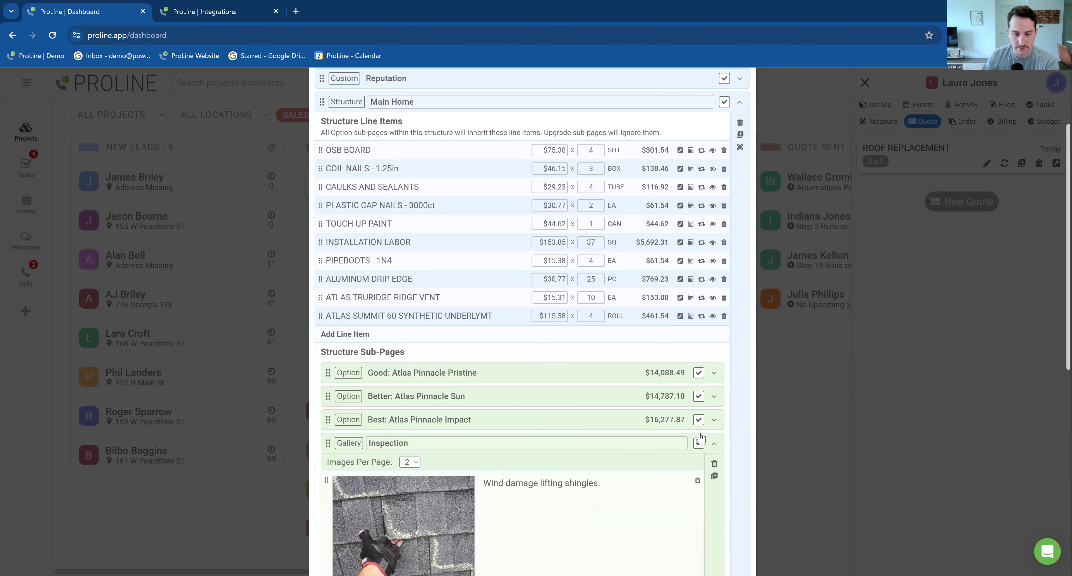
{"action": "scroll", "coordinate": [682, 433], "scroll_direction": "down", "scroll_amount": 4}
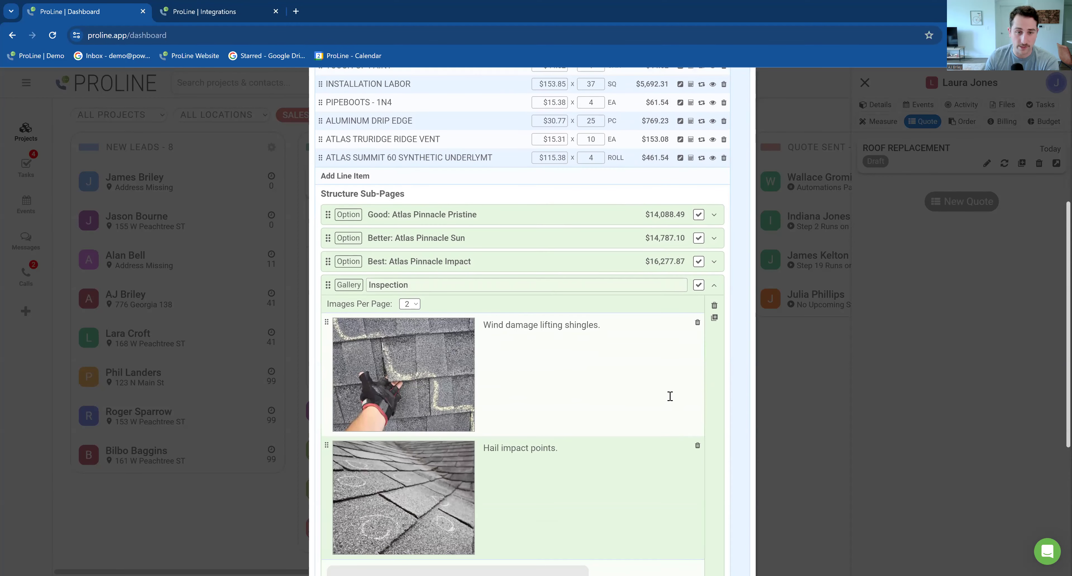
{"action": "scroll", "coordinate": [672, 399], "scroll_direction": "up", "scroll_amount": 2}
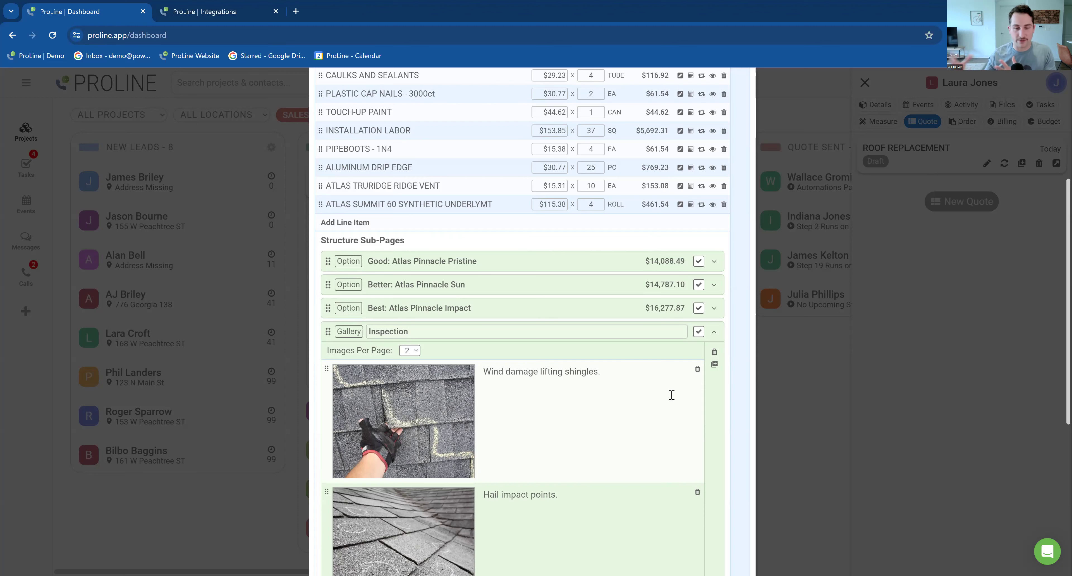
{"action": "scroll", "coordinate": [613, 436], "scroll_direction": "down", "scroll_amount": 5}
{"action": "scroll", "coordinate": [541, 304], "scroll_direction": "up", "scroll_amount": 3}
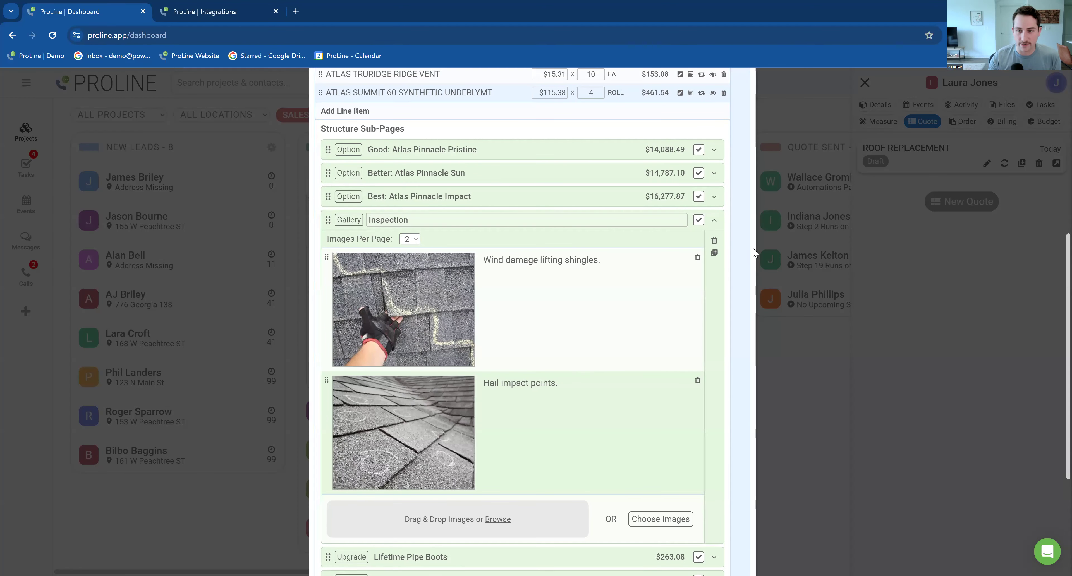
{"action": "left_click", "coordinate": [714, 220]}
{"action": "scroll", "coordinate": [544, 333], "scroll_direction": "up", "scroll_amount": 1}
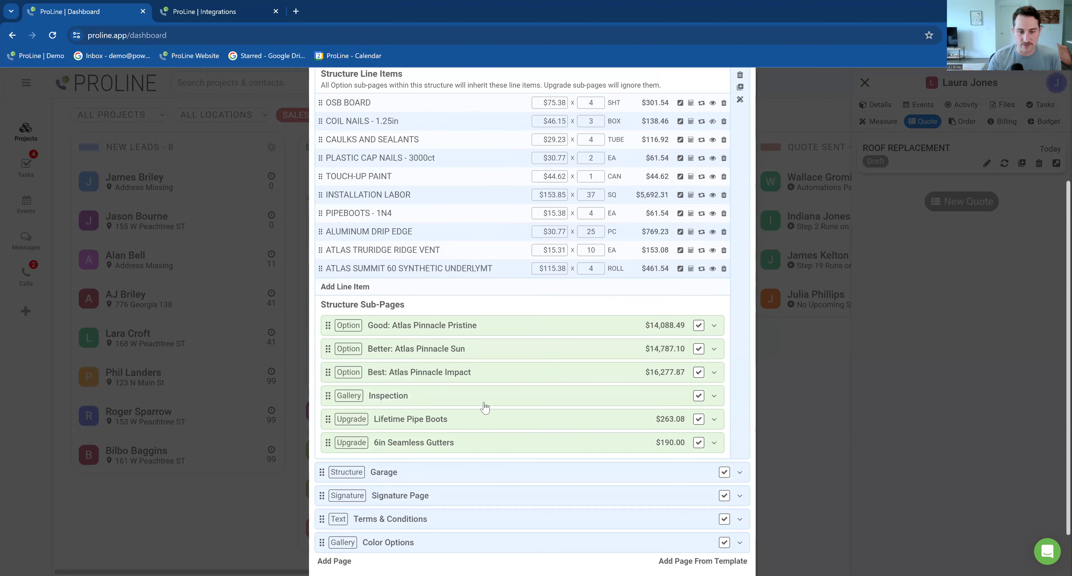
Step: Briefly expand and collapse the Lifetime Pipe Boots upgrade, and review Main Home's line items and option sub-pages
{"action": "left_click", "coordinate": [714, 420]}
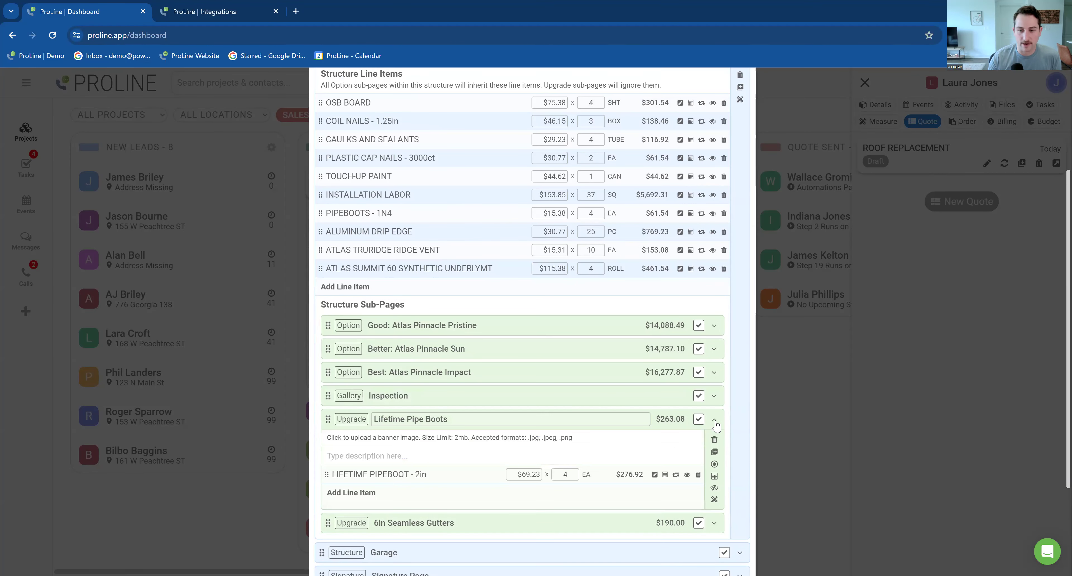
{"action": "left_click", "coordinate": [715, 424]}
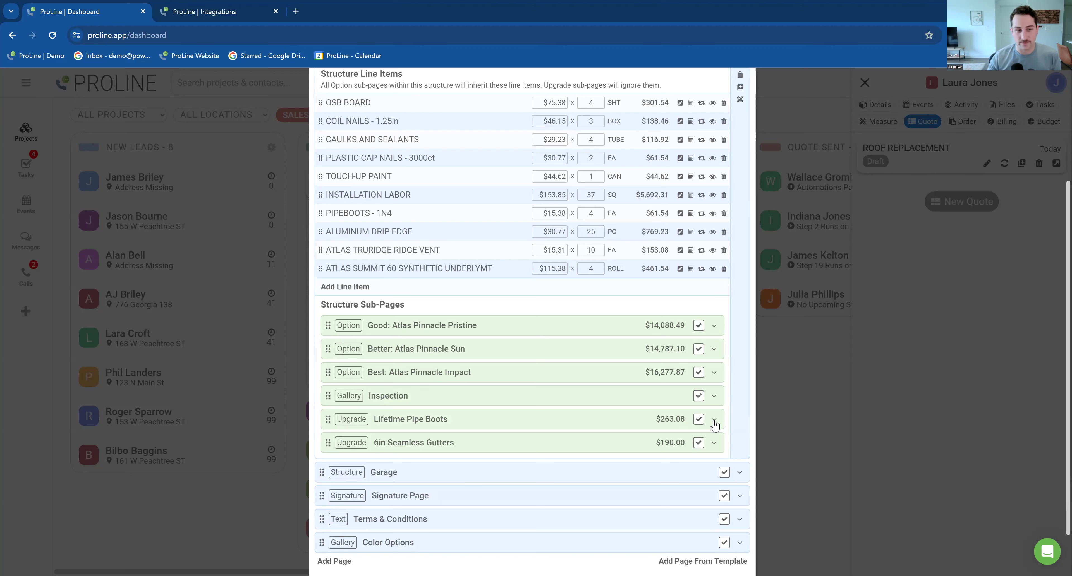
{"action": "scroll", "coordinate": [574, 242], "scroll_direction": "up", "scroll_amount": 2}
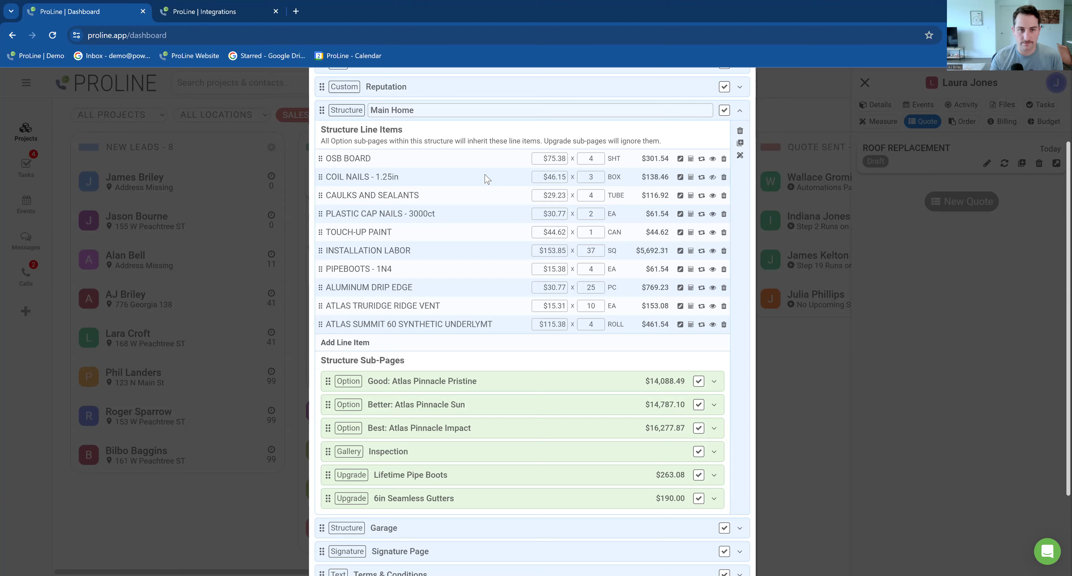
{"action": "scroll", "coordinate": [495, 181], "scroll_direction": "up", "scroll_amount": 3}
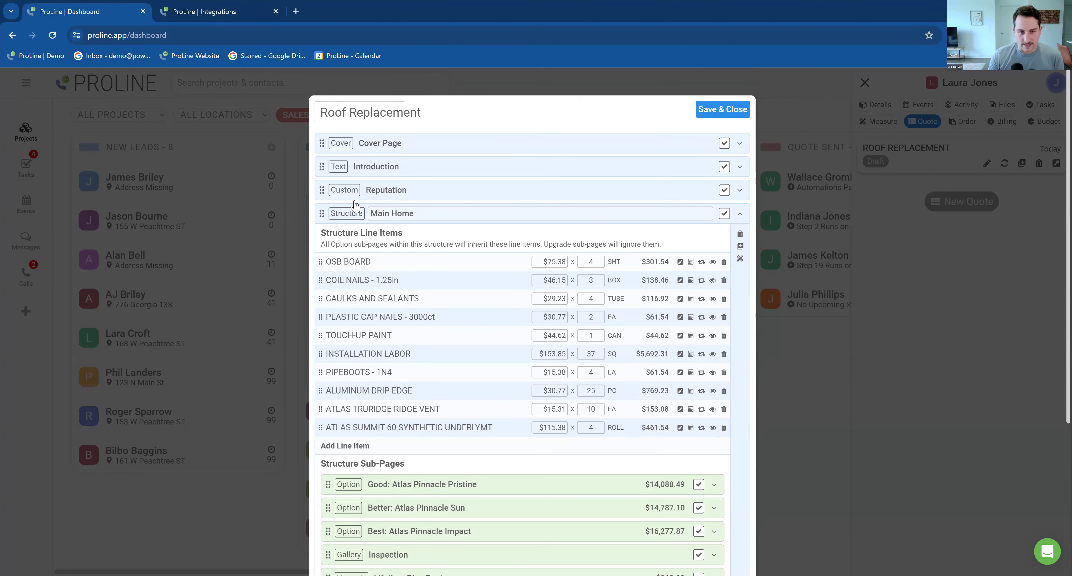
{"action": "scroll", "coordinate": [507, 394], "scroll_direction": "down", "scroll_amount": 5}
{"action": "left_click_drag", "start_coordinate": [328, 295], "coordinate": [331, 322]}
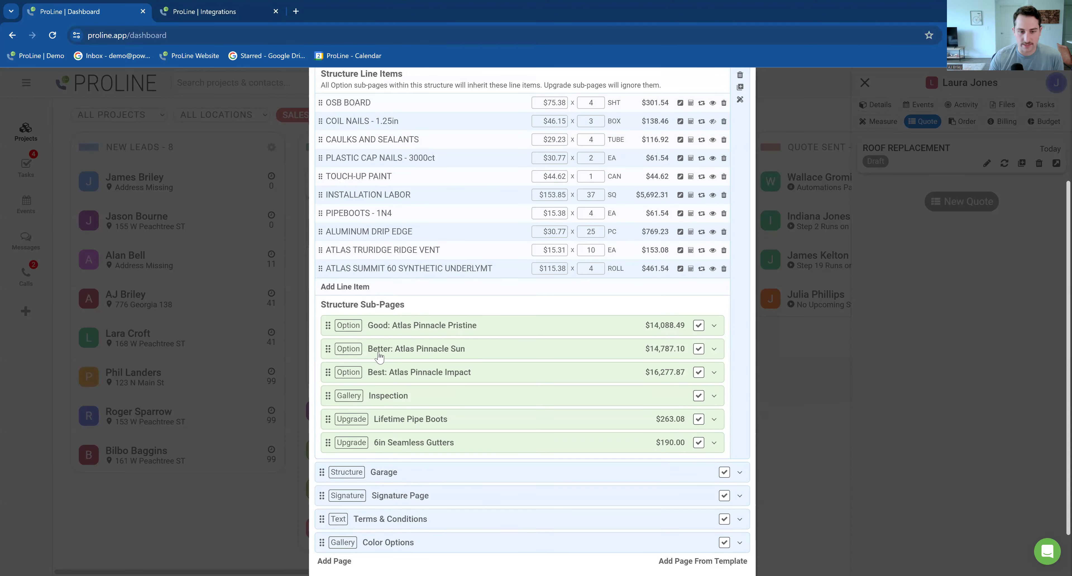
{"action": "scroll", "coordinate": [499, 366], "scroll_direction": "up", "scroll_amount": 1}
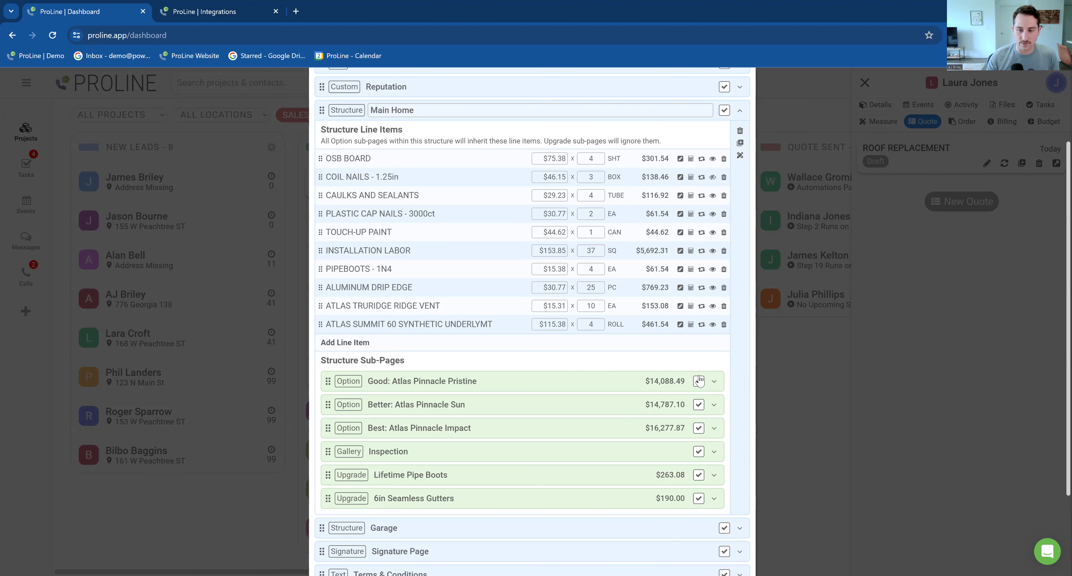
Step: Expand the Good: Atlas Pinnacle Pristine option to examine its banner, description and own line items
{"action": "left_click", "coordinate": [510, 382]}
{"action": "scroll", "coordinate": [541, 393], "scroll_direction": "down", "scroll_amount": 4}
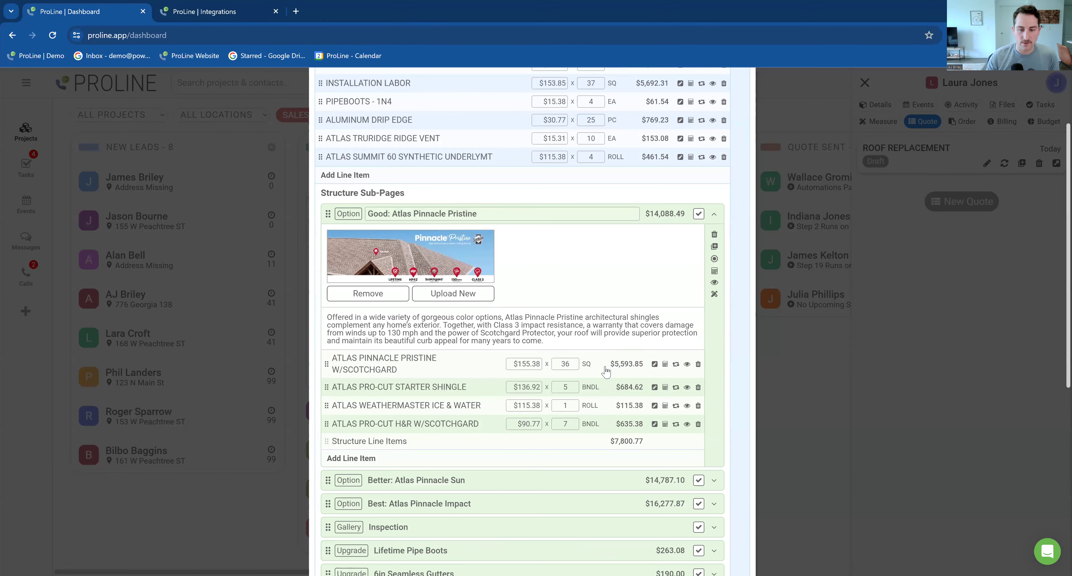
{"action": "scroll", "coordinate": [389, 397], "scroll_direction": "down", "scroll_amount": 1}
{"action": "scroll", "coordinate": [408, 379], "scroll_direction": "up", "scroll_amount": 1}
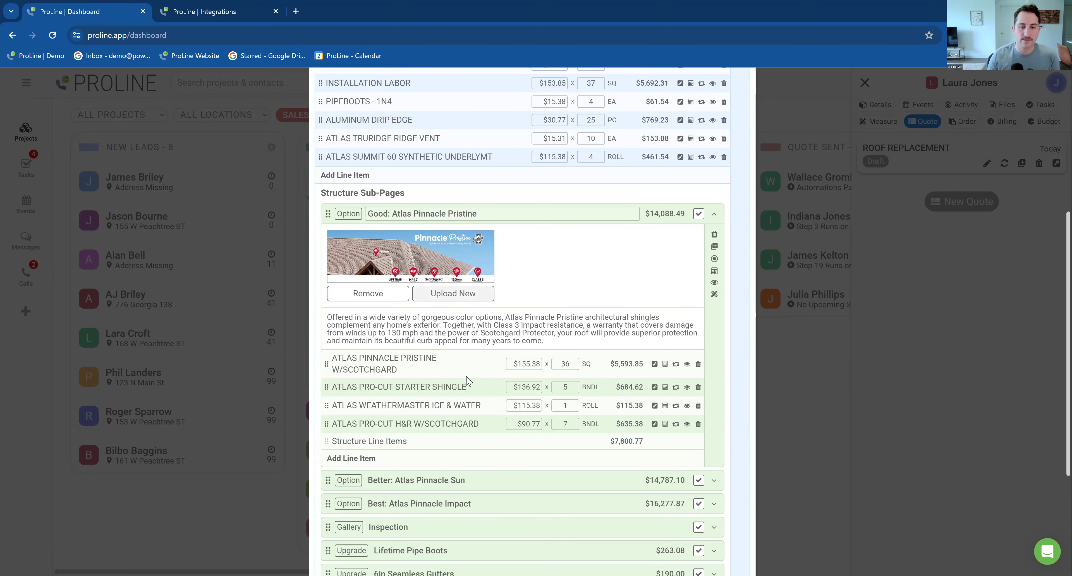
{"action": "scroll", "coordinate": [541, 381], "scroll_direction": "up", "scroll_amount": 3}
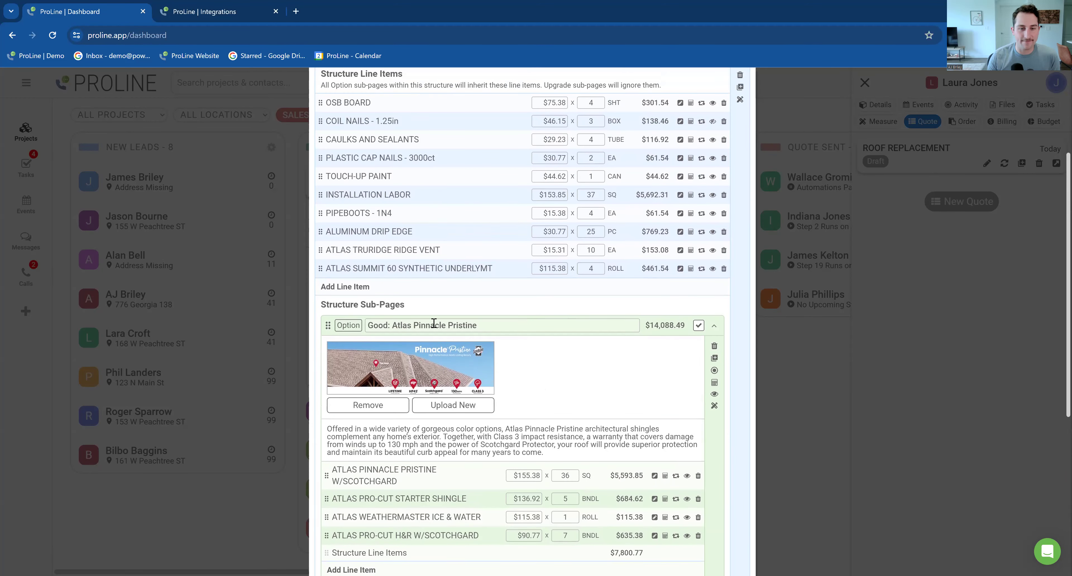
Step: Compare Main Home's shared line items with the inherited Structure Line Items entry in the Good option and the other sub-pages
{"action": "scroll", "coordinate": [439, 316], "scroll_direction": "up", "scroll_amount": 2}
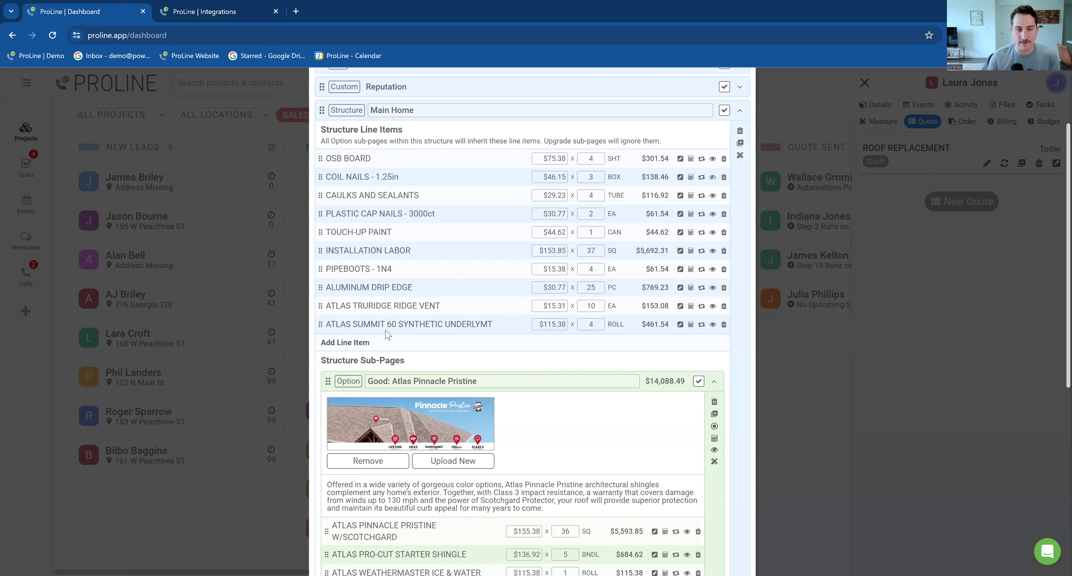
{"action": "scroll", "coordinate": [458, 291], "scroll_direction": "down", "scroll_amount": 4}
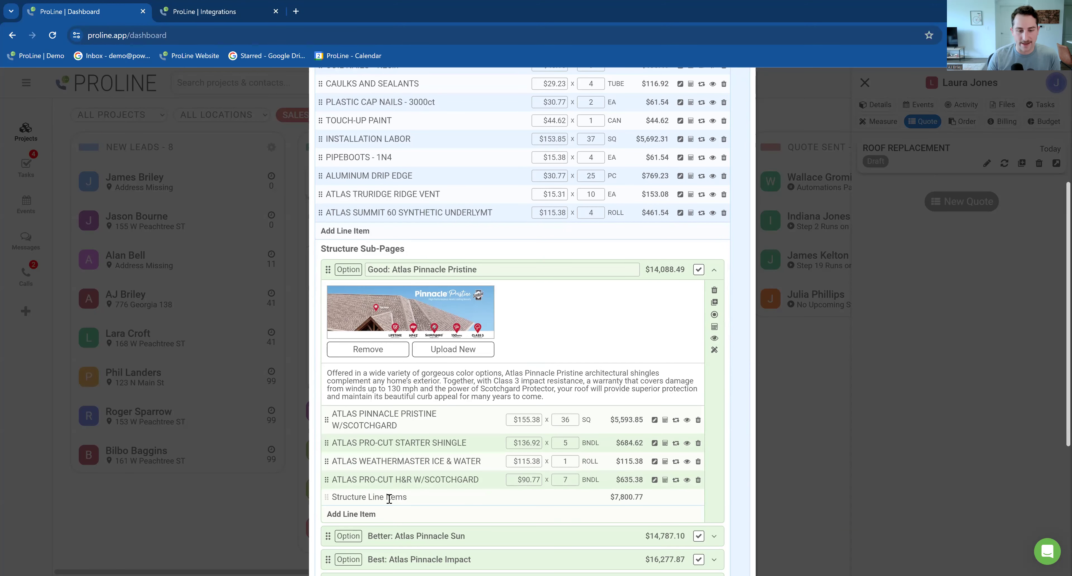
{"action": "left_click_drag", "start_coordinate": [641, 503], "coordinate": [335, 499]}
{"action": "left_click", "coordinate": [466, 501]}
{"action": "scroll", "coordinate": [632, 359], "scroll_direction": "up", "scroll_amount": 4}
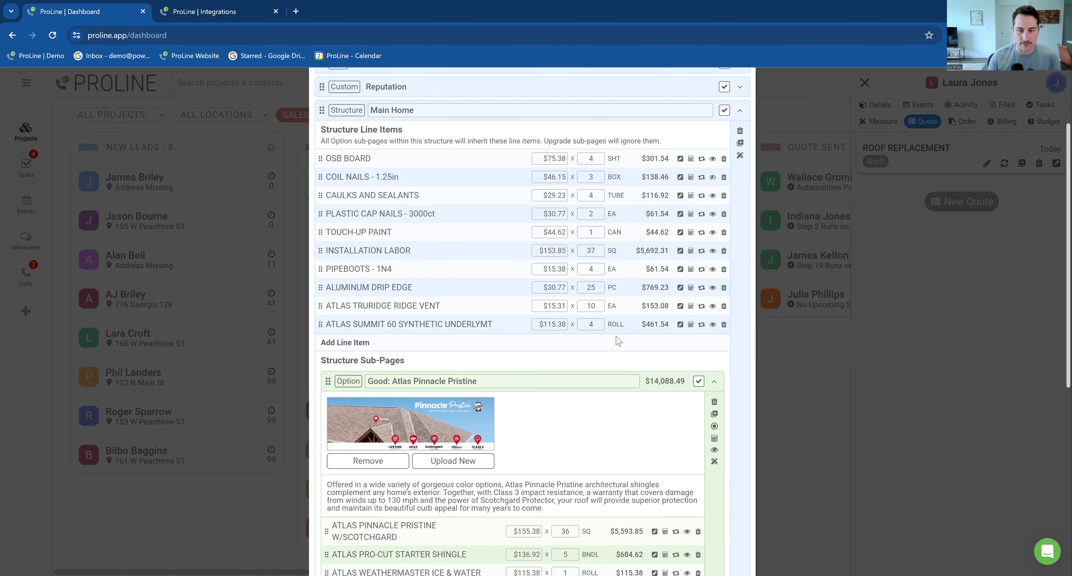
{"action": "scroll", "coordinate": [617, 341], "scroll_direction": "down", "scroll_amount": 4}
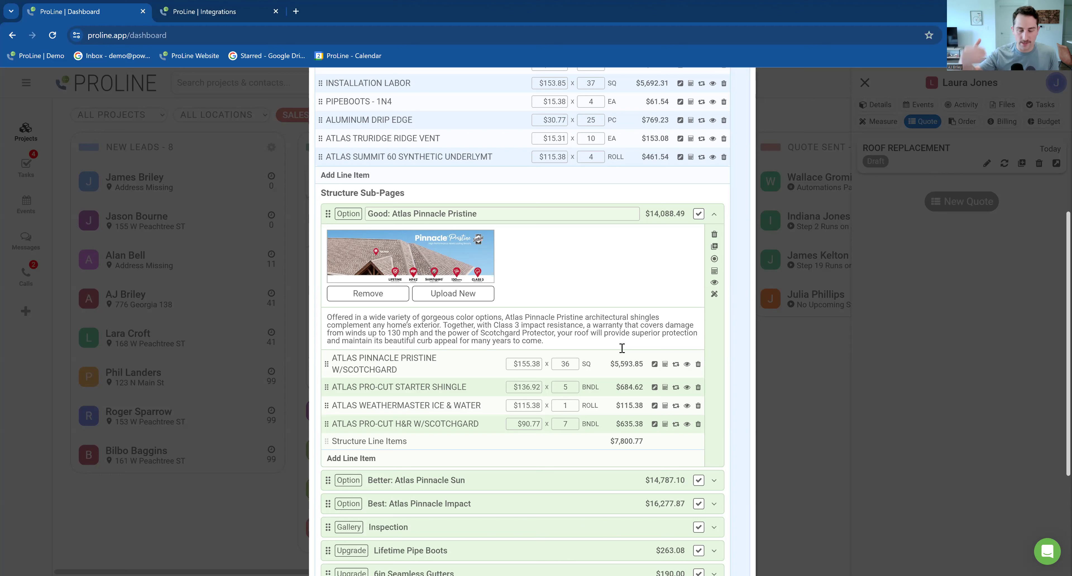
{"action": "scroll", "coordinate": [600, 358], "scroll_direction": "up", "scroll_amount": 3}
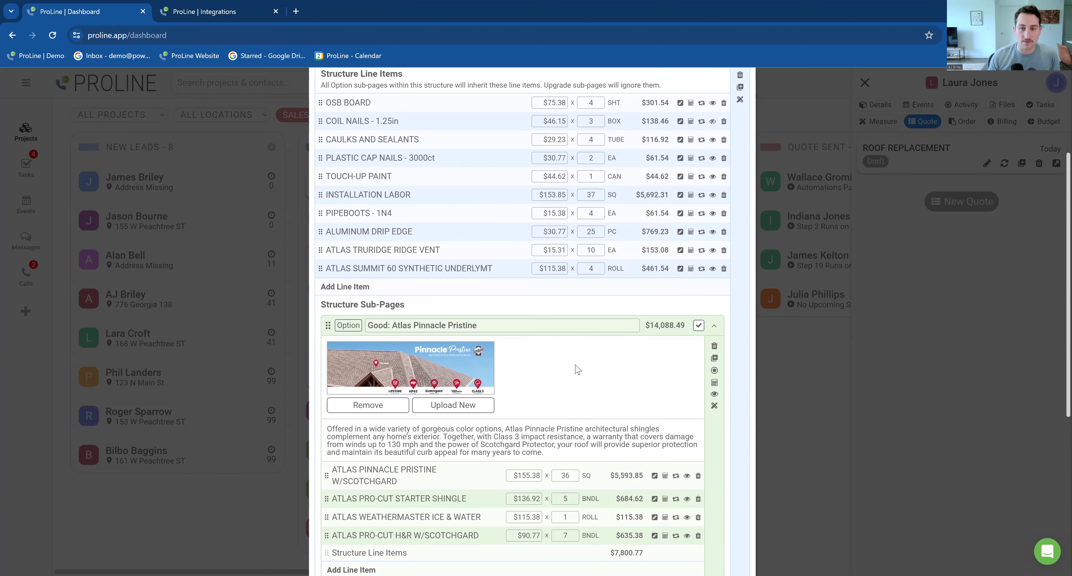
{"action": "scroll", "coordinate": [550, 387], "scroll_direction": "up", "scroll_amount": 2}
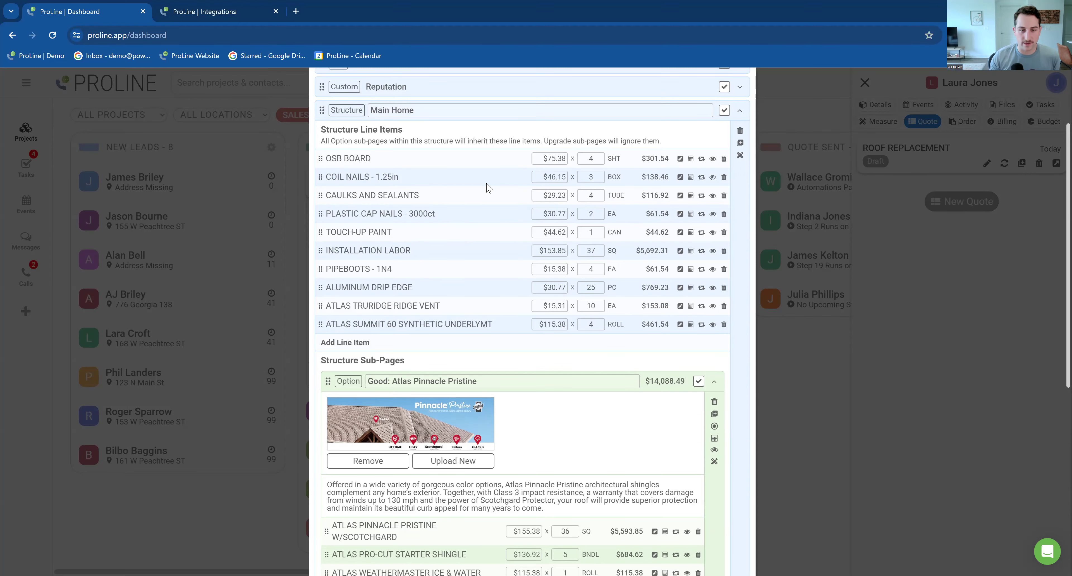
{"action": "scroll", "coordinate": [484, 303], "scroll_direction": "down", "scroll_amount": 5}
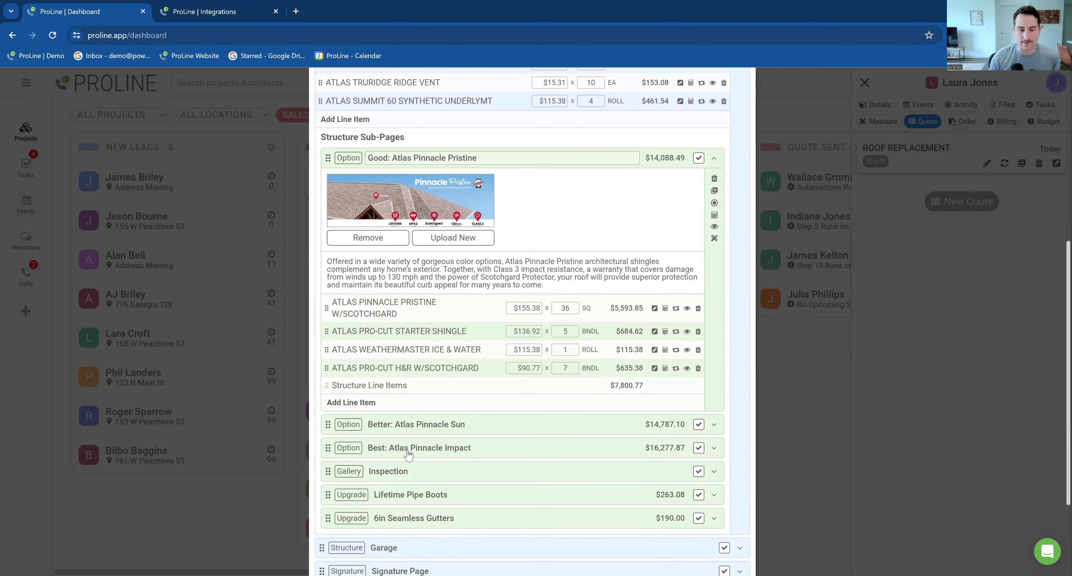
{"action": "scroll", "coordinate": [541, 374], "scroll_direction": "up", "scroll_amount": 4}
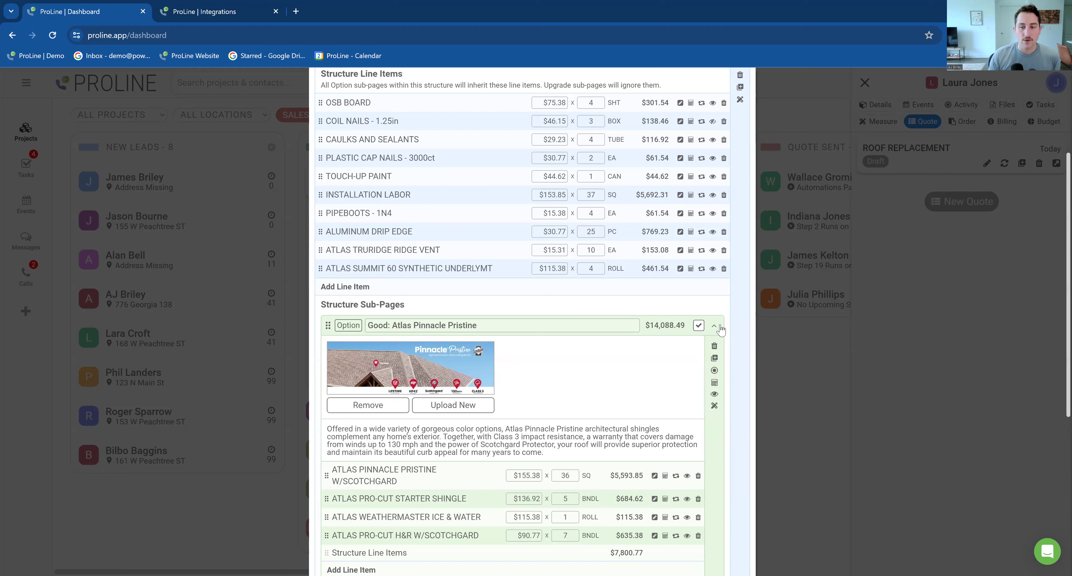
Step: Collapse the Good option and highlight the note explaining how options and upgrades treat Main Home's structure line items
{"action": "left_click", "coordinate": [714, 325]}
{"action": "scroll", "coordinate": [558, 304], "scroll_direction": "up", "scroll_amount": 1}
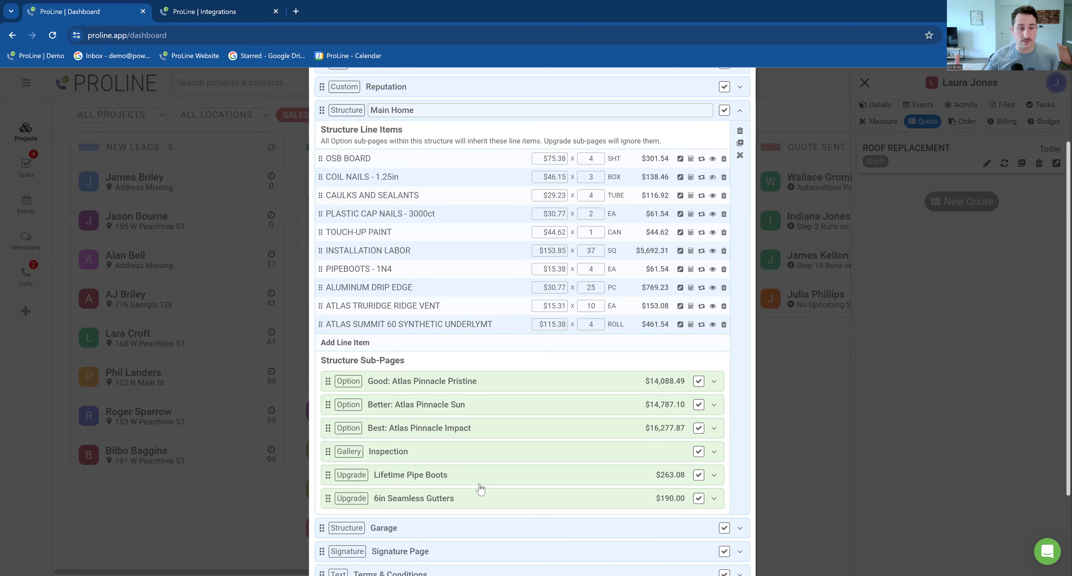
{"action": "triple_click", "coordinate": [372, 128]}
{"action": "double_click", "coordinate": [367, 141]}
{"action": "left_click_drag", "start_coordinate": [324, 143], "coordinate": [675, 148]}
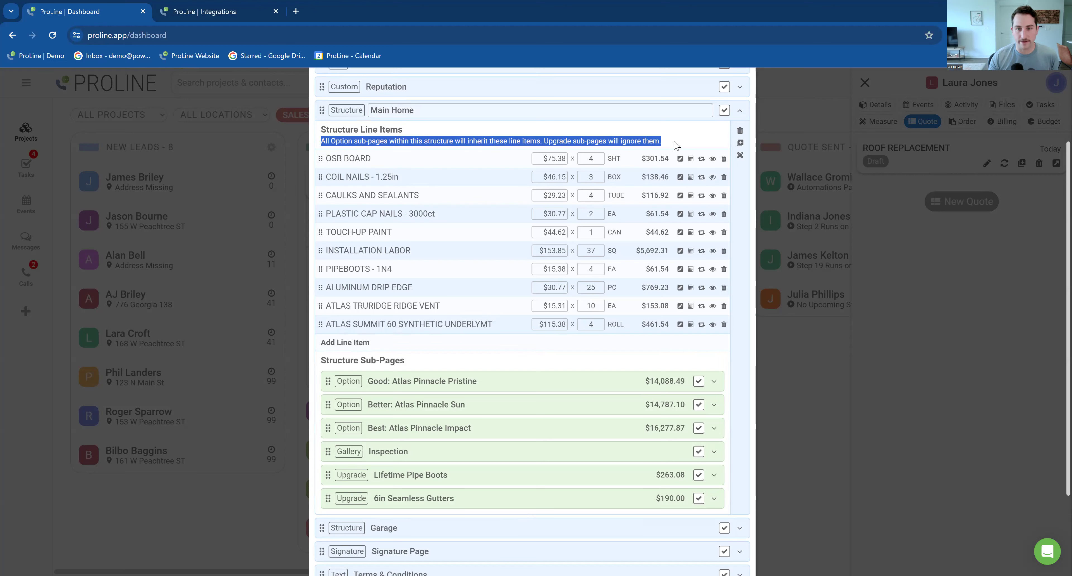
{"action": "left_click", "coordinate": [675, 144]}
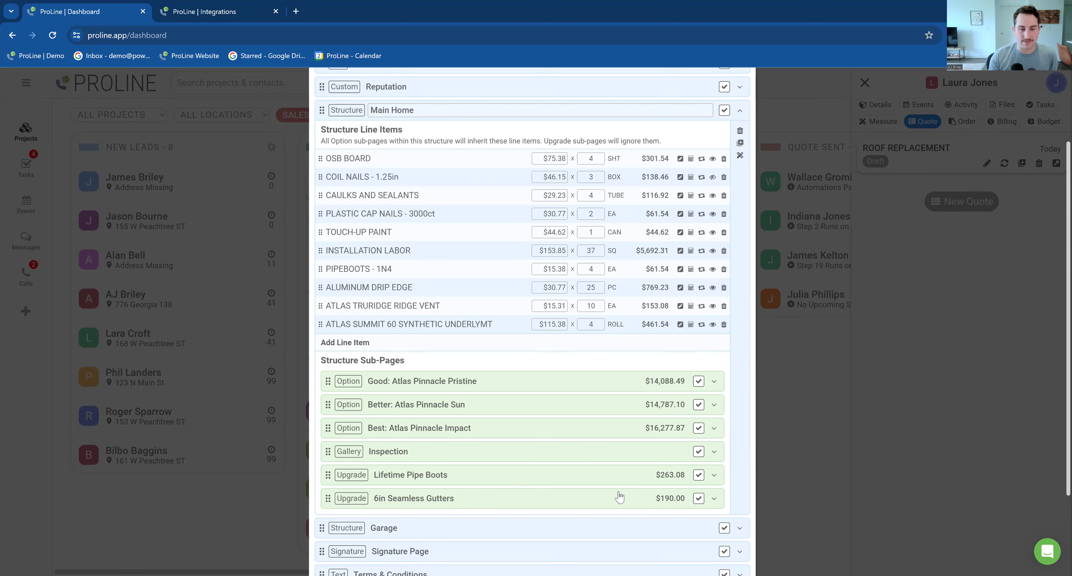
Step: Expand the Lifetime Pipe Boots upgrade and the Good: Atlas Pinnacle Pristine option in turn to compare their line items
{"action": "left_click", "coordinate": [723, 478]}
{"action": "scroll", "coordinate": [641, 412], "scroll_direction": "down", "scroll_amount": 4}
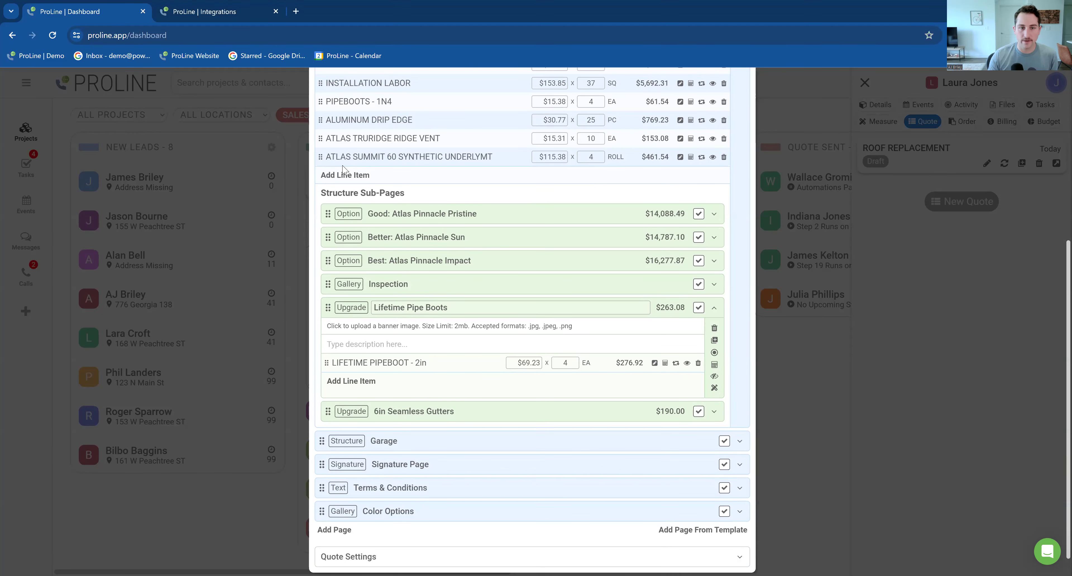
{"action": "left_click", "coordinate": [476, 214]}
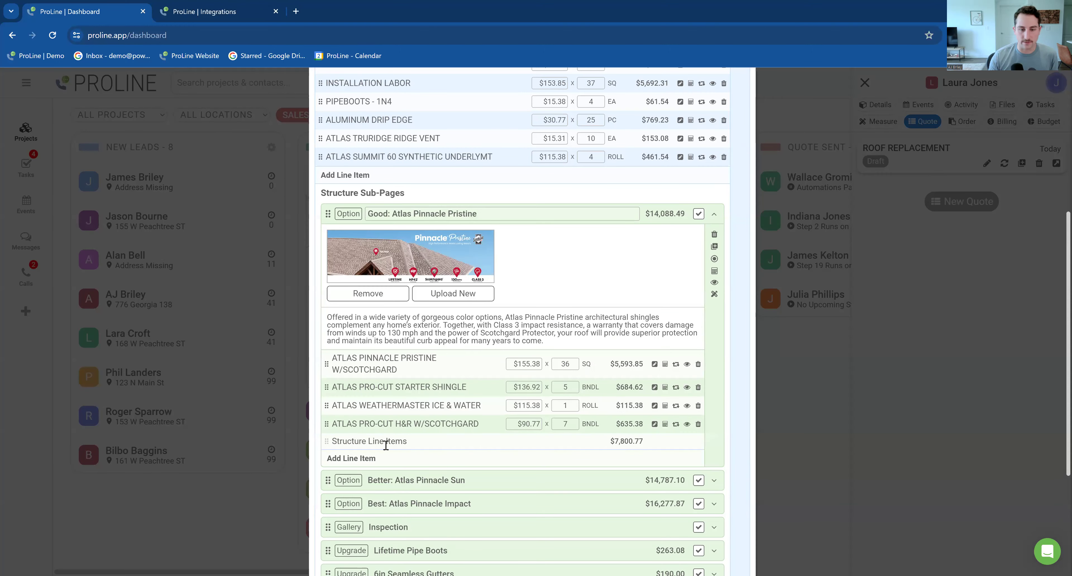
{"action": "left_click", "coordinate": [714, 214]}
Step: Expand the Garage structure, review its line items and option, gallery and upgrade sub-pages, and collapse it
{"action": "left_click", "coordinate": [472, 418]}
{"action": "scroll", "coordinate": [650, 293], "scroll_direction": "down", "scroll_amount": 2}
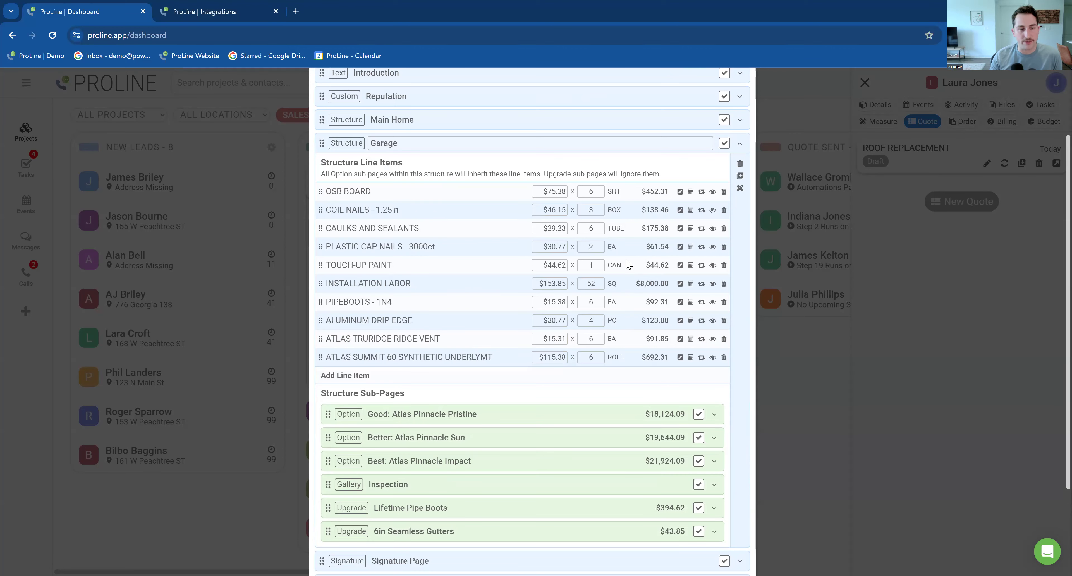
{"action": "mouse_move", "coordinate": [627, 265]}
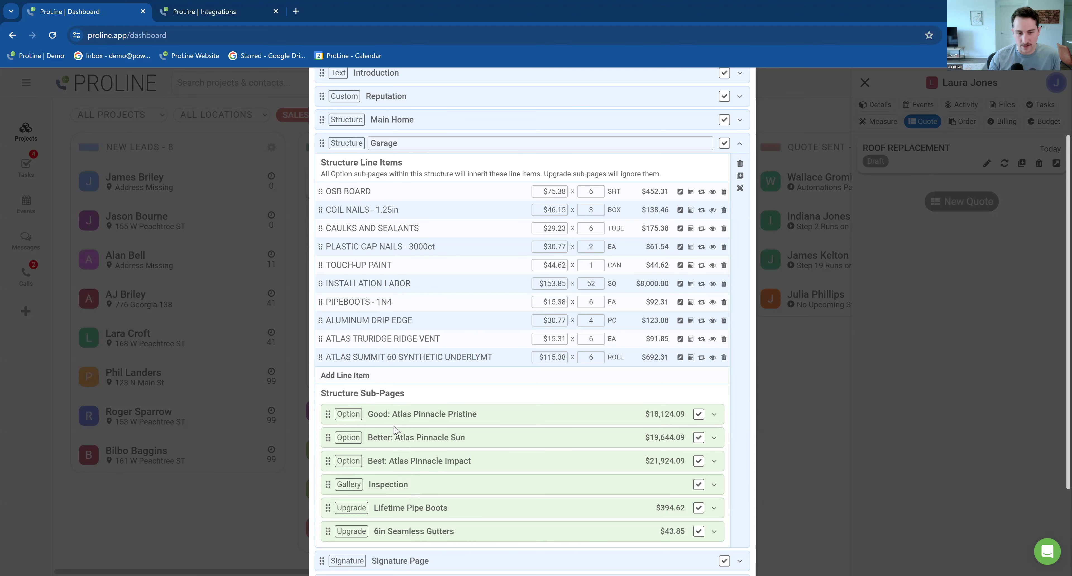
{"action": "scroll", "coordinate": [394, 430], "scroll_direction": "down", "scroll_amount": 3}
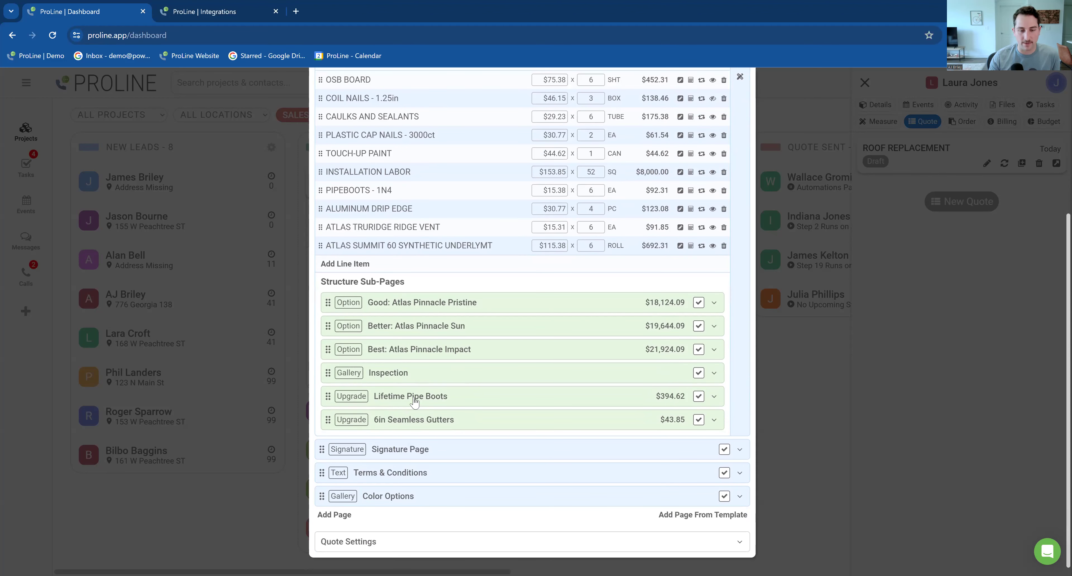
{"action": "scroll", "coordinate": [503, 232], "scroll_direction": "up", "scroll_amount": 5}
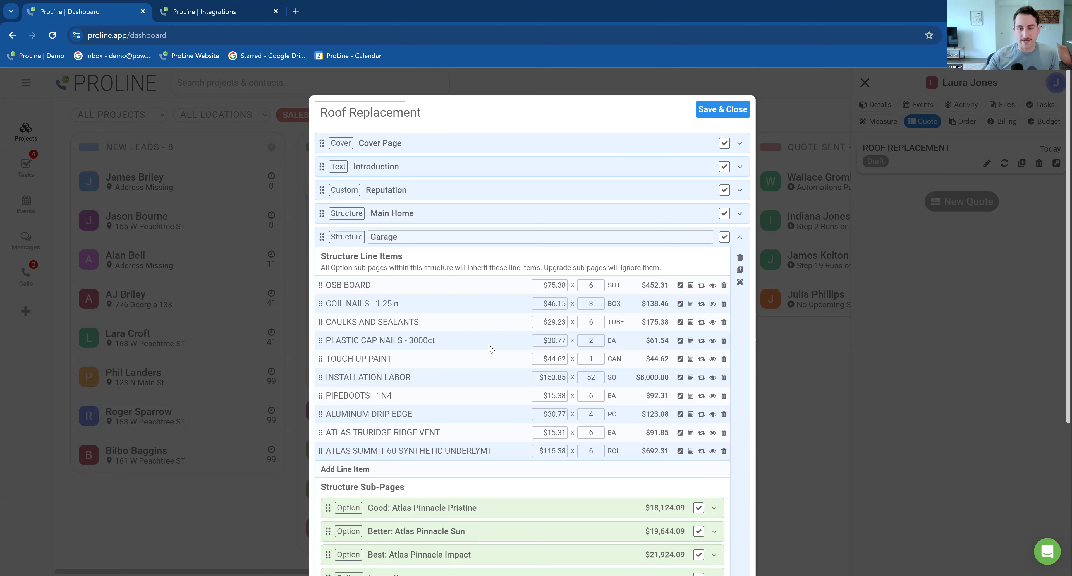
{"action": "left_click", "coordinate": [737, 238]}
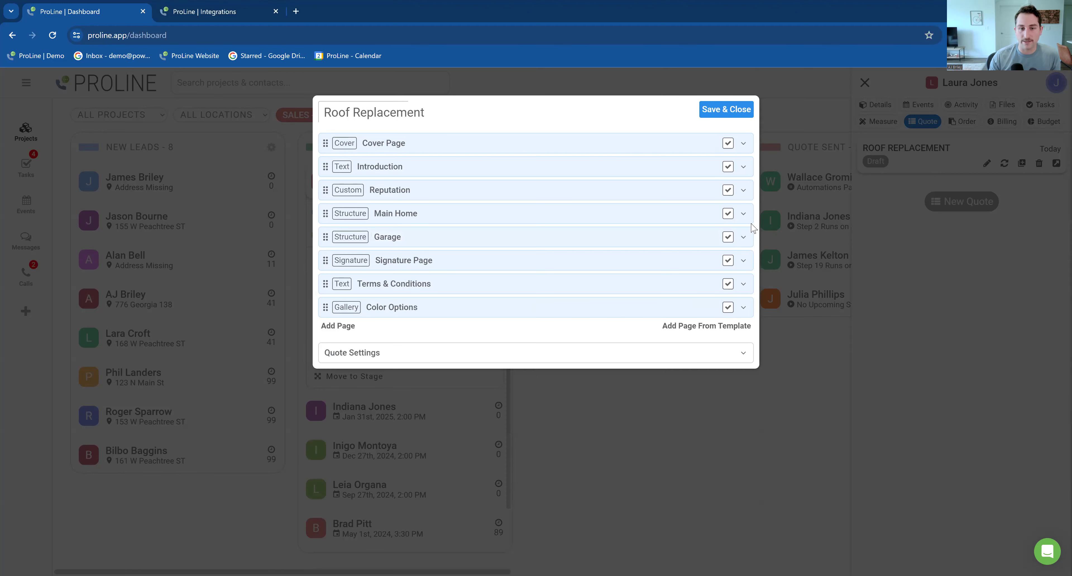
Step: Move the Good: Atlas Pinnacle Pristine option out of Main Home's sub-pages to the quote's top level, directly above Main Home
{"action": "left_click", "coordinate": [743, 213]}
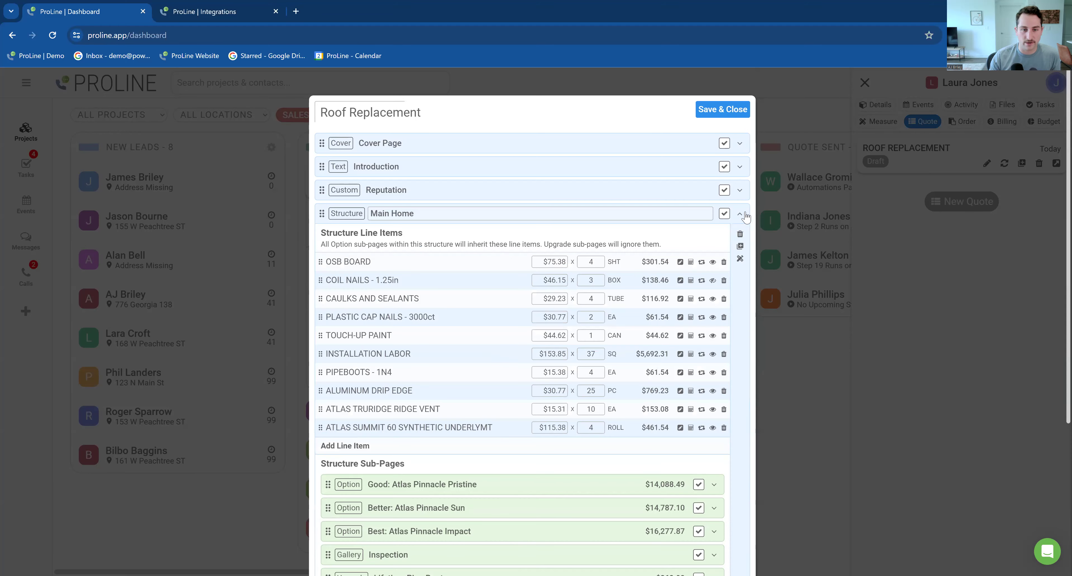
{"action": "scroll", "coordinate": [520, 277], "scroll_direction": "down", "scroll_amount": 4}
{"action": "scroll", "coordinate": [532, 279], "scroll_direction": "down", "scroll_amount": 1}
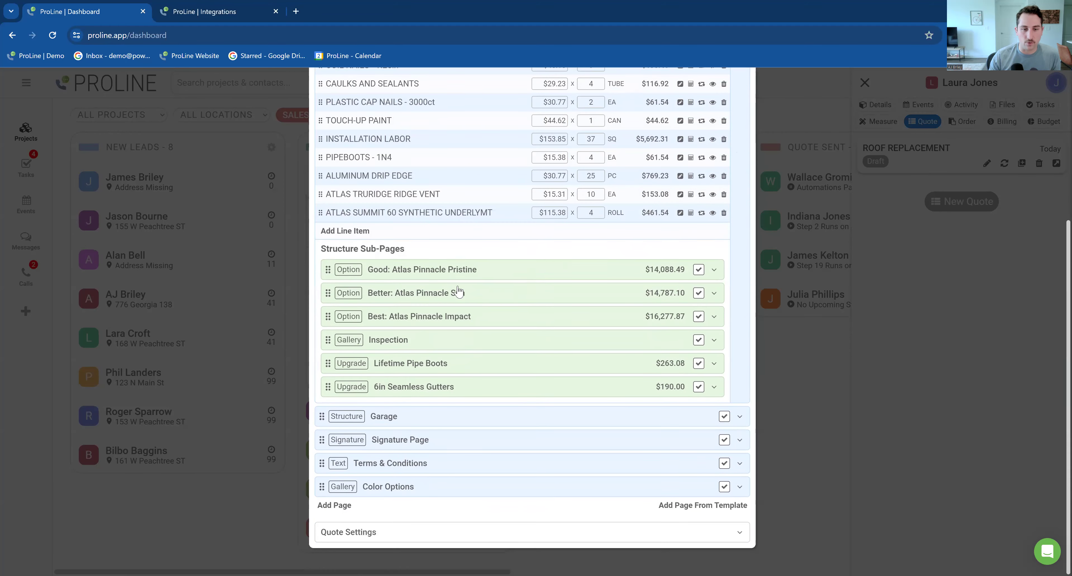
{"action": "scroll", "coordinate": [459, 291], "scroll_direction": "up", "scroll_amount": 5}
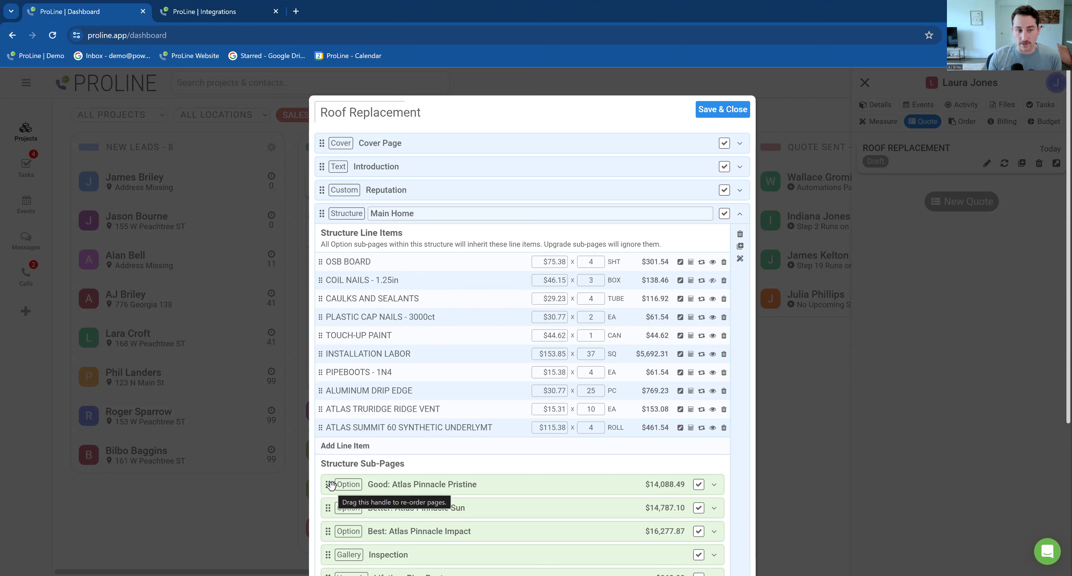
{"action": "scroll", "coordinate": [375, 412], "scroll_direction": "down", "scroll_amount": 1}
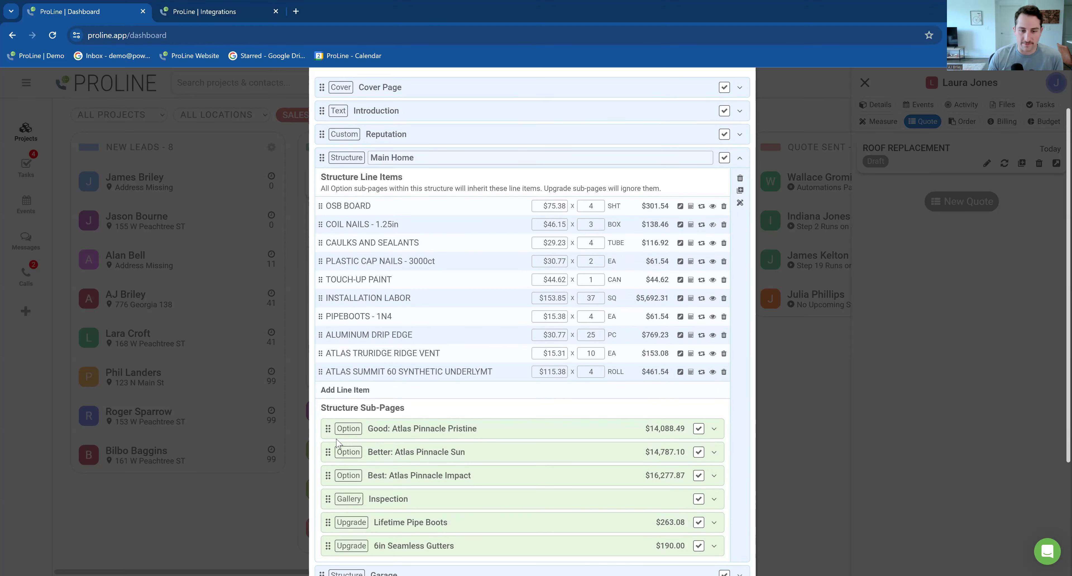
{"action": "scroll", "coordinate": [330, 461], "scroll_direction": "up", "scroll_amount": 1}
{"action": "left_click_drag", "start_coordinate": [328, 484], "coordinate": [454, 218]}
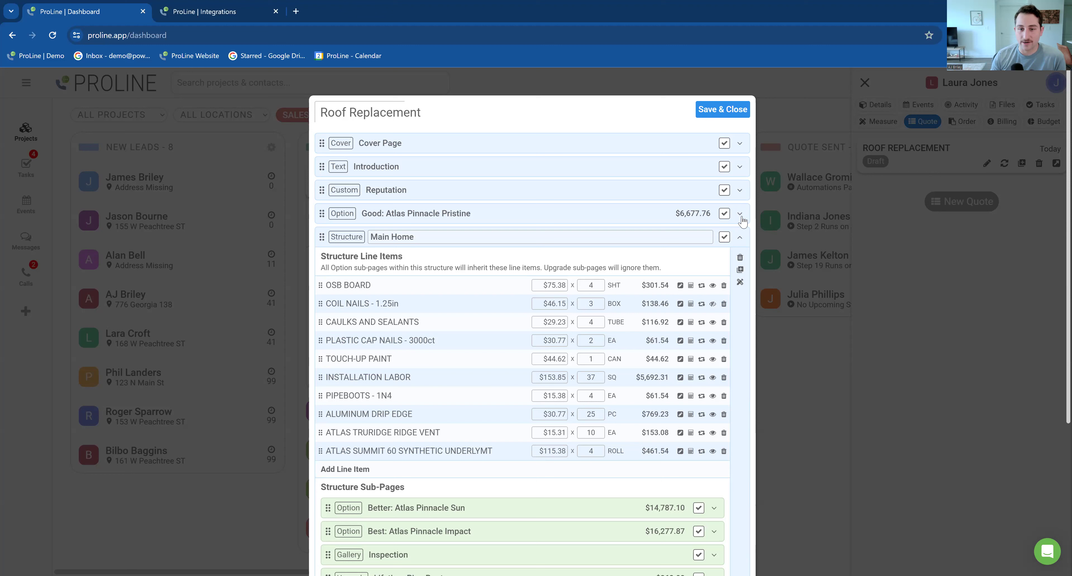
Step: Expand the top-level Good: Atlas Pinnacle Pristine option and examine its banner, description and line items
{"action": "left_click", "coordinate": [740, 214]}
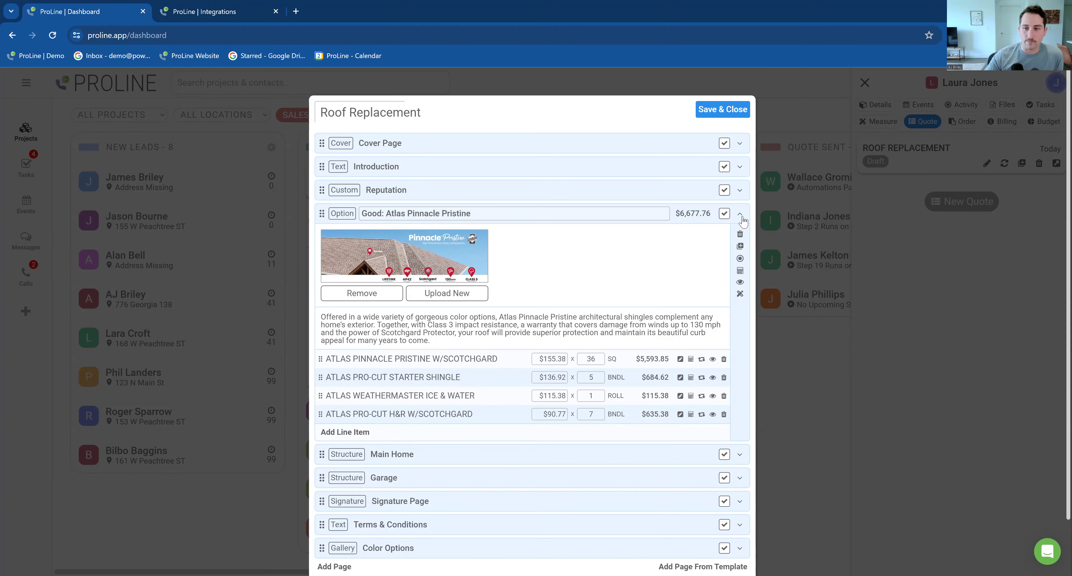
{"action": "scroll", "coordinate": [582, 325], "scroll_direction": "down", "scroll_amount": 2}
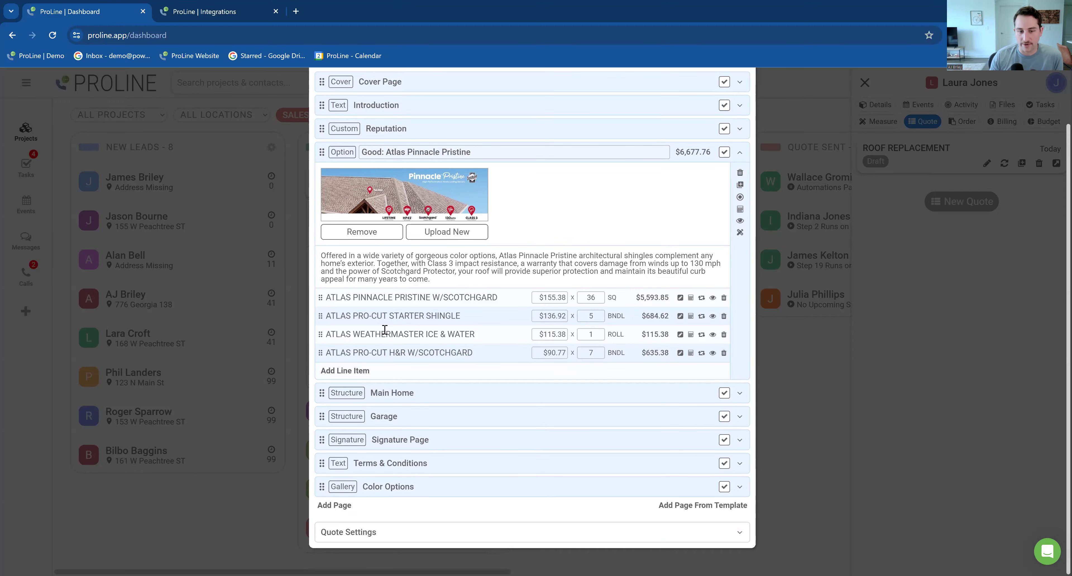
{"action": "scroll", "coordinate": [388, 350], "scroll_direction": "up", "scroll_amount": 2}
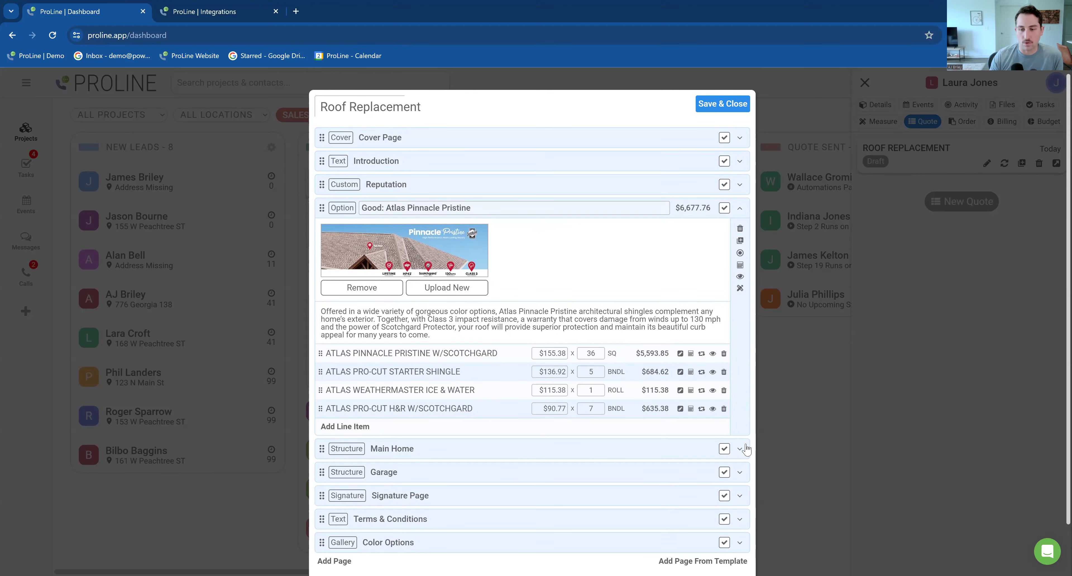
Step: Expand Main Home and return the Good: Atlas Pinnacle Pristine option to the start of its structure sub-pages
{"action": "left_click", "coordinate": [740, 449]}
{"action": "scroll", "coordinate": [604, 375], "scroll_direction": "down", "scroll_amount": 2}
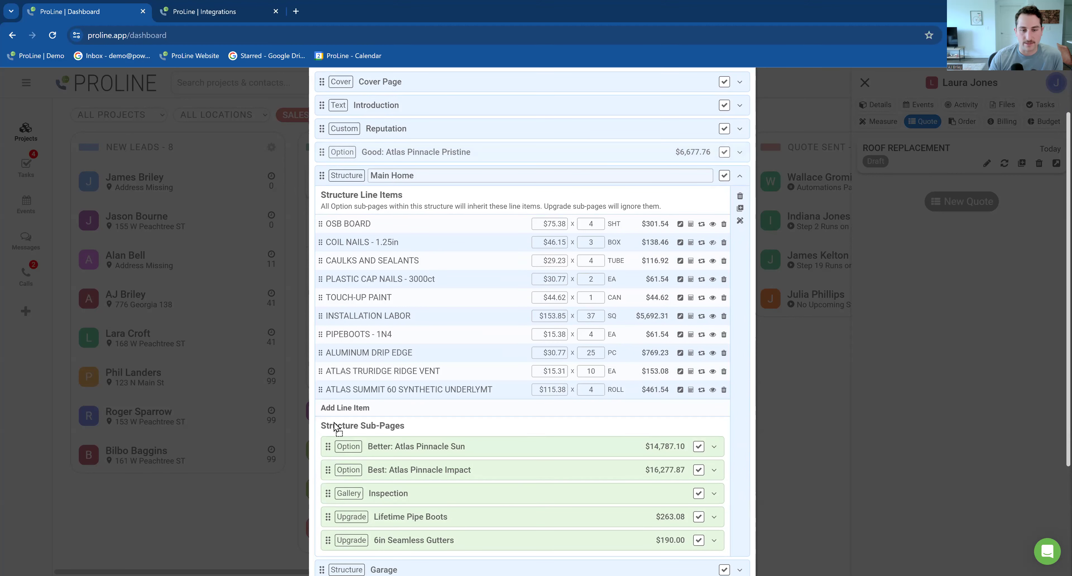
{"action": "left_click_drag", "start_coordinate": [412, 401], "coordinate": [413, 402]}
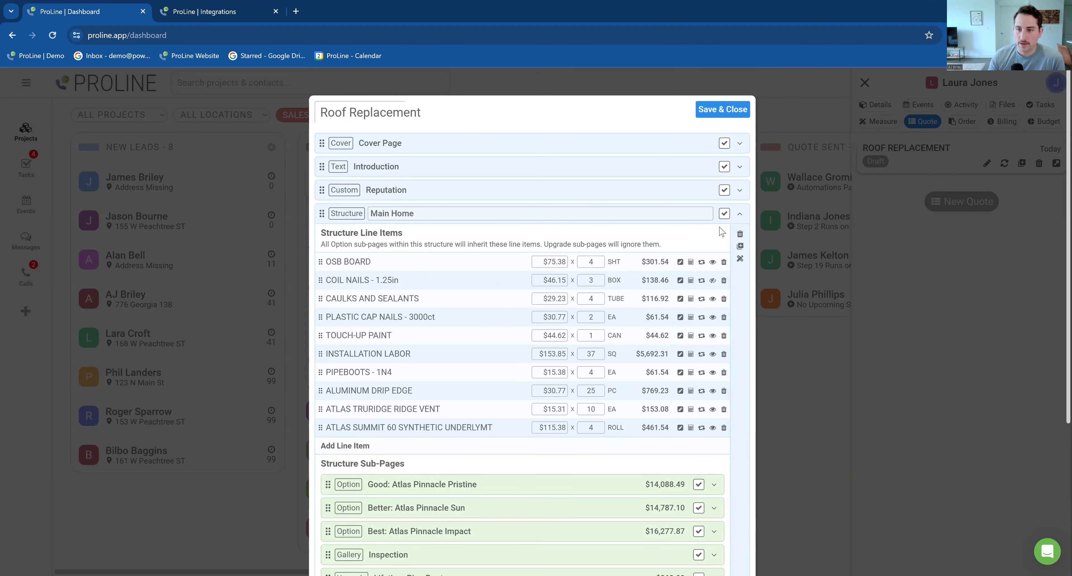
Step: Move ATLAS PRO-CUT H&R W/SCOTCHGARD from the Good option into Main Home's structure line items, and put it back in the option
{"action": "left_click", "coordinate": [740, 215]}
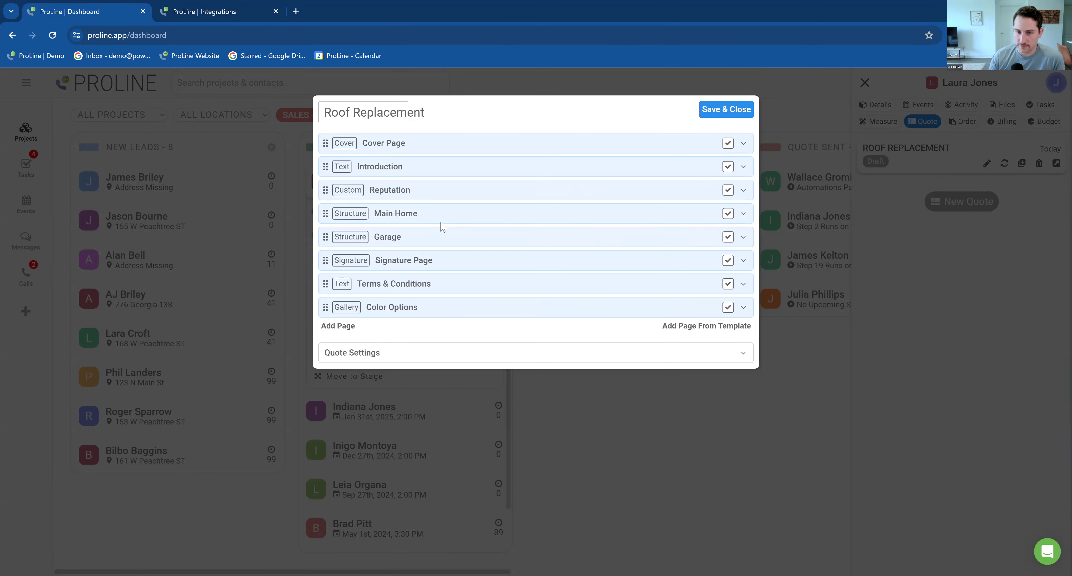
{"action": "left_click", "coordinate": [743, 214]}
{"action": "scroll", "coordinate": [520, 346], "scroll_direction": "down", "scroll_amount": 3}
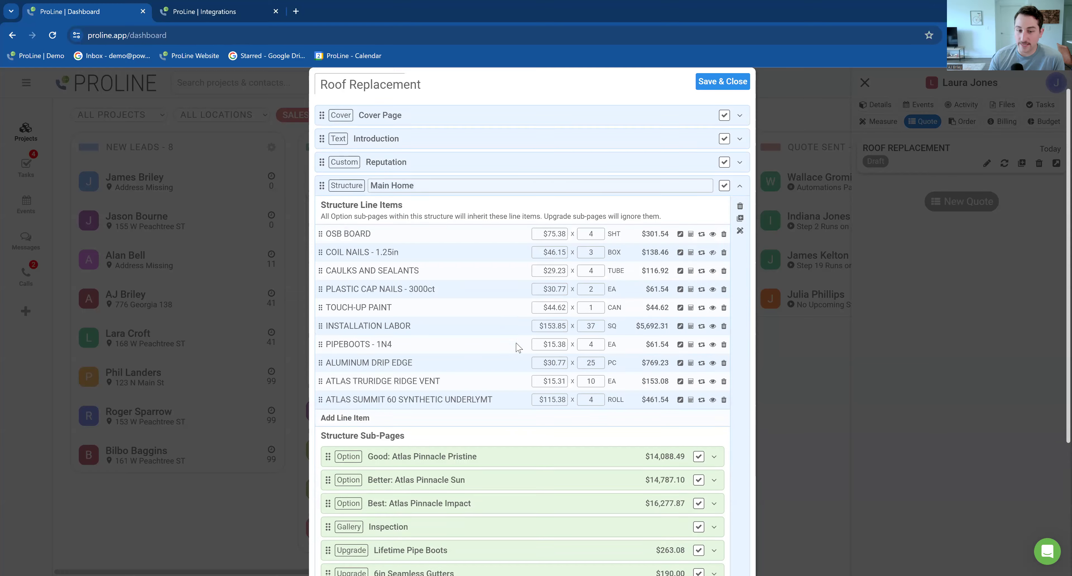
{"action": "left_click", "coordinate": [714, 375]}
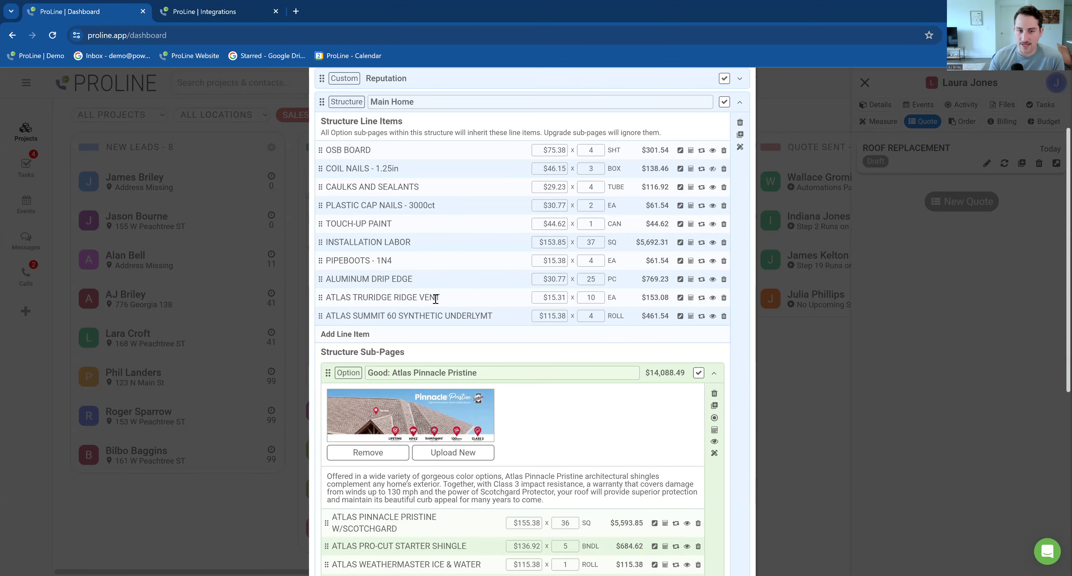
{"action": "scroll", "coordinate": [463, 440], "scroll_direction": "down", "scroll_amount": 2}
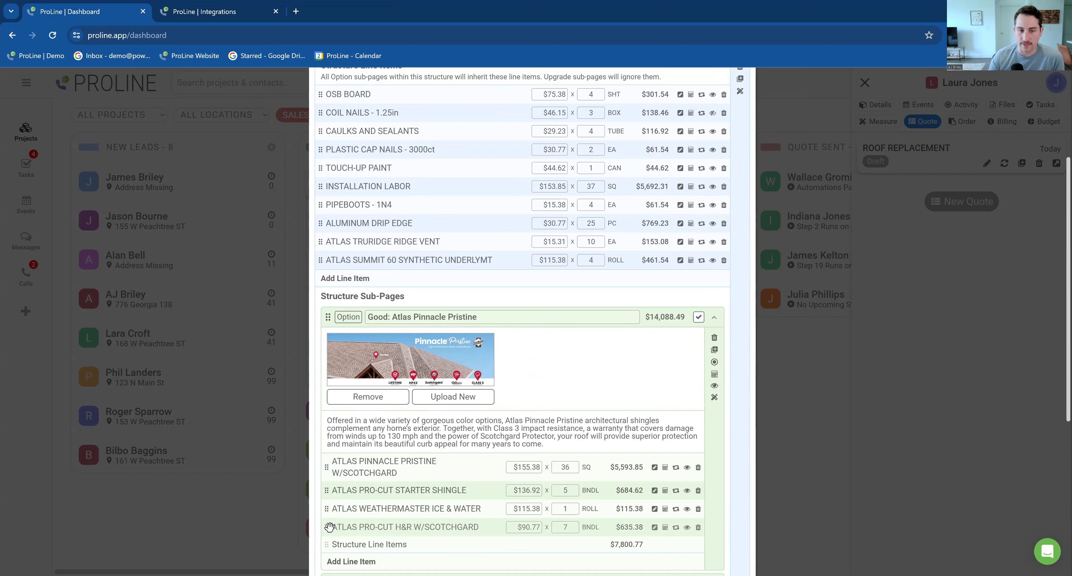
{"action": "left_click_drag", "start_coordinate": [329, 527], "coordinate": [325, 284]}
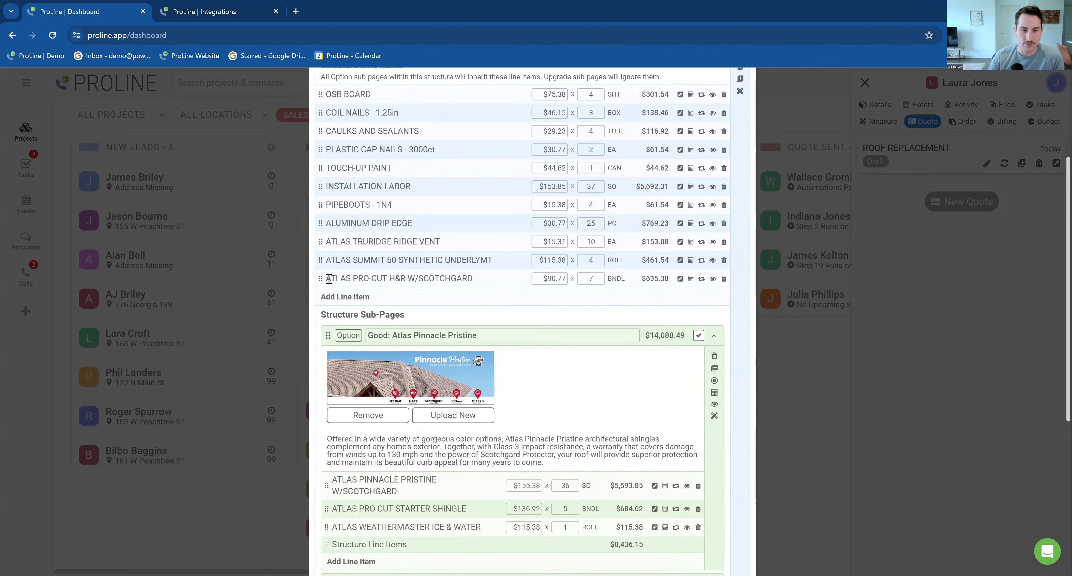
{"action": "left_click_drag", "start_coordinate": [328, 531], "coordinate": [329, 533]}
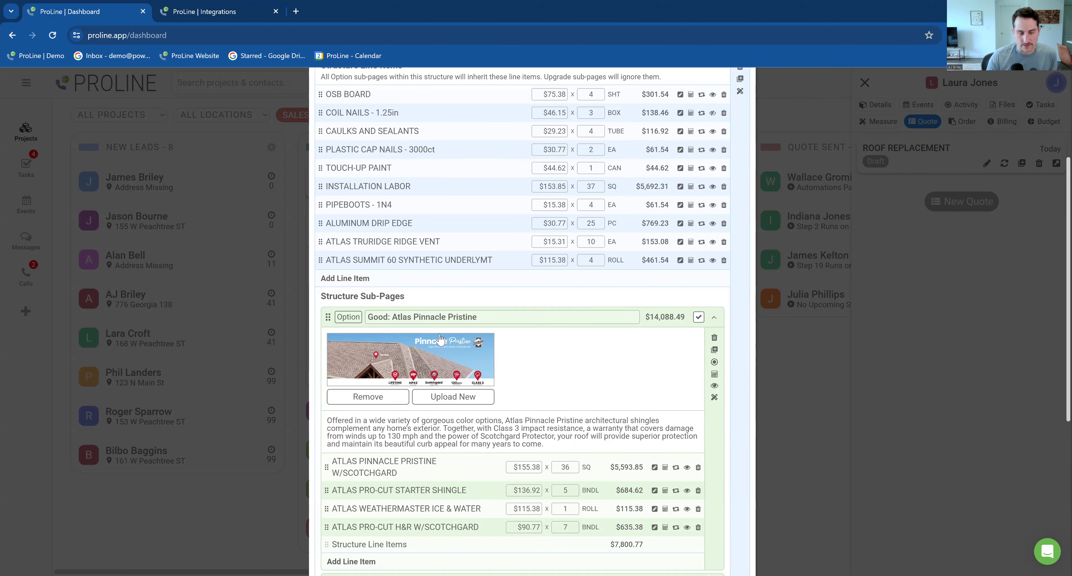
Step: Collapse the Main Home structure, and save and close the Roof Replacement quote
{"action": "scroll", "coordinate": [440, 340], "scroll_direction": "up", "scroll_amount": 5}
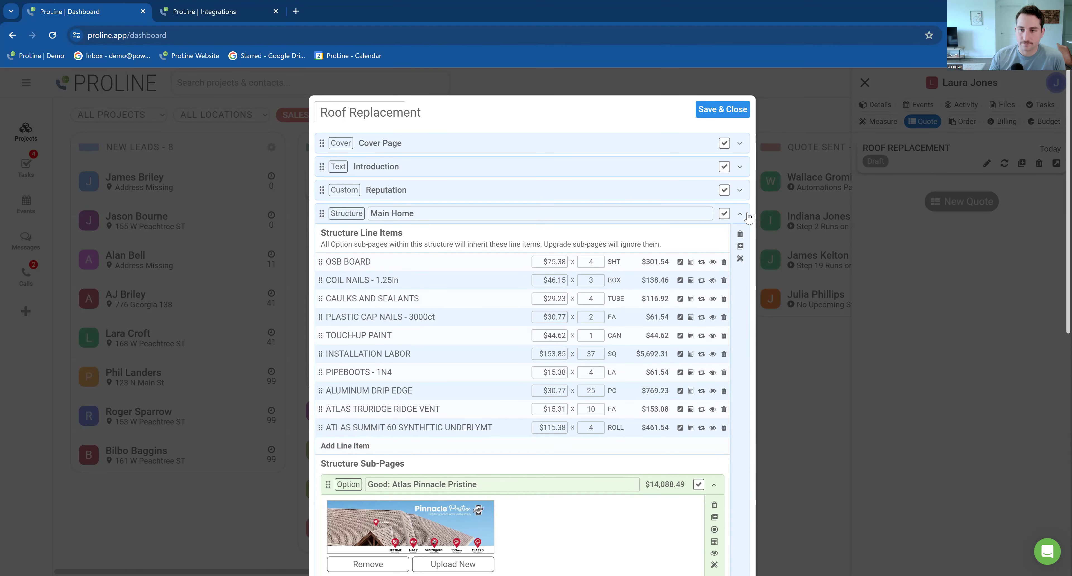
{"action": "left_click", "coordinate": [739, 214]}
{"action": "left_click", "coordinate": [726, 111]}
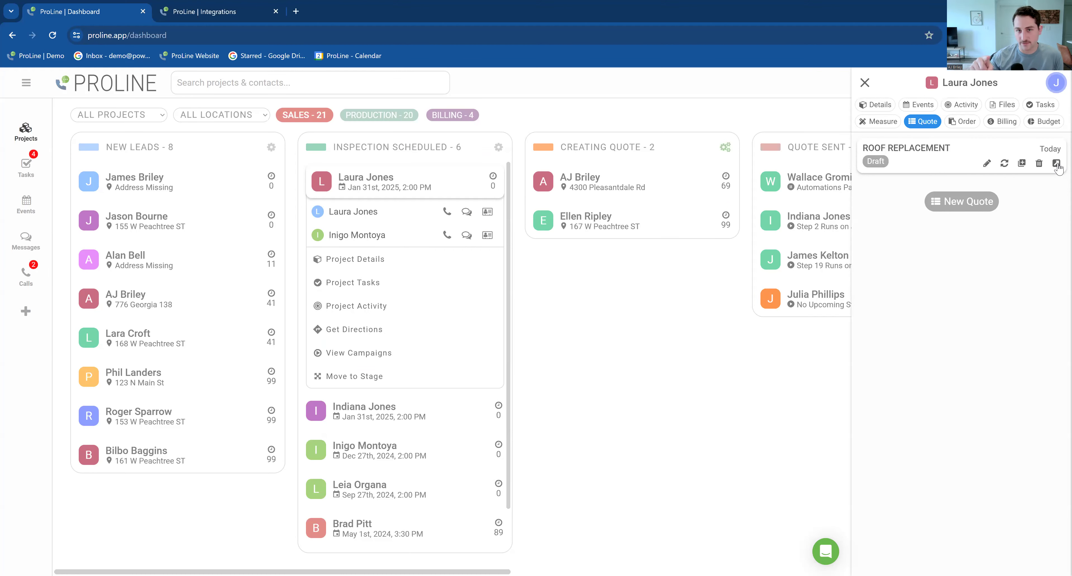
Step: Open the Roof Replacement quote as a document preview and view its cover page
{"action": "left_click", "coordinate": [1057, 165]}
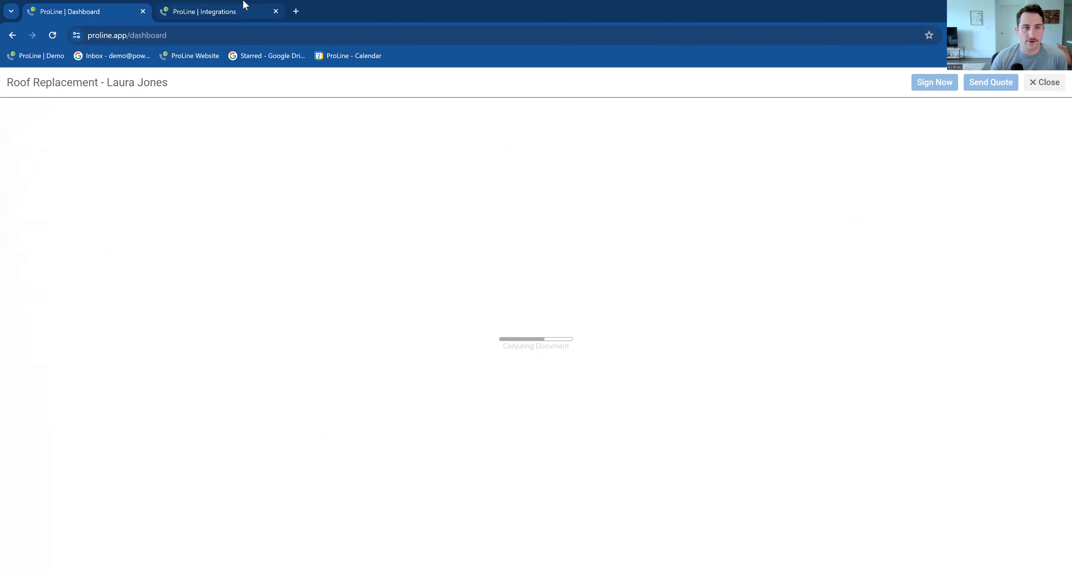
{"action": "mouse_move", "coordinate": [245, 5]}
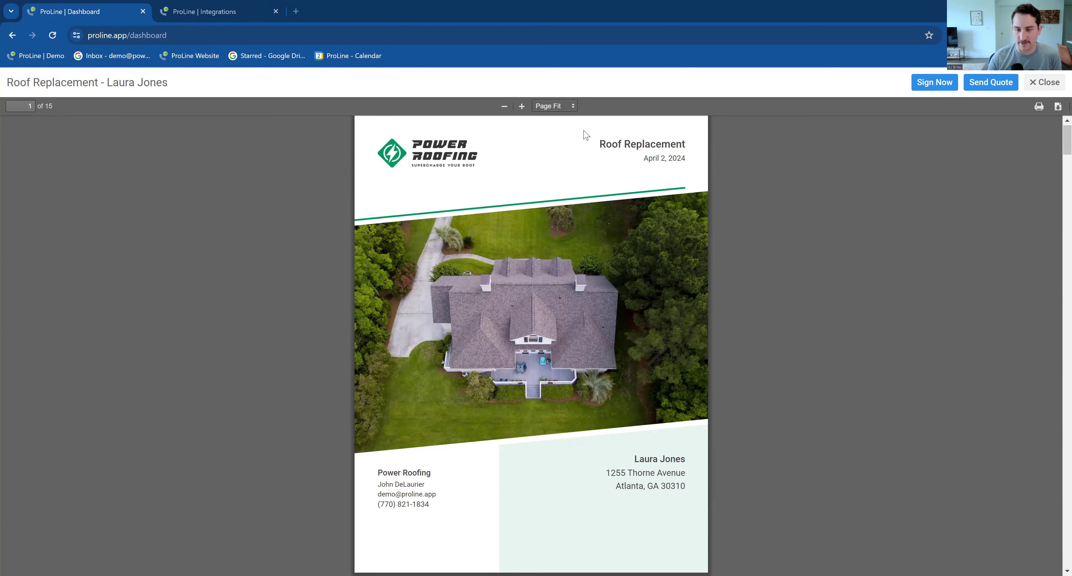
{"action": "scroll", "coordinate": [724, 213], "scroll_direction": "up", "scroll_amount": 1}
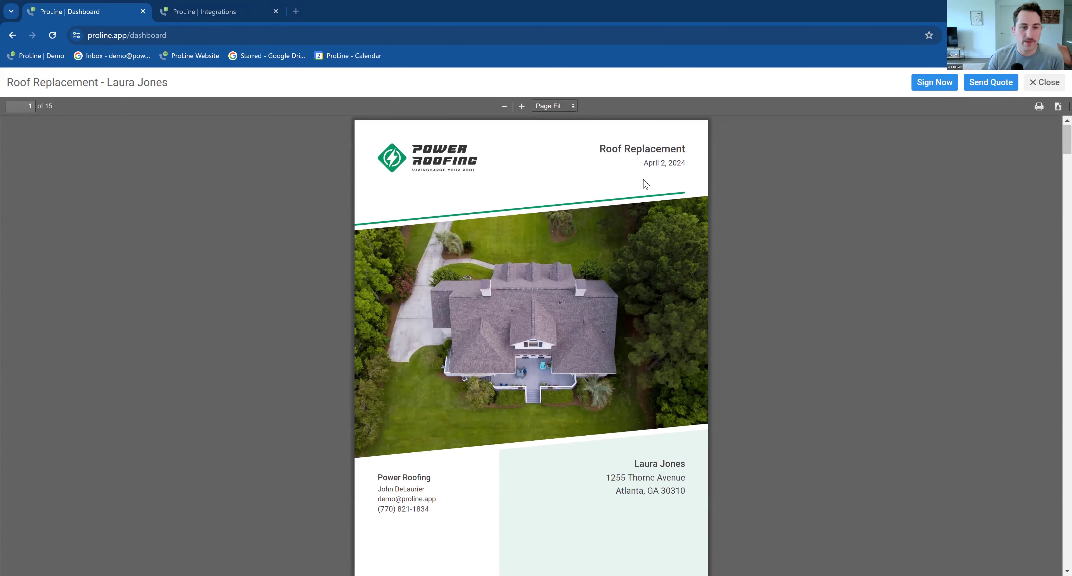
Step: Look through the quote preview's opening pages and the first structure's option pages, starting with Good: Atlas Pinnacle Pristine
{"action": "scroll", "coordinate": [1055, 198], "scroll_direction": "down", "scroll_amount": 4}
{"action": "scroll", "coordinate": [1055, 208], "scroll_direction": "down", "scroll_amount": 20}
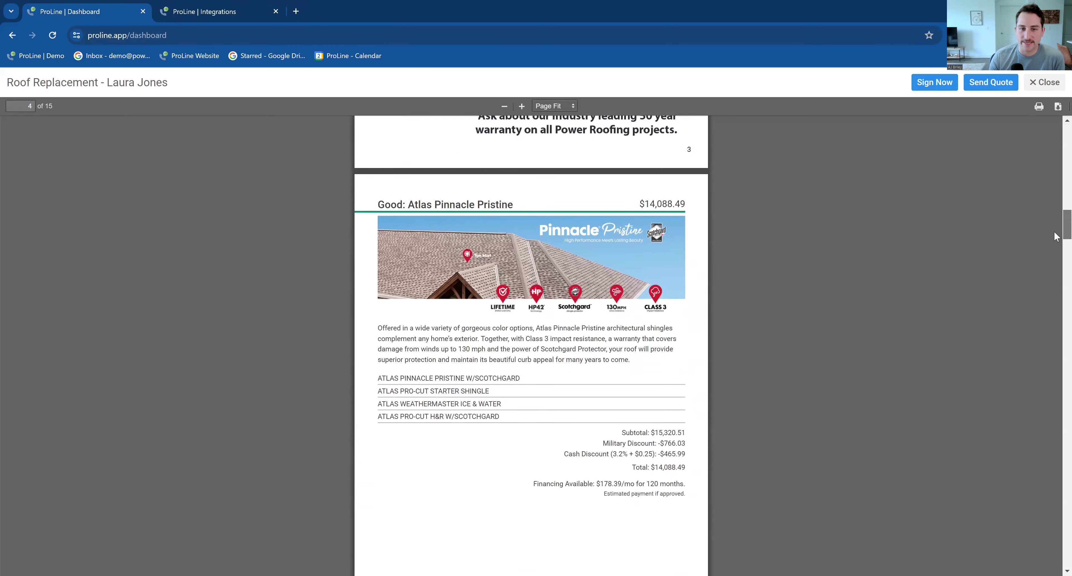
{"action": "scroll", "coordinate": [1055, 231], "scroll_direction": "up", "scroll_amount": 8}
{"action": "scroll", "coordinate": [1055, 225], "scroll_direction": "down", "scroll_amount": 5}
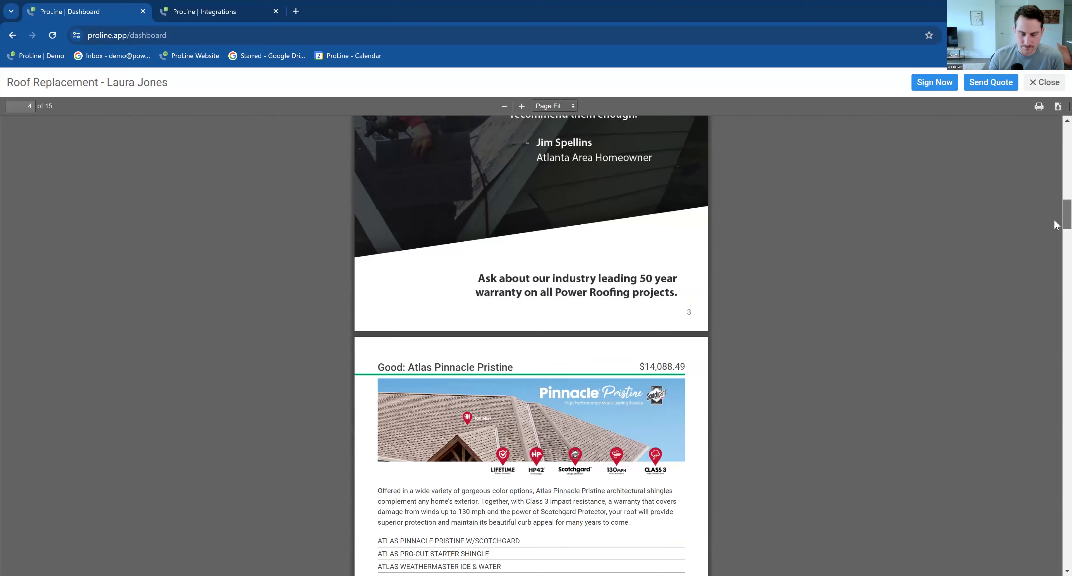
{"action": "scroll", "coordinate": [1055, 250], "scroll_direction": "down", "scroll_amount": 15}
{"action": "scroll", "coordinate": [1055, 276], "scroll_direction": "down", "scroll_amount": 12}
{"action": "scroll", "coordinate": [1055, 258], "scroll_direction": "up", "scroll_amount": 17}
{"action": "scroll", "coordinate": [1055, 229], "scroll_direction": "up", "scroll_amount": 12}
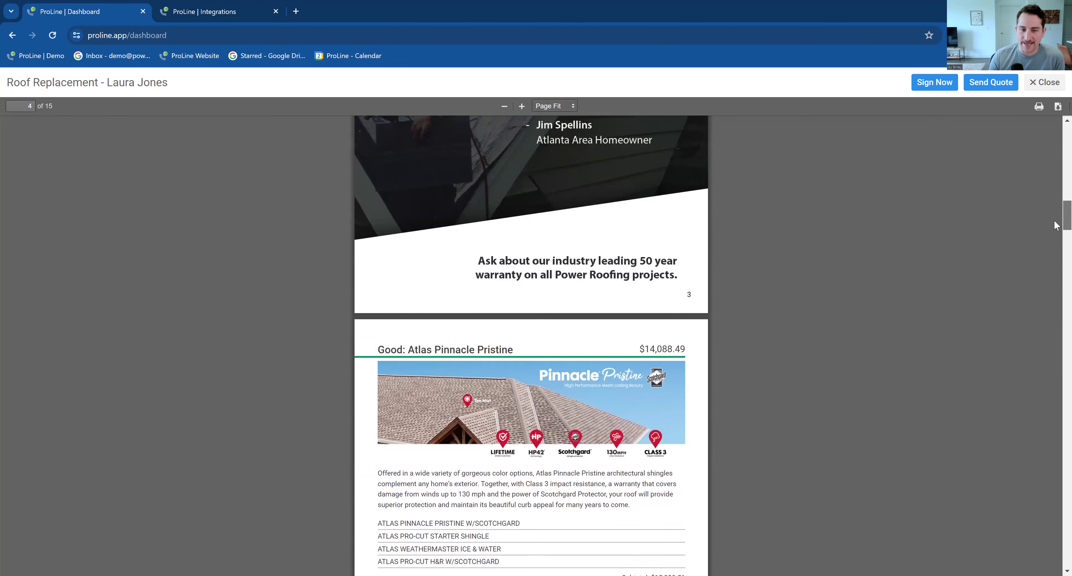
Step: Review the second structure's option pages, the Inspection page and the terms in the quote preview
{"action": "scroll", "coordinate": [1054, 249], "scroll_direction": "down", "scroll_amount": 20}
{"action": "scroll", "coordinate": [1055, 302], "scroll_direction": "down", "scroll_amount": 20}
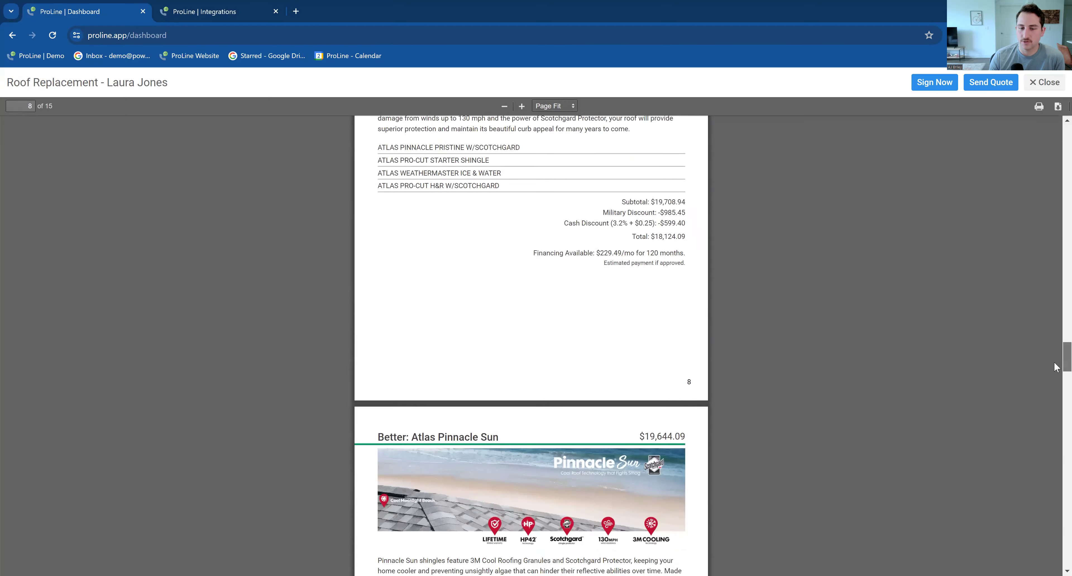
{"action": "scroll", "coordinate": [1054, 396], "scroll_direction": "down", "scroll_amount": 14}
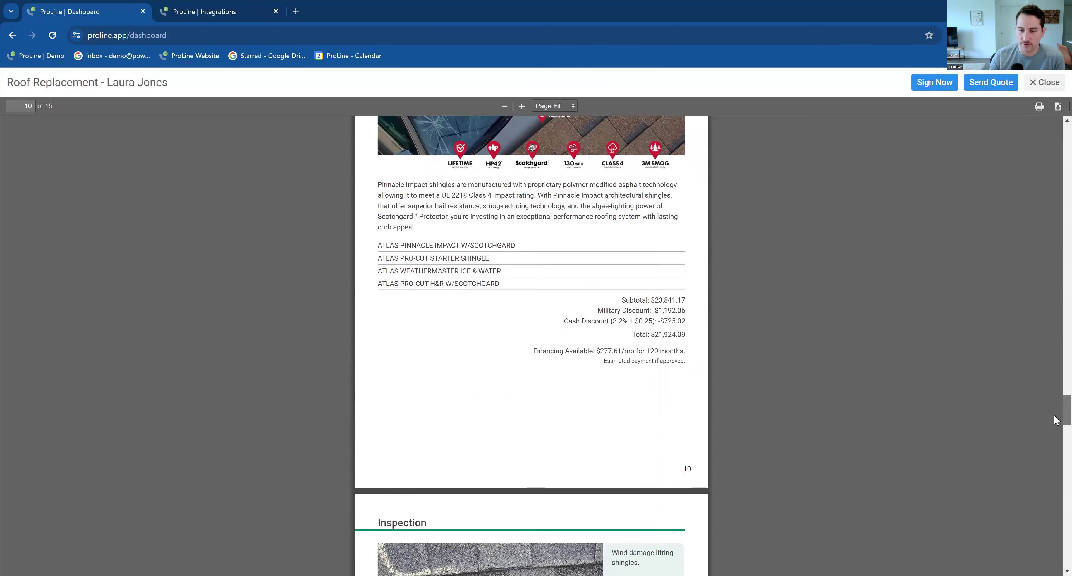
{"action": "scroll", "coordinate": [1055, 416], "scroll_direction": "up", "scroll_amount": 4}
{"action": "scroll", "coordinate": [1056, 416], "scroll_direction": "down", "scroll_amount": 20}
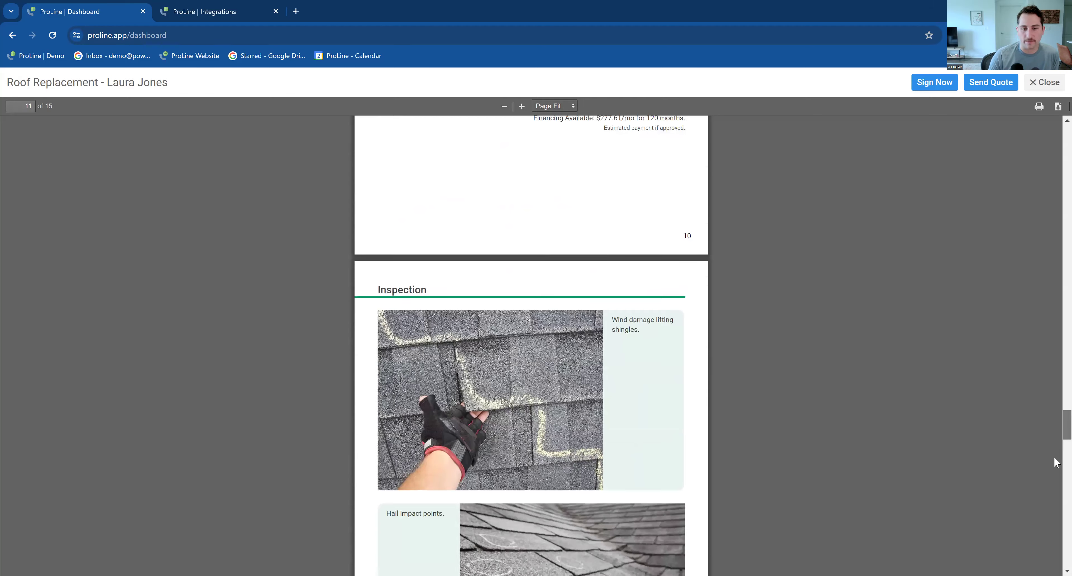
{"action": "scroll", "coordinate": [1055, 486], "scroll_direction": "down", "scroll_amount": 14}
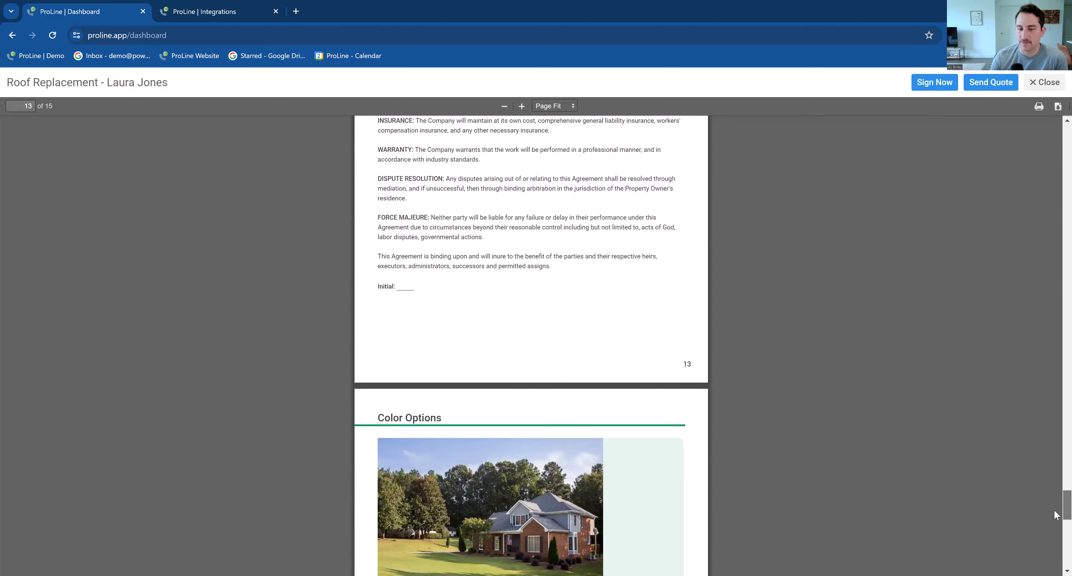
Step: Go back through the preview to the first structure's Good: Atlas Pinnacle Pristine page and examine its line items and pricing
{"action": "scroll", "coordinate": [1055, 420], "scroll_direction": "up", "scroll_amount": 20}
{"action": "scroll", "coordinate": [1054, 415], "scroll_direction": "up", "scroll_amount": 20}
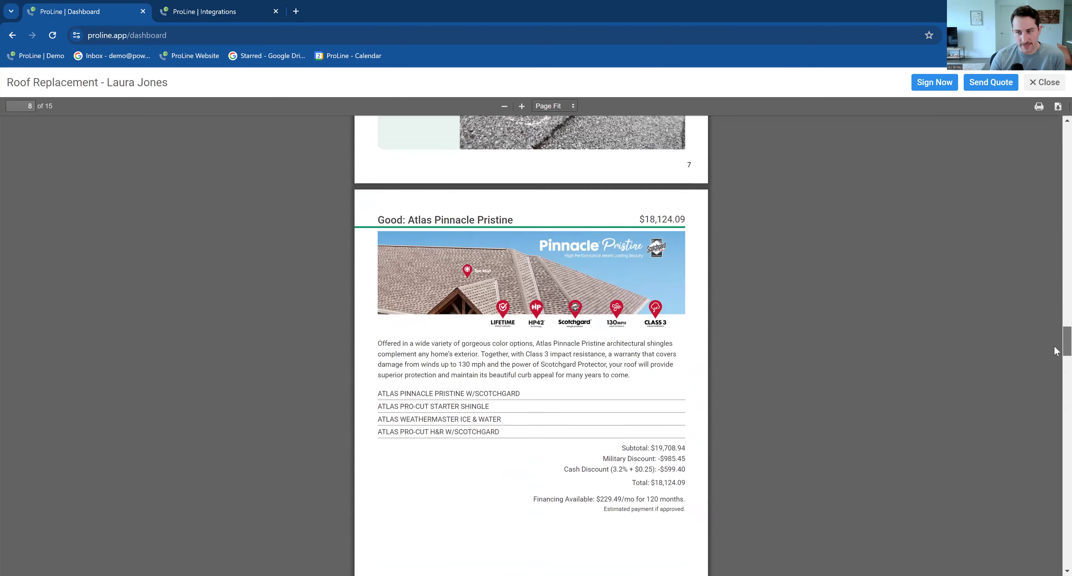
{"action": "scroll", "coordinate": [1056, 347], "scroll_direction": "up", "scroll_amount": 20}
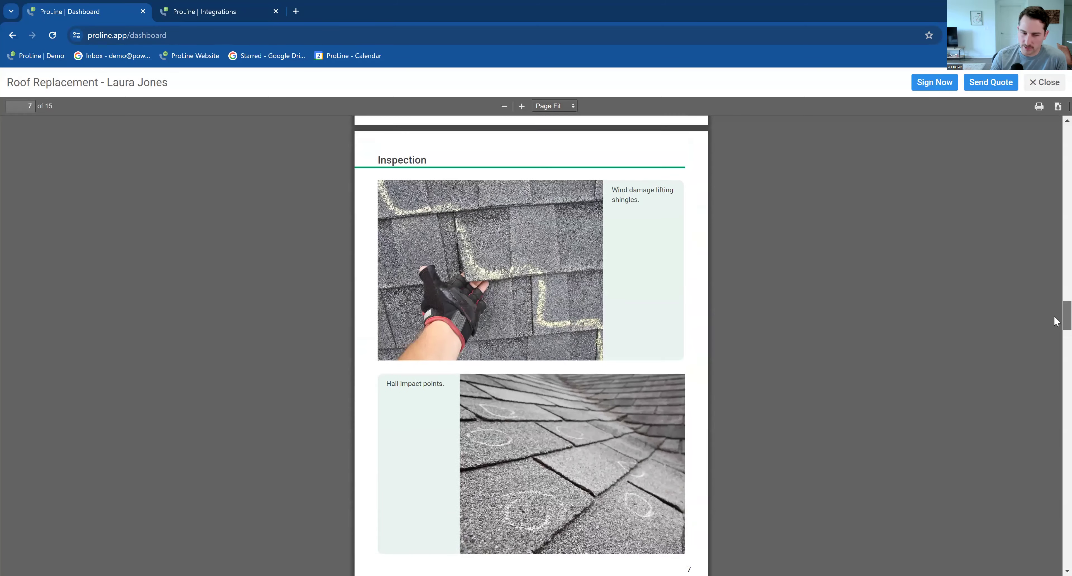
{"action": "scroll", "coordinate": [1055, 285], "scroll_direction": "up", "scroll_amount": 16}
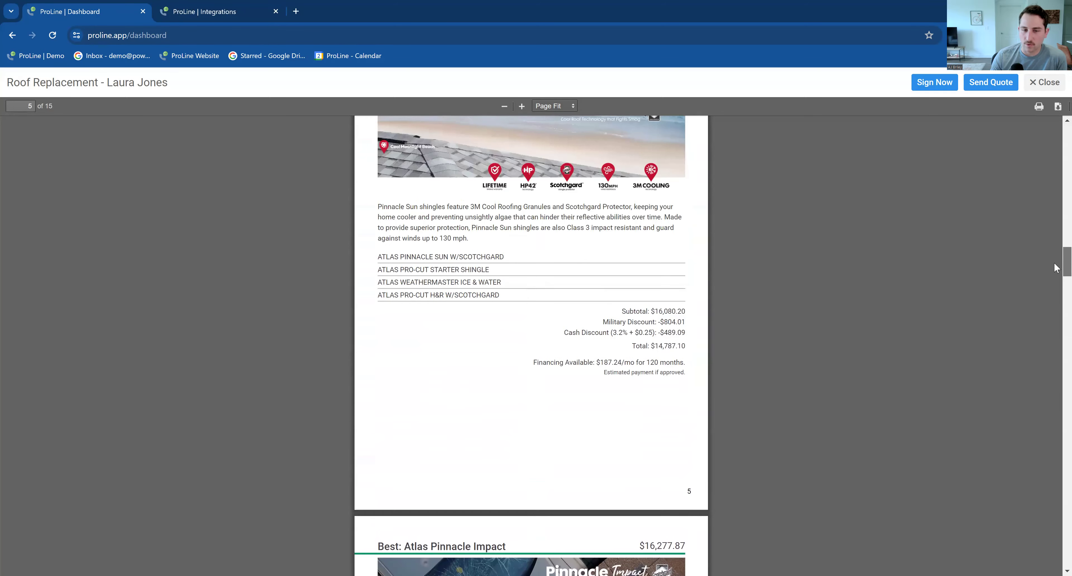
{"action": "scroll", "coordinate": [1055, 225], "scroll_direction": "up", "scroll_amount": 6}
{"action": "scroll", "coordinate": [1055, 225], "scroll_direction": "down", "scroll_amount": 3}
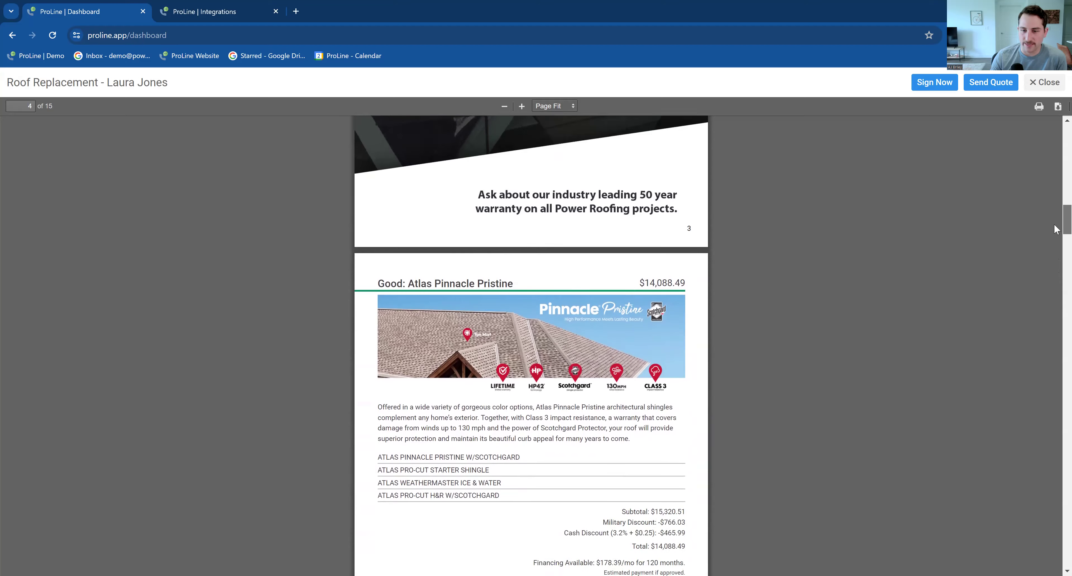
{"action": "scroll", "coordinate": [499, 316], "scroll_direction": "up", "scroll_amount": 3}
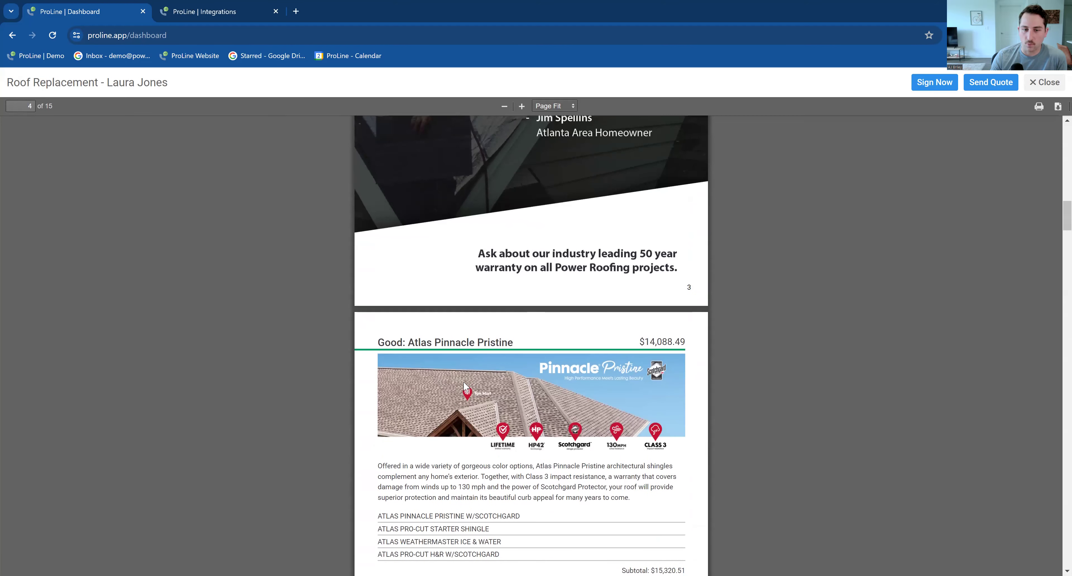
{"action": "scroll", "coordinate": [615, 294], "scroll_direction": "down", "scroll_amount": 4}
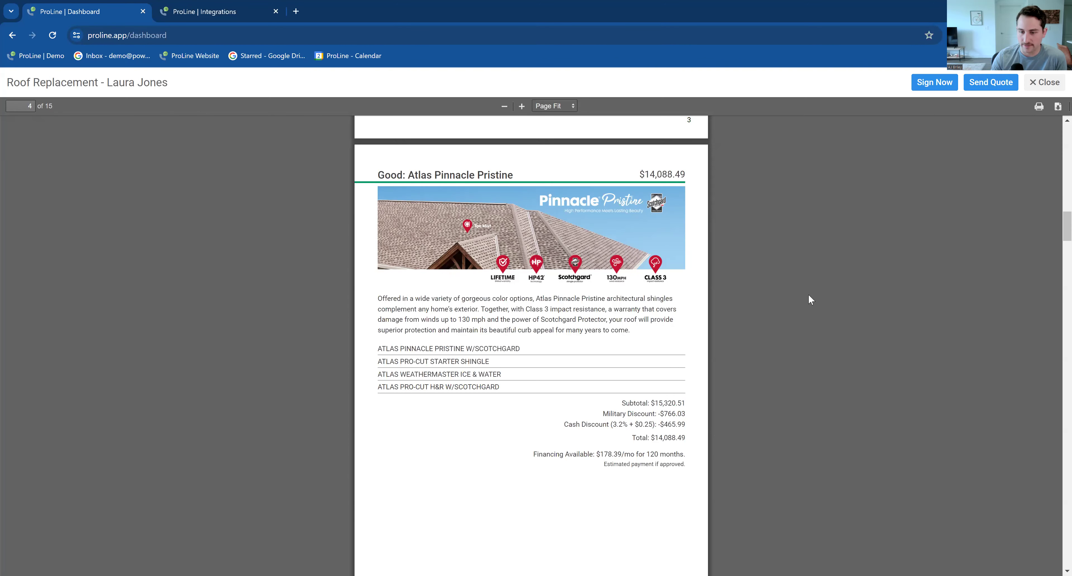
{"action": "scroll", "coordinate": [1057, 246], "scroll_direction": "up", "scroll_amount": 5}
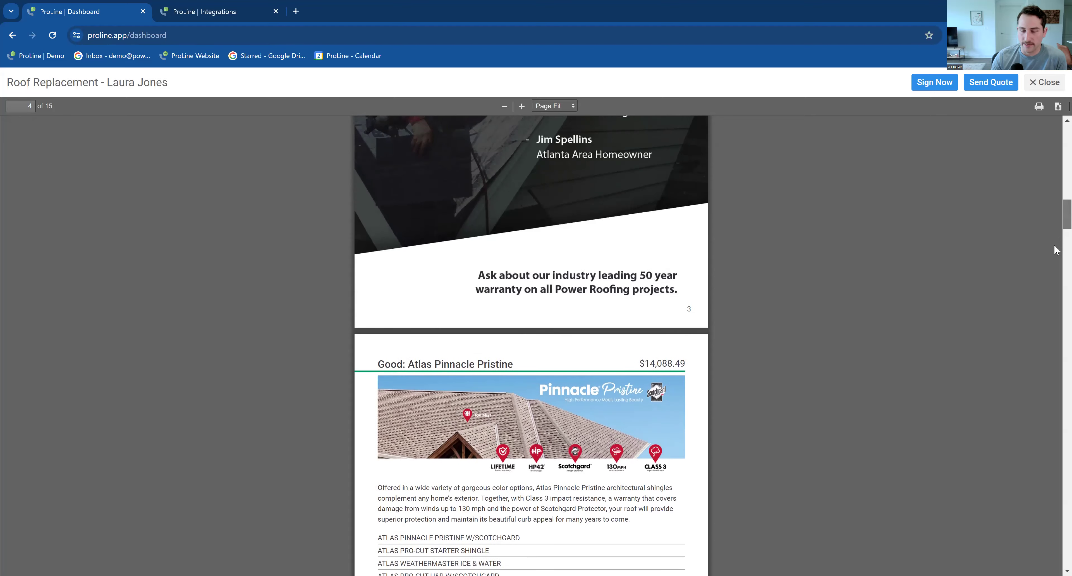
Step: Examine the second structure's Good, Better and Best option pages and the Inspection page that follows them
{"action": "scroll", "coordinate": [1056, 250], "scroll_direction": "down", "scroll_amount": 20}
{"action": "left_click_drag", "start_coordinate": [1055, 307], "coordinate": [1054, 334]}
{"action": "scroll", "coordinate": [1055, 346], "scroll_direction": "down", "scroll_amount": 6}
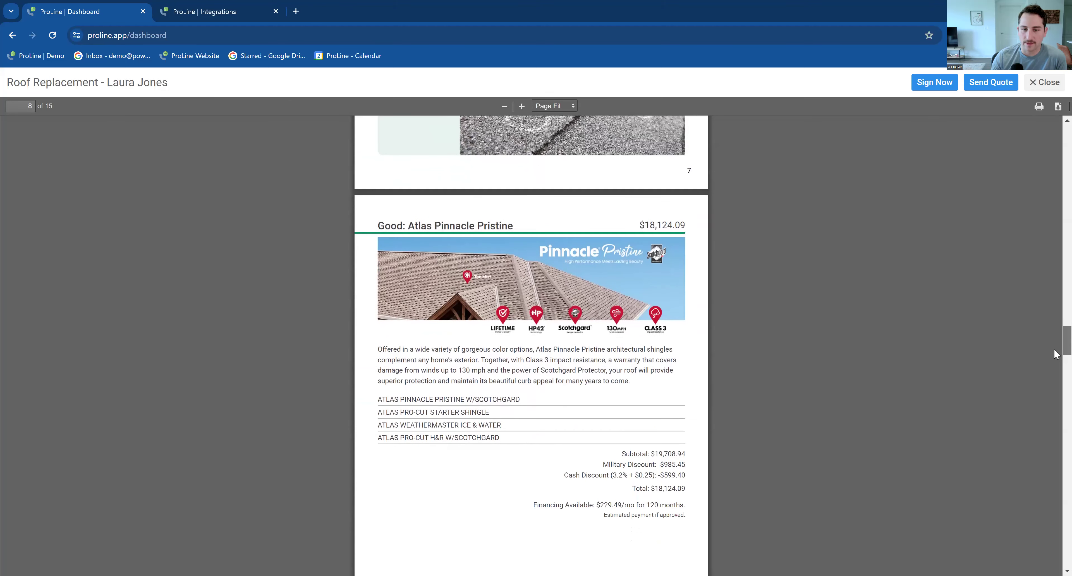
{"action": "scroll", "coordinate": [1055, 374], "scroll_direction": "down", "scroll_amount": 13}
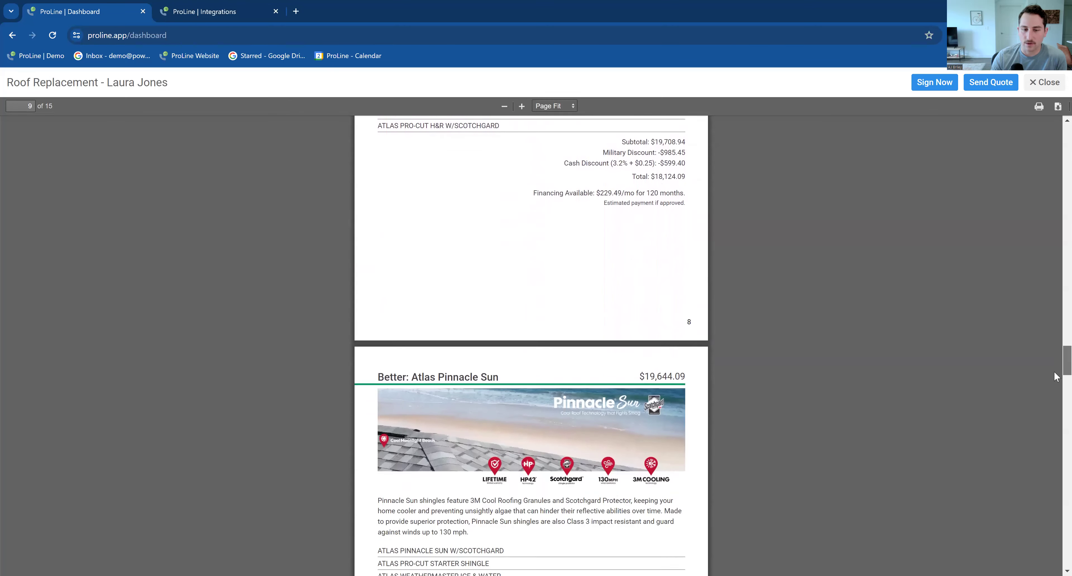
{"action": "scroll", "coordinate": [1055, 422], "scroll_direction": "up", "scroll_amount": 1}
{"action": "scroll", "coordinate": [1055, 437], "scroll_direction": "down", "scroll_amount": 11}
{"action": "scroll", "coordinate": [1055, 456], "scroll_direction": "up", "scroll_amount": 14}
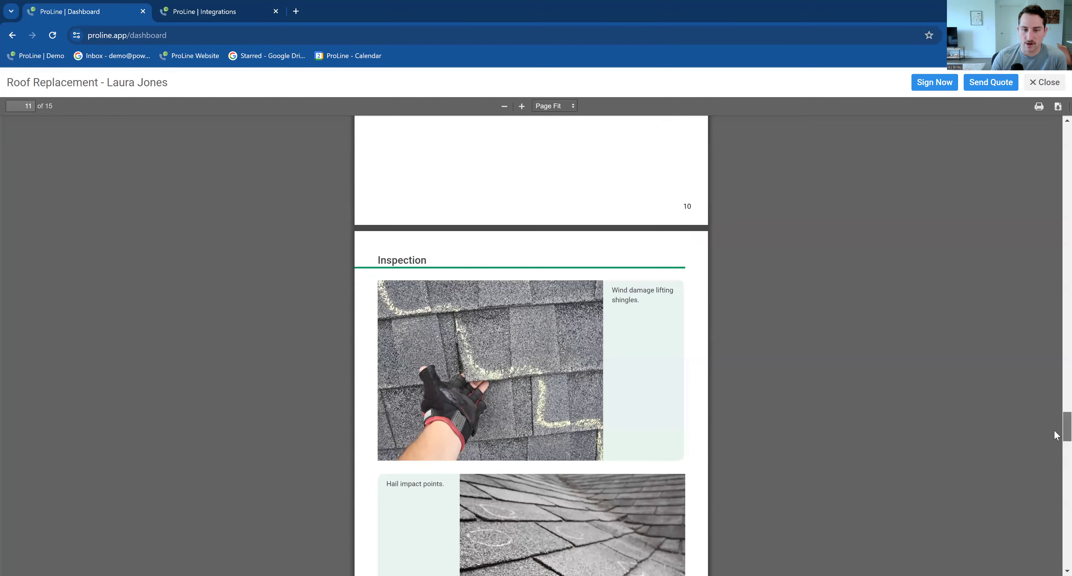
{"action": "scroll", "coordinate": [591, 288], "scroll_direction": "down", "scroll_amount": 15}
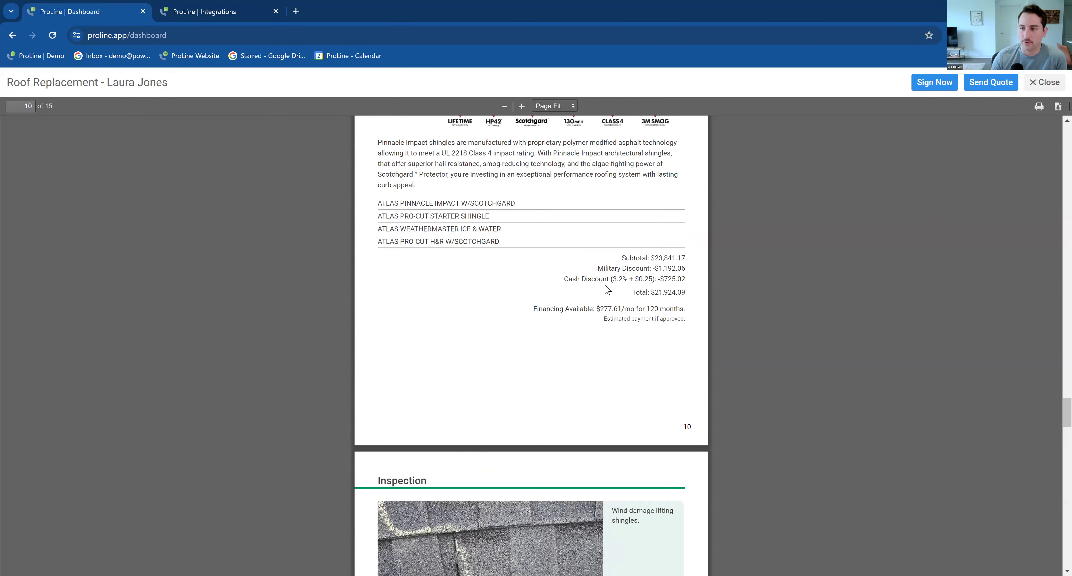
Step: View the Signature Page's options and upgrades per structure, and check the selection note beside Main Home
{"action": "scroll", "coordinate": [597, 266], "scroll_direction": "down", "scroll_amount": 3}
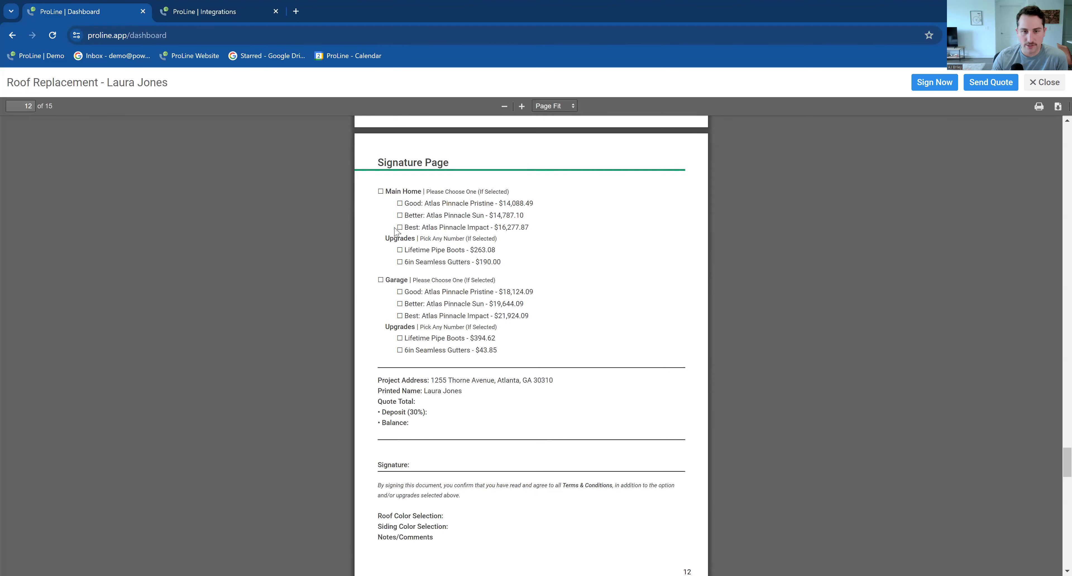
{"action": "left_click_drag", "start_coordinate": [509, 190], "coordinate": [436, 191]}
{"action": "left_click", "coordinate": [437, 191]}
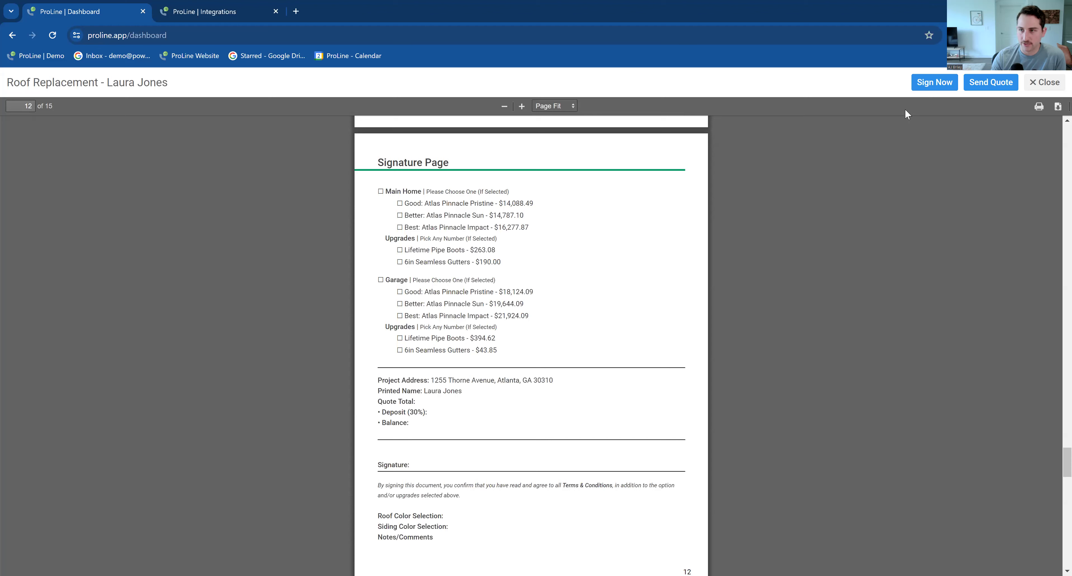
Step: Open the quote's signing form, toggle the Main Home structure, and leave Main Home included with Garage excluded
{"action": "left_click", "coordinate": [936, 83]}
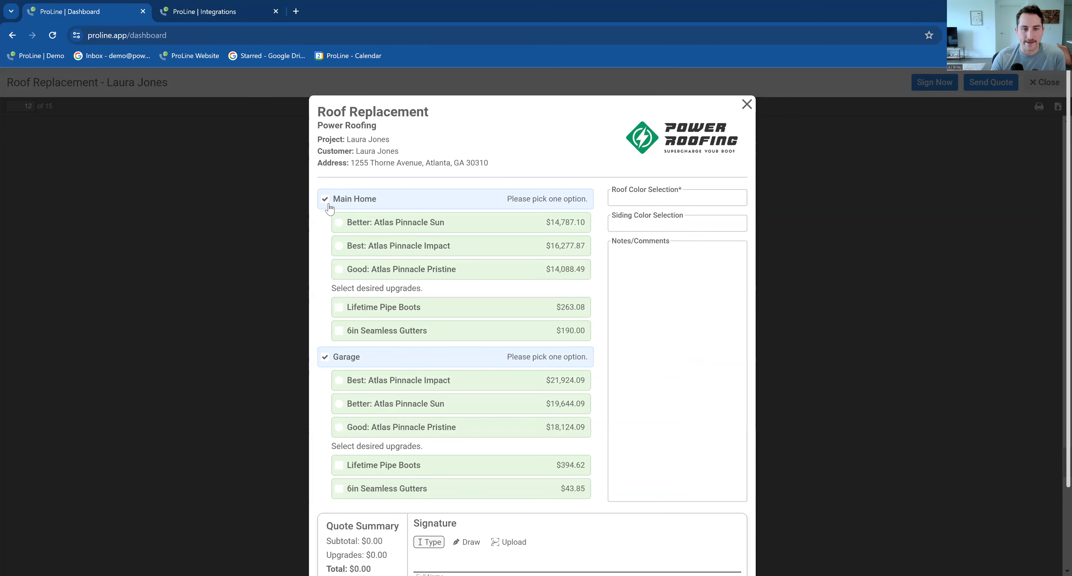
{"action": "scroll", "coordinate": [437, 239], "scroll_direction": "down", "scroll_amount": 1}
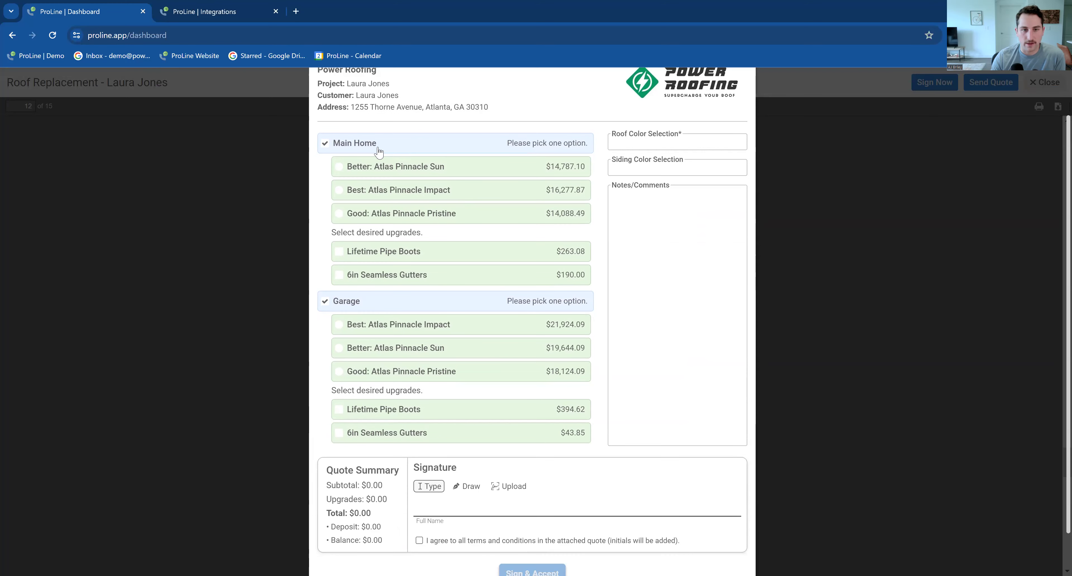
{"action": "left_click", "coordinate": [326, 148]}
{"action": "left_click", "coordinate": [350, 196]}
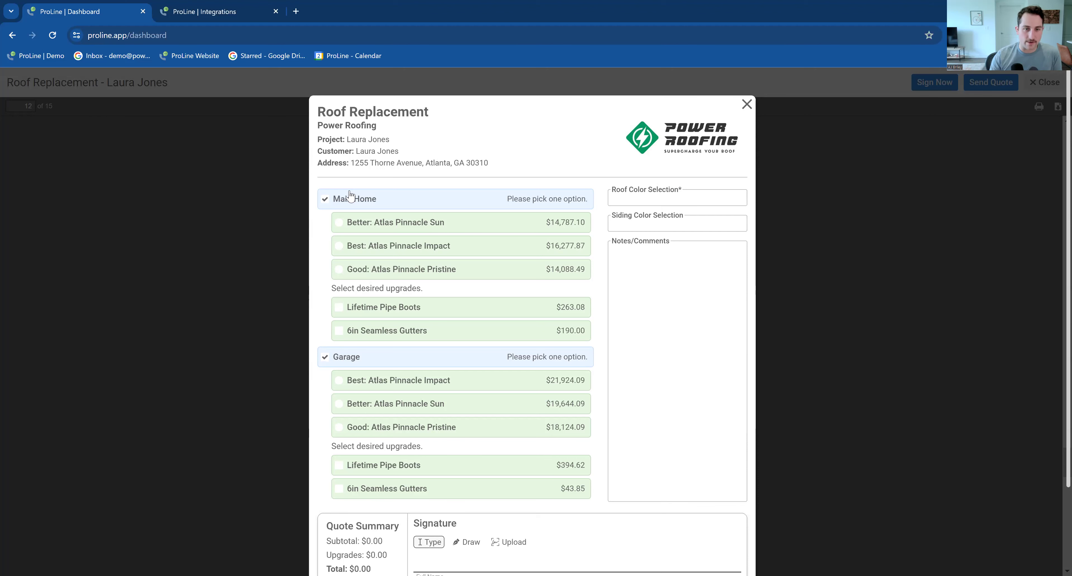
{"action": "left_click", "coordinate": [325, 199]}
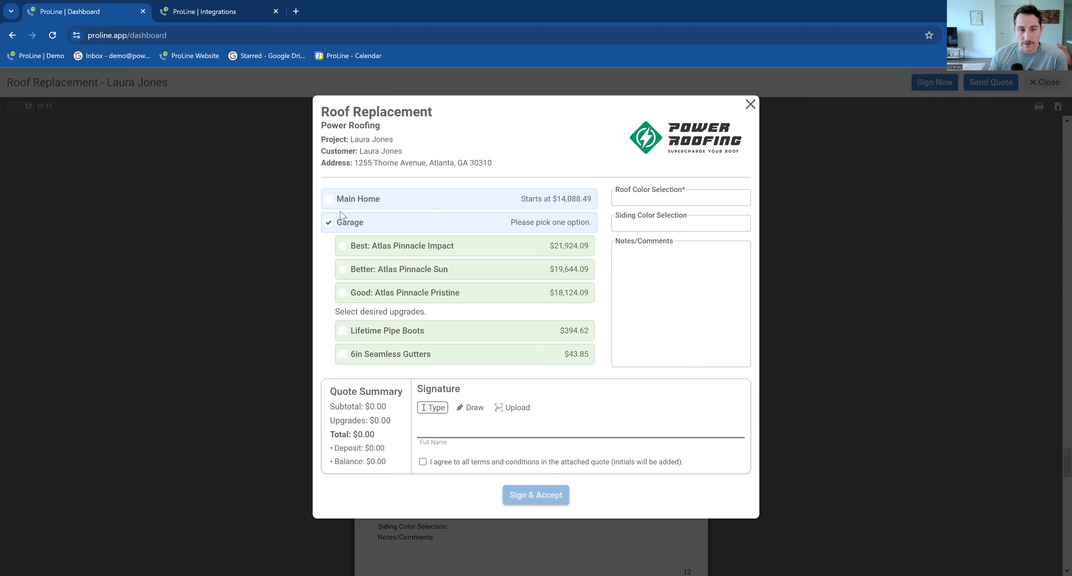
{"action": "left_click", "coordinate": [329, 199]}
{"action": "left_click", "coordinate": [327, 357]}
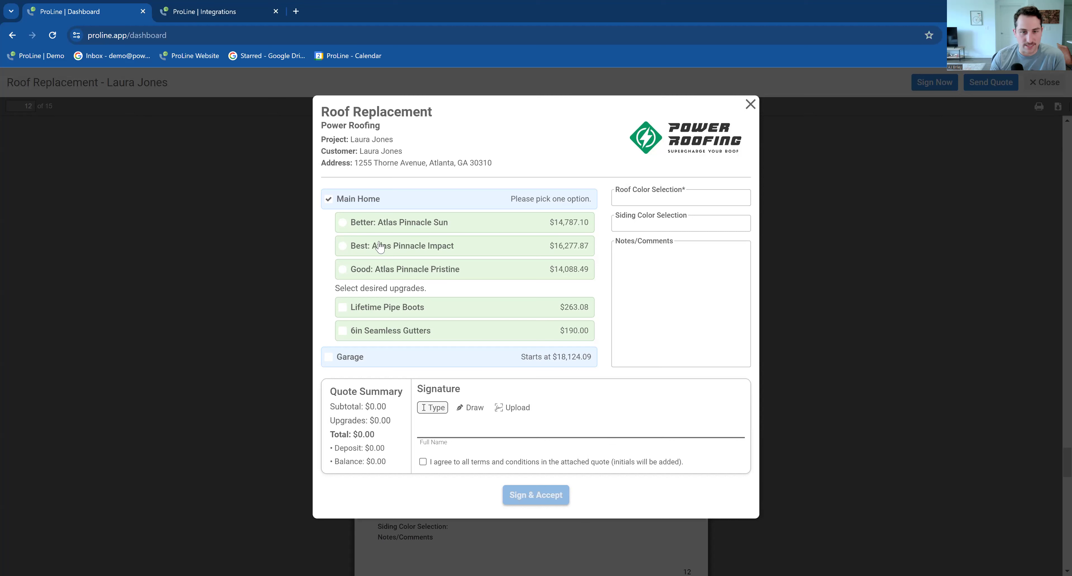
Step: Choose Better: Atlas Pinnacle Sun and the Lifetime Pipe Boots upgrade for Main Home in the signing form
{"action": "left_click", "coordinate": [329, 200]}
{"action": "left_click", "coordinate": [329, 202]}
{"action": "left_click", "coordinate": [346, 229]}
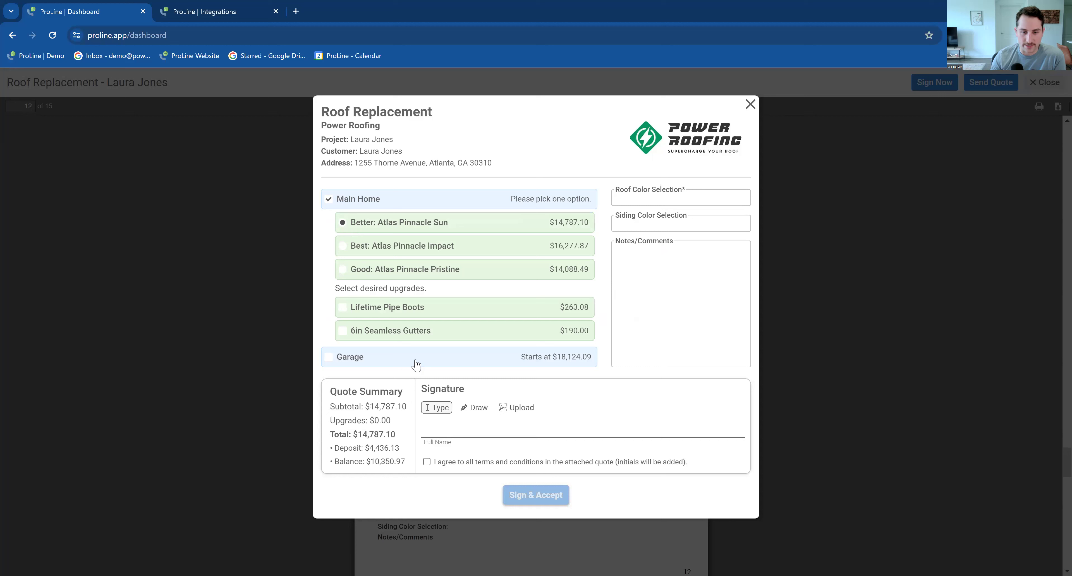
{"action": "left_click", "coordinate": [343, 308]}
Step: Include Garage with the Good: Atlas Pinnacle Pristine option in the signing form, and exclude the structure again
{"action": "left_click", "coordinate": [329, 357]}
{"action": "left_click", "coordinate": [360, 403]}
{"action": "left_click", "coordinate": [375, 433]}
{"action": "scroll", "coordinate": [368, 412], "scroll_direction": "down", "scroll_amount": 1}
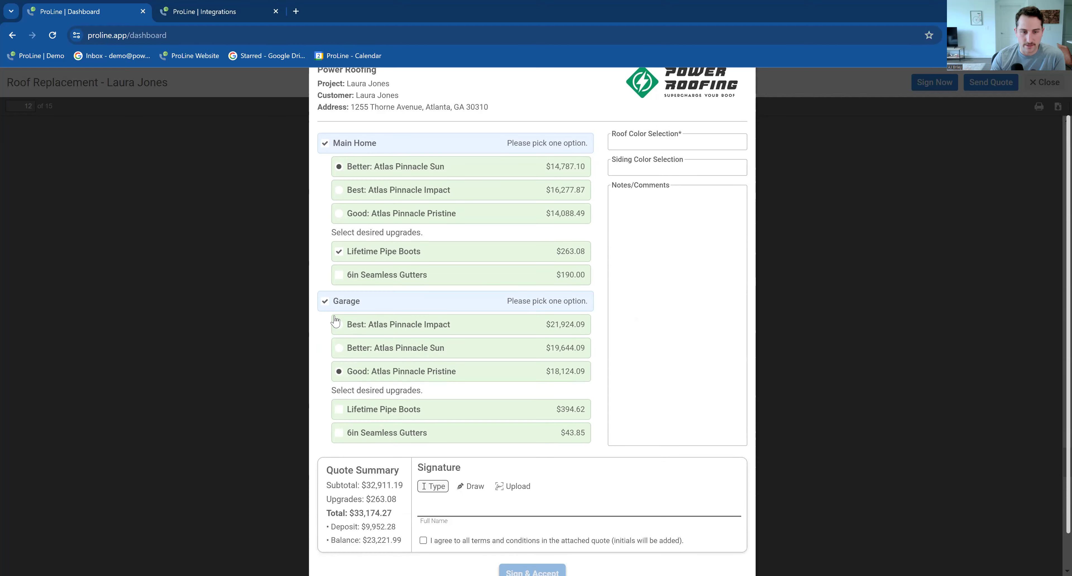
{"action": "left_click", "coordinate": [331, 303]}
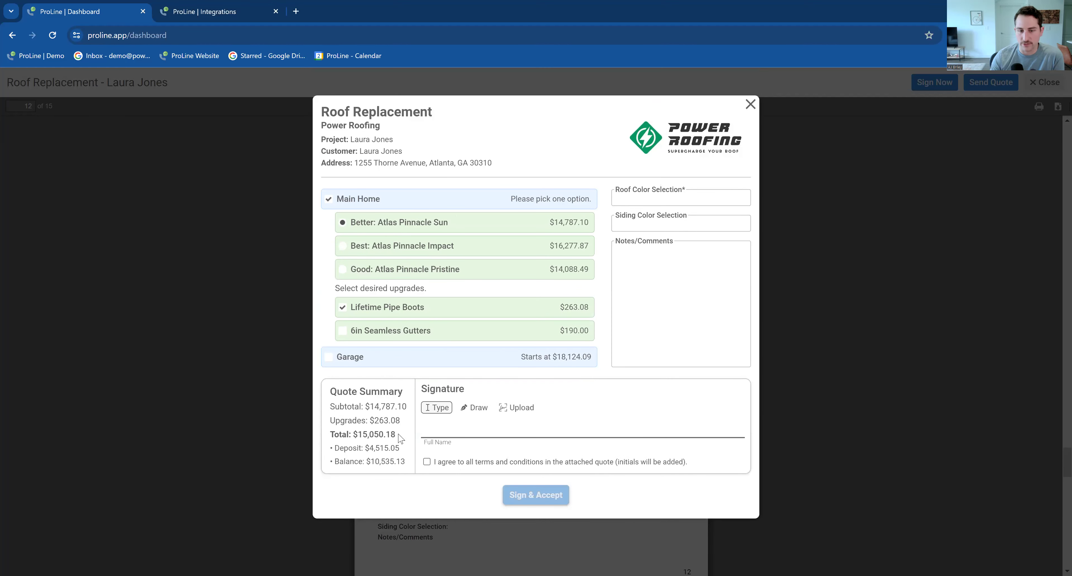
Step: Leave the signing form and quote preview without signing, and view the project's measurement report with its structures
{"action": "left_click", "coordinate": [1043, 90]}
{"action": "left_click", "coordinate": [1045, 85]}
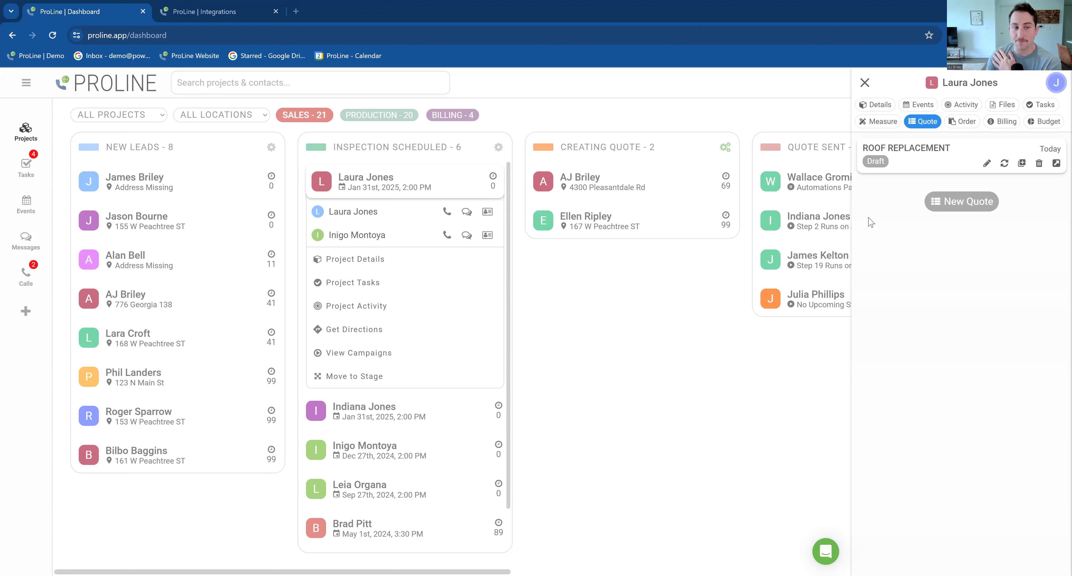
{"action": "left_click", "coordinate": [882, 122]}
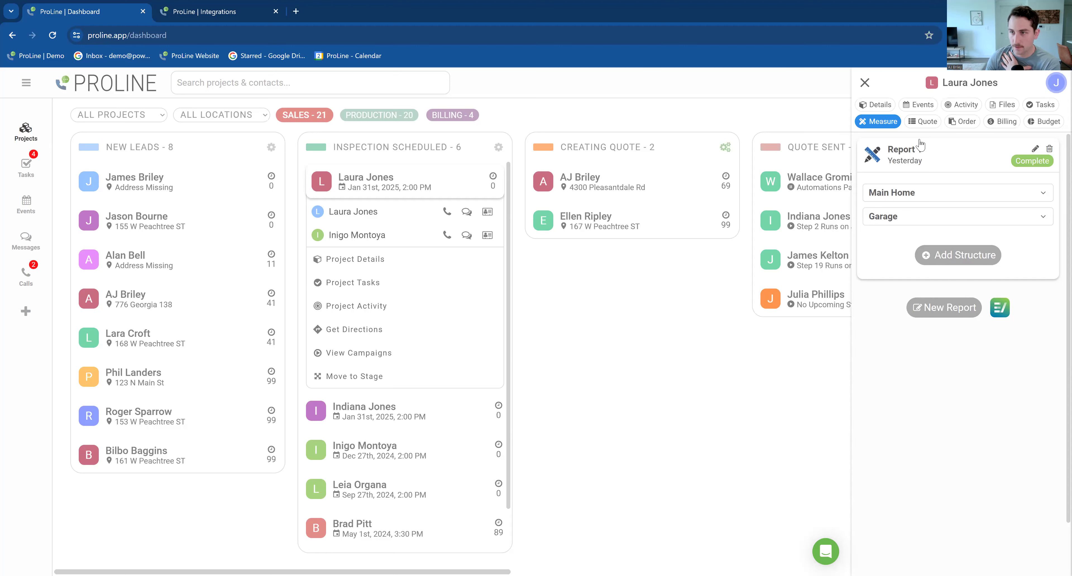
Step: Add a Structure page named Main for Report 1 | Main Home to the Roof Replacement quote and place it above Main Home
{"action": "left_click", "coordinate": [921, 123]}
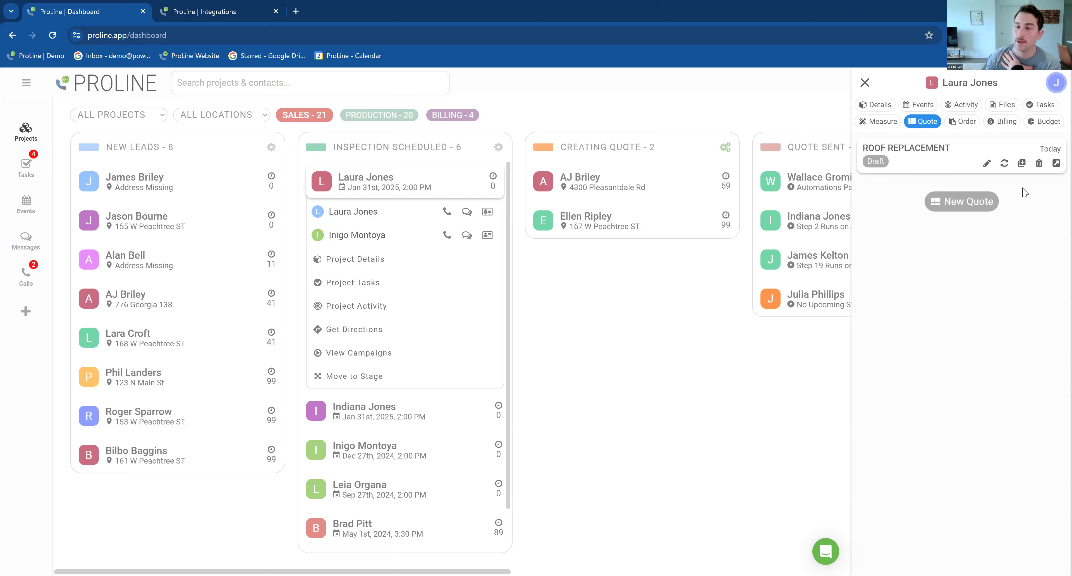
{"action": "left_click", "coordinate": [988, 165]}
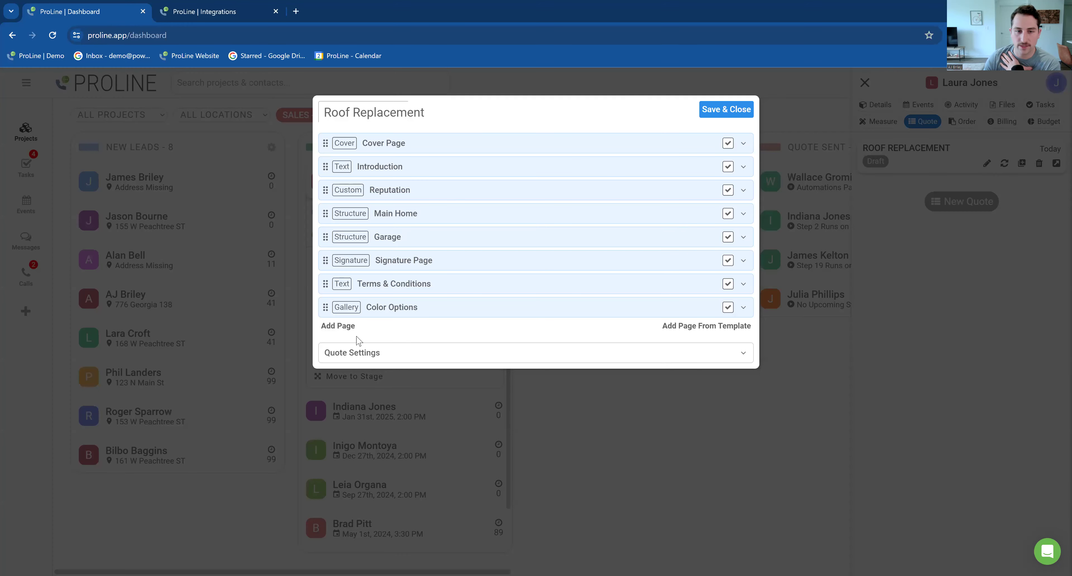
{"action": "left_click", "coordinate": [339, 333]}
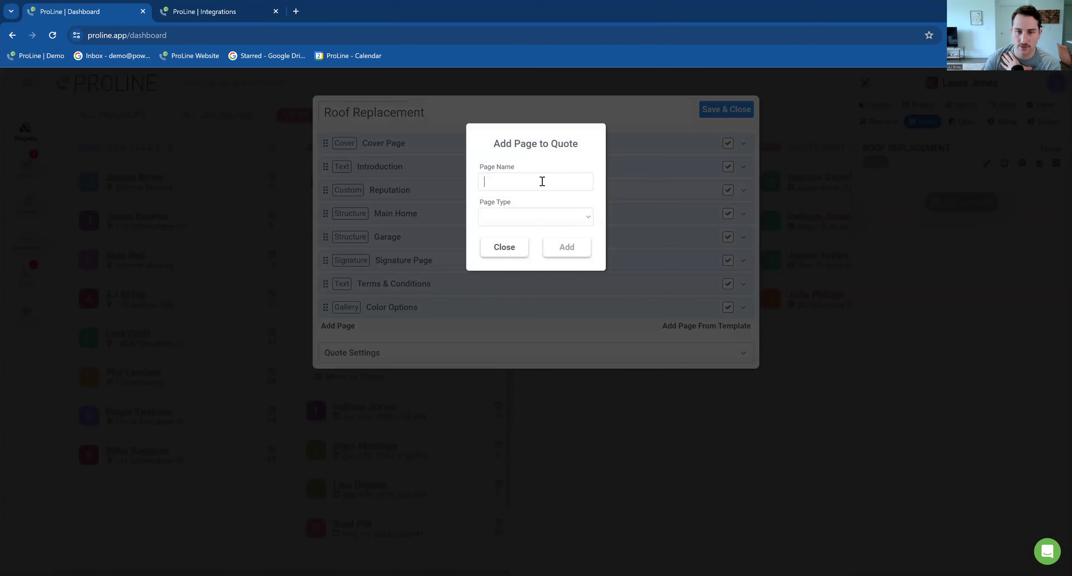
{"action": "type", "text": "Main"}
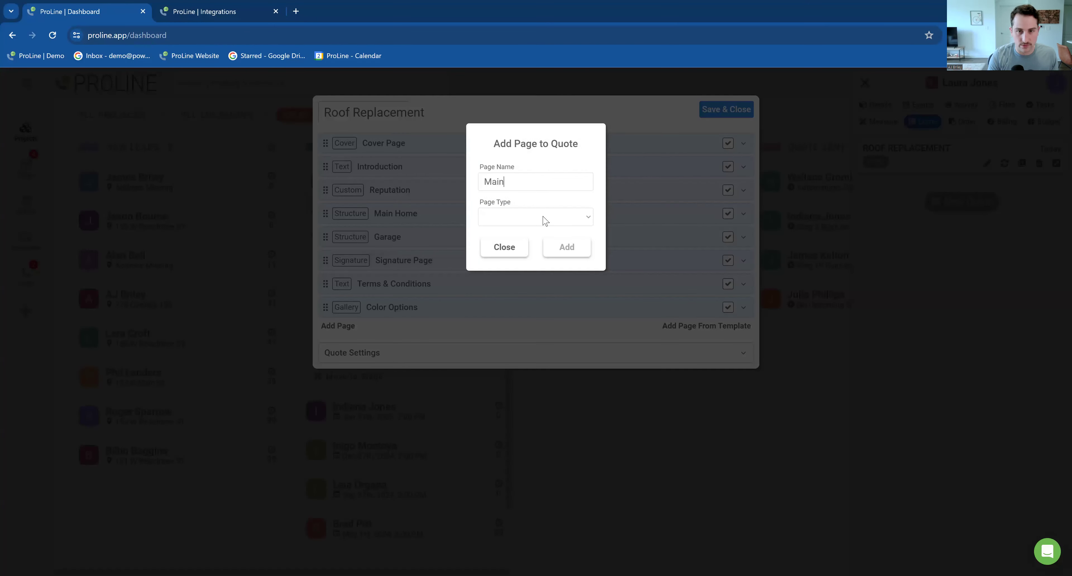
{"action": "left_click", "coordinate": [545, 221]}
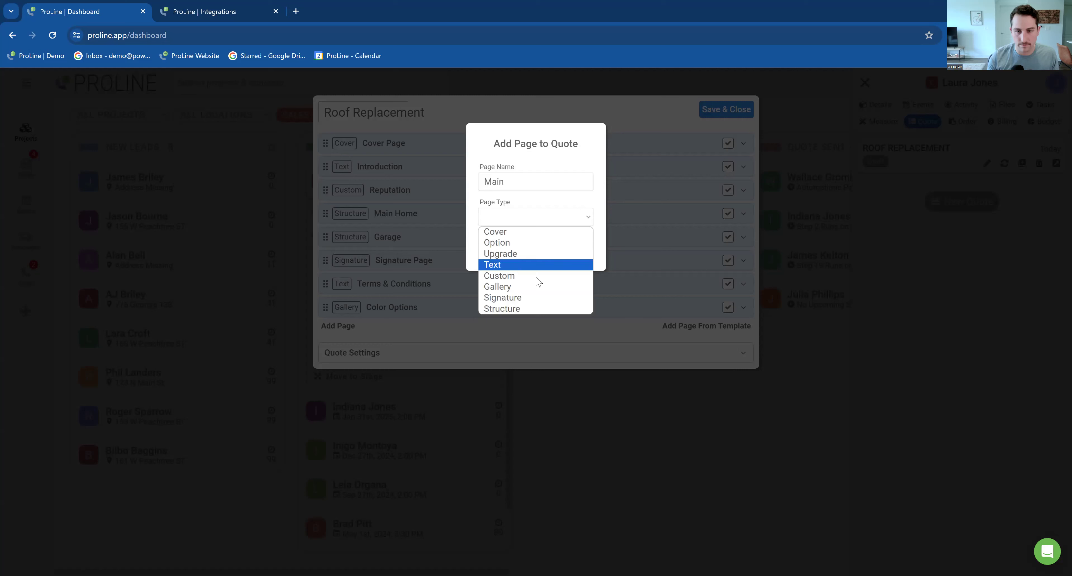
{"action": "left_click", "coordinate": [525, 310]}
{"action": "left_click", "coordinate": [534, 255]}
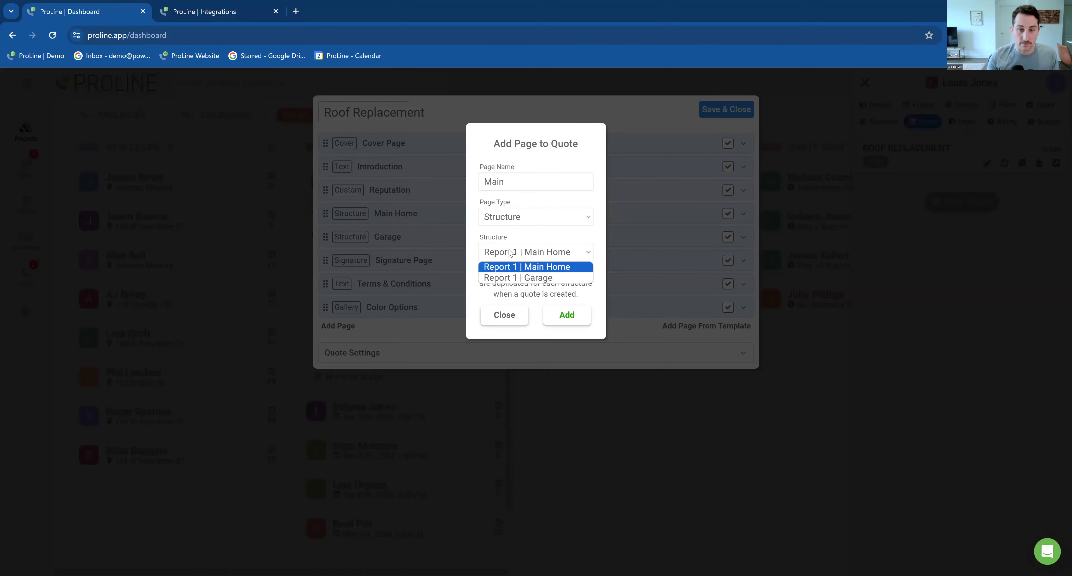
{"action": "left_click", "coordinate": [536, 313]}
{"action": "left_click", "coordinate": [558, 317]}
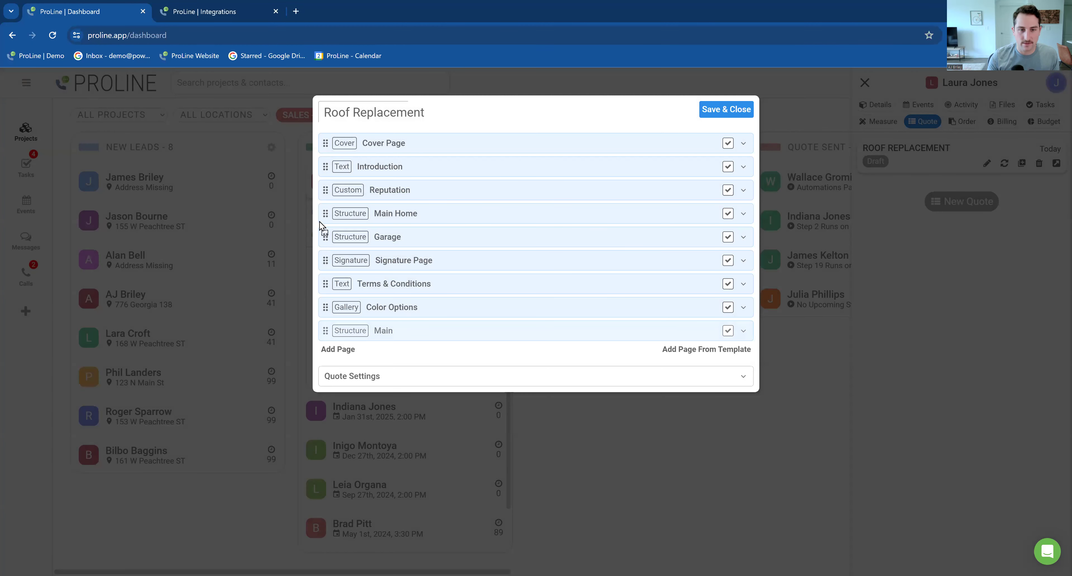
{"action": "left_click_drag", "start_coordinate": [410, 220], "coordinate": [409, 221]}
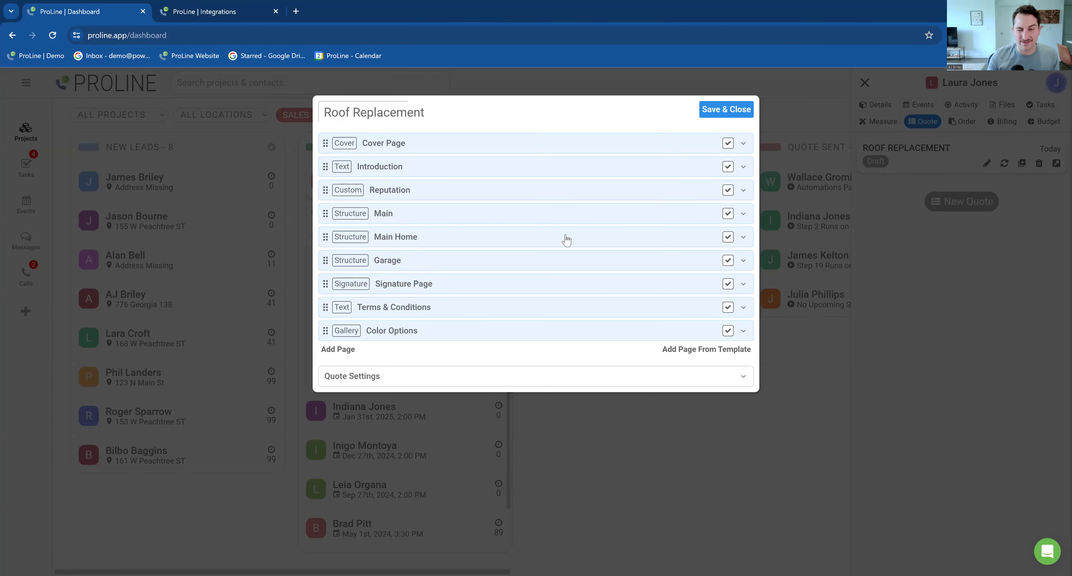
Step: Review the line items and sub-pages of the Main Home and Main structures, and save and close the quote
{"action": "left_click", "coordinate": [743, 238]}
{"action": "scroll", "coordinate": [419, 450], "scroll_direction": "down", "scroll_amount": 3}
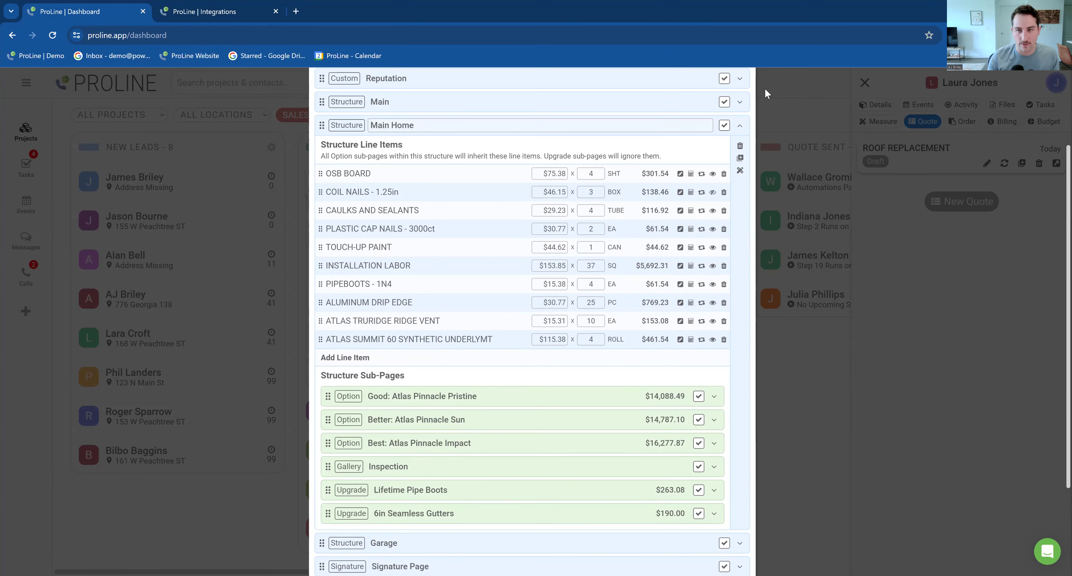
{"action": "left_click", "coordinate": [737, 102]}
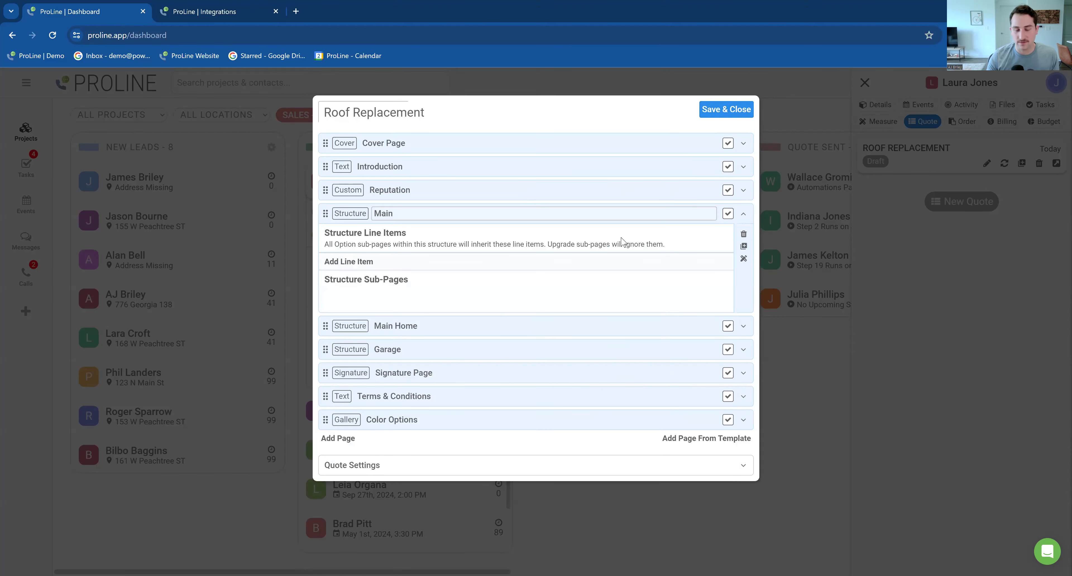
{"action": "left_click", "coordinate": [743, 214]}
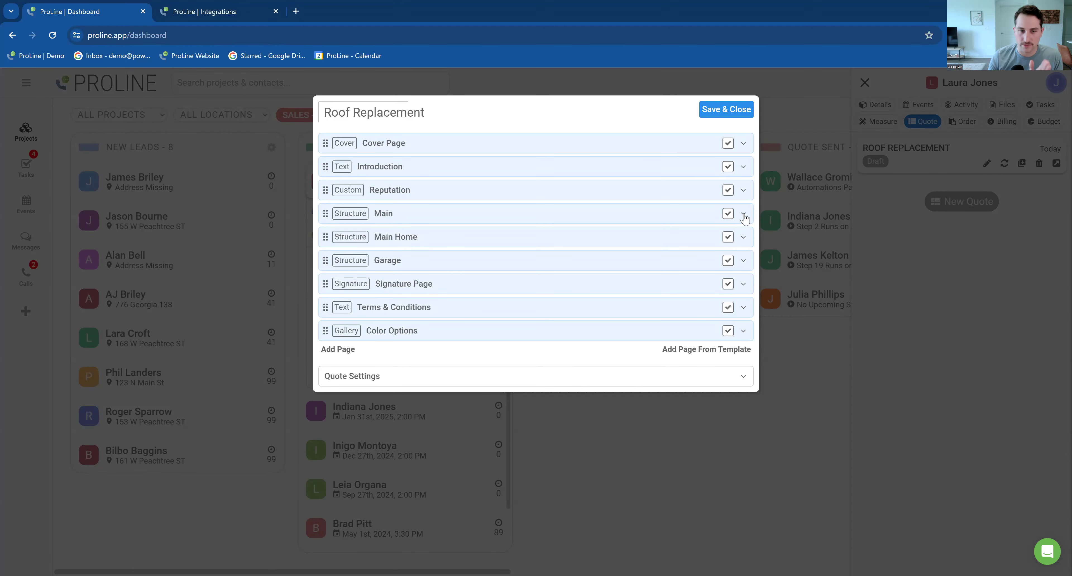
{"action": "left_click", "coordinate": [742, 214]}
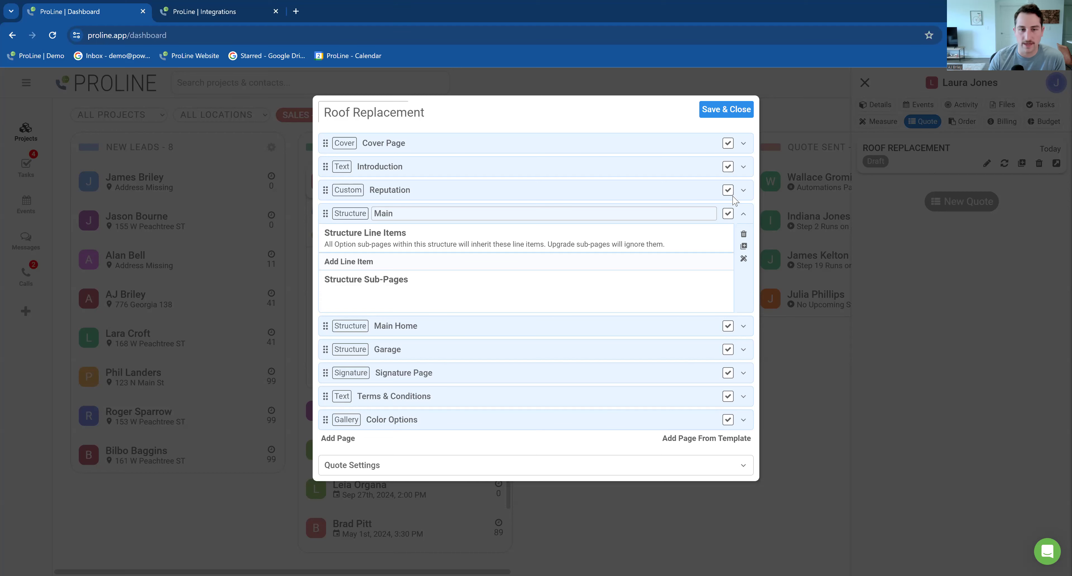
{"action": "left_click", "coordinate": [745, 110]}
Step: Create a measurement report named report 2, add a second structure to it, and collapse the report
{"action": "left_click", "coordinate": [888, 124]}
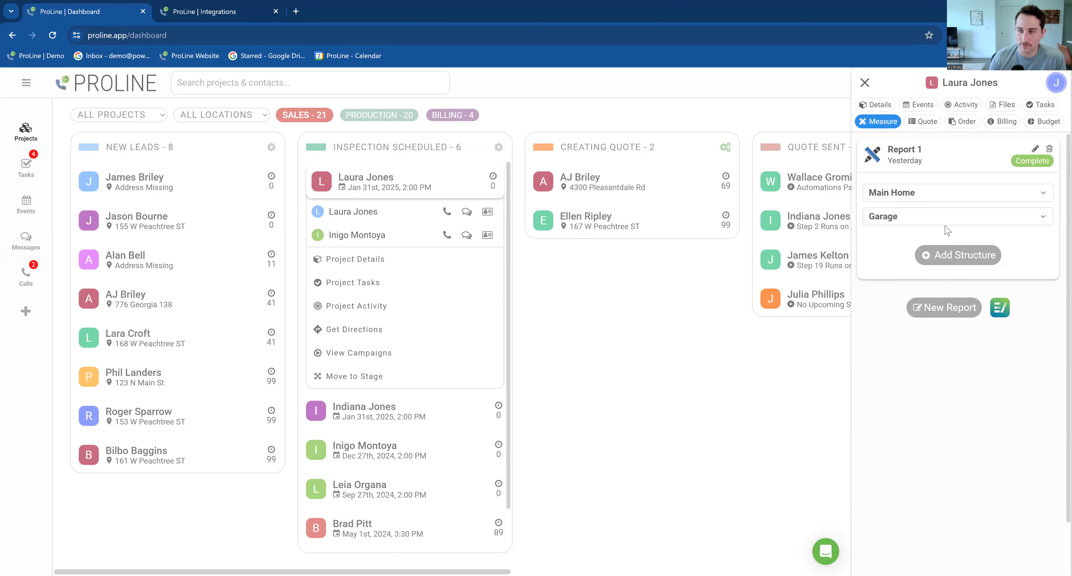
{"action": "left_click", "coordinate": [944, 308]}
{"action": "type", "text": "r"}
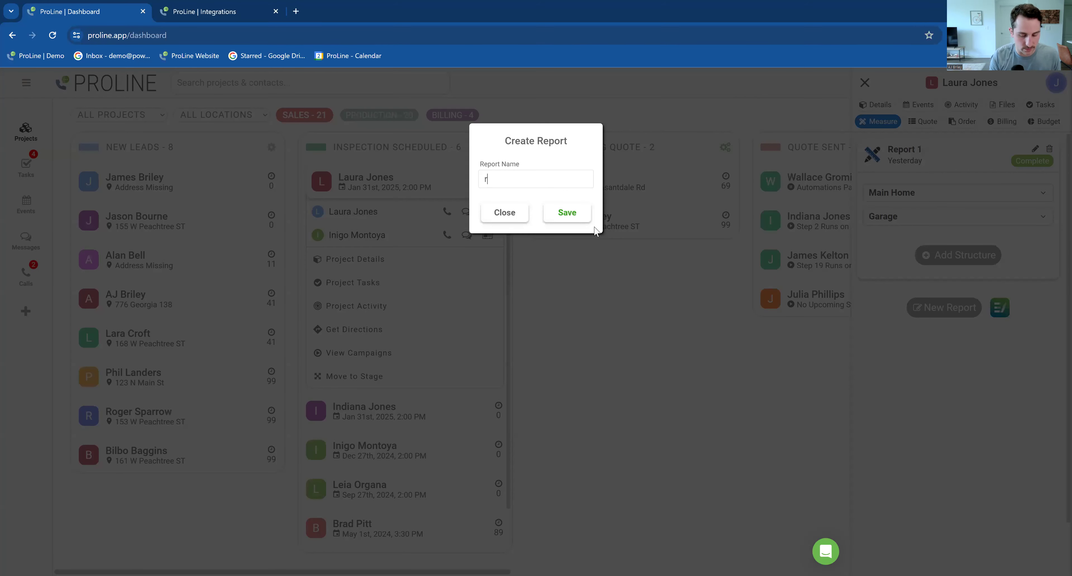
{"action": "type", "text": "eport 2"}
{"action": "left_click", "coordinate": [567, 212]}
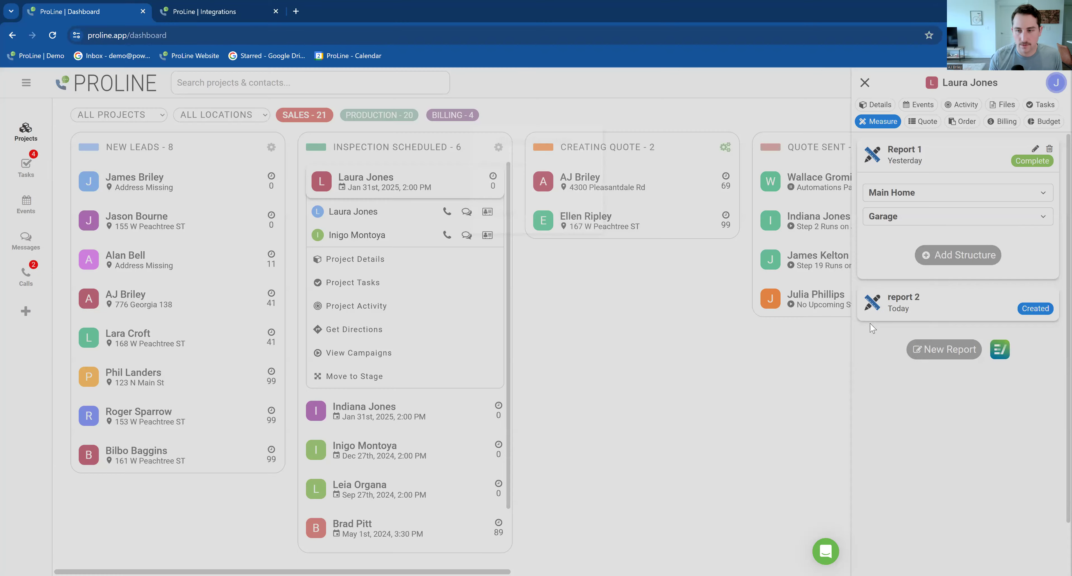
{"action": "scroll", "coordinate": [961, 416], "scroll_direction": "down", "scroll_amount": 3}
{"action": "left_click", "coordinate": [961, 442]}
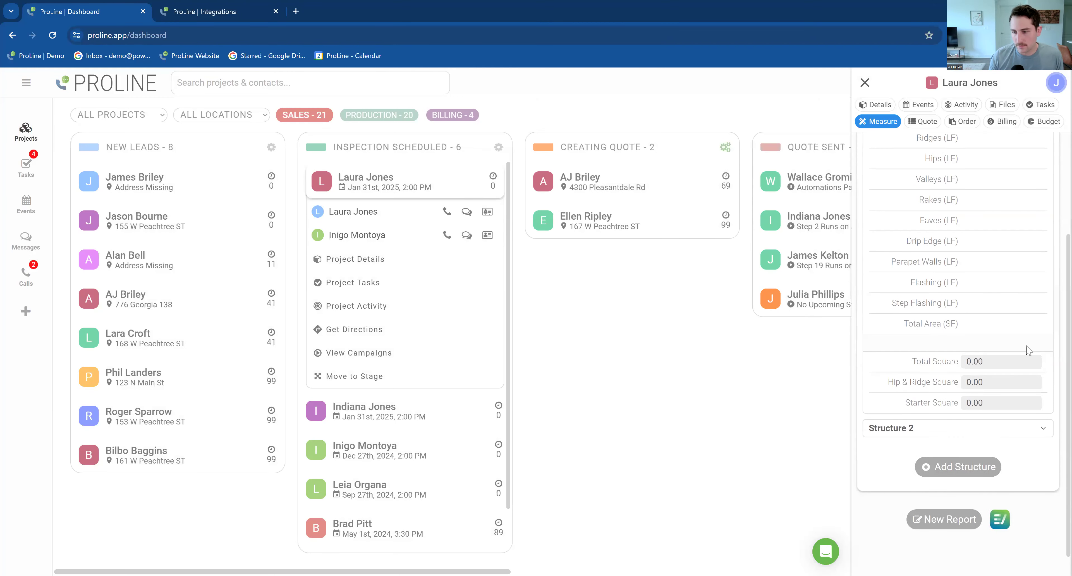
{"action": "scroll", "coordinate": [993, 256], "scroll_direction": "up", "scroll_amount": 5}
{"action": "left_click", "coordinate": [973, 197]}
Step: Start a new quote from the Atlas Roof Replacement template, view its preselected structures, and close it without creating the quote
{"action": "left_click", "coordinate": [923, 121]}
{"action": "left_click", "coordinate": [961, 201]}
{"action": "left_click", "coordinate": [549, 194]}
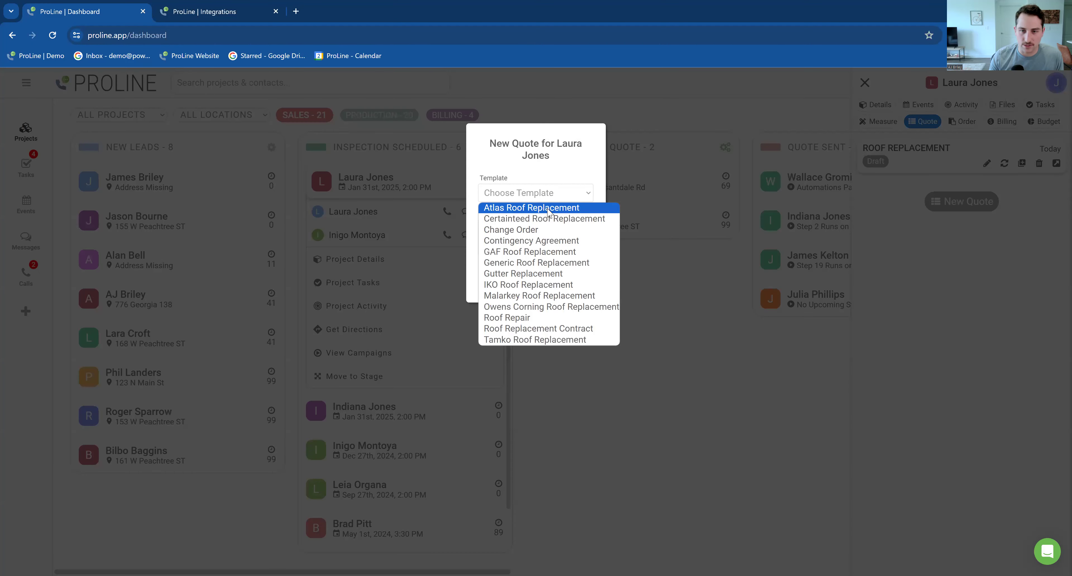
{"action": "left_click", "coordinate": [549, 208]}
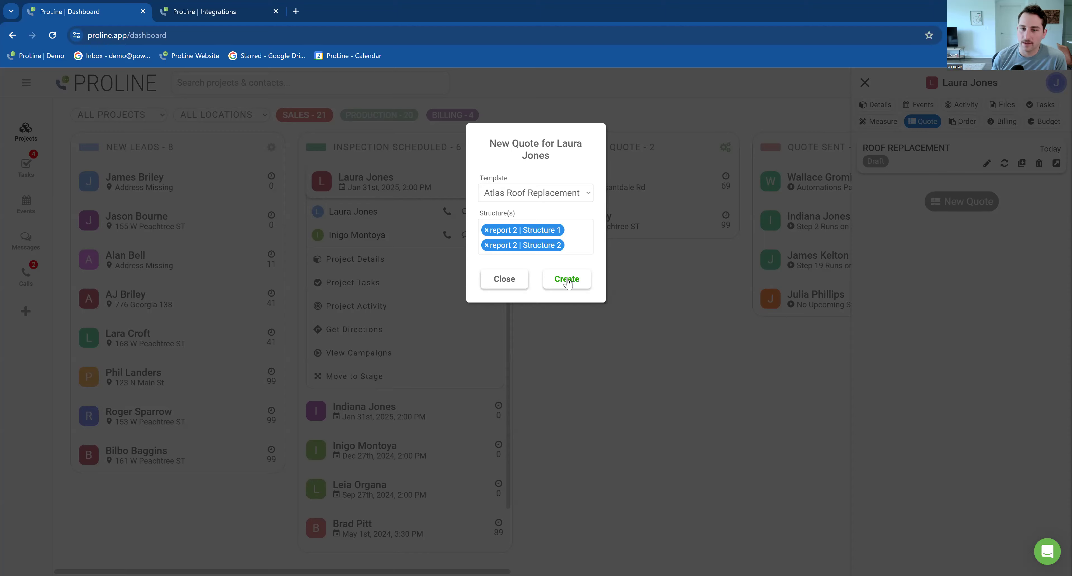
{"action": "left_click", "coordinate": [505, 280]}
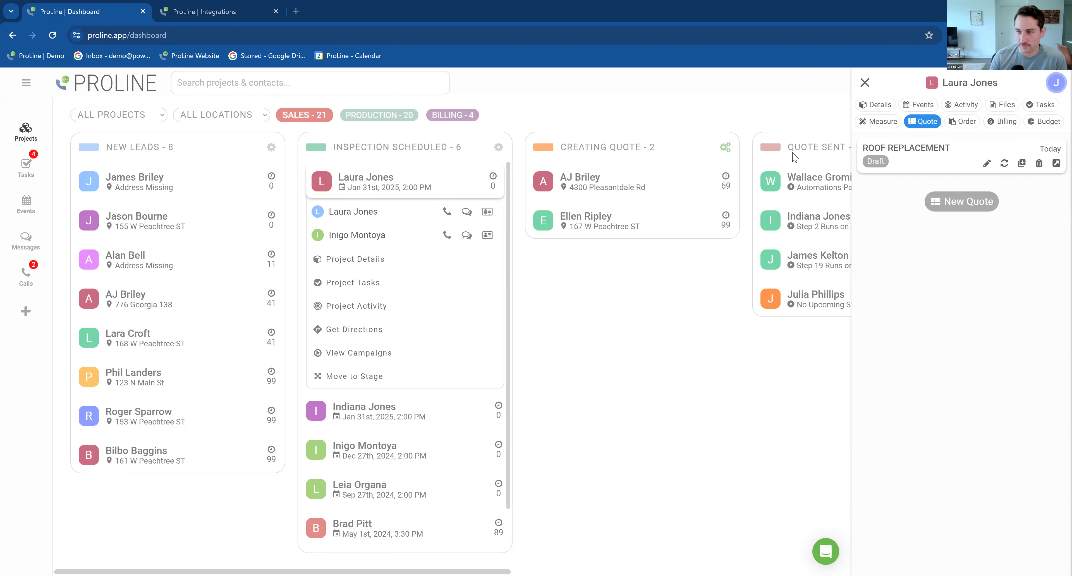
Step: Open the order form for a new Eagleview report from the project's measurement reports
{"action": "left_click", "coordinate": [885, 126]}
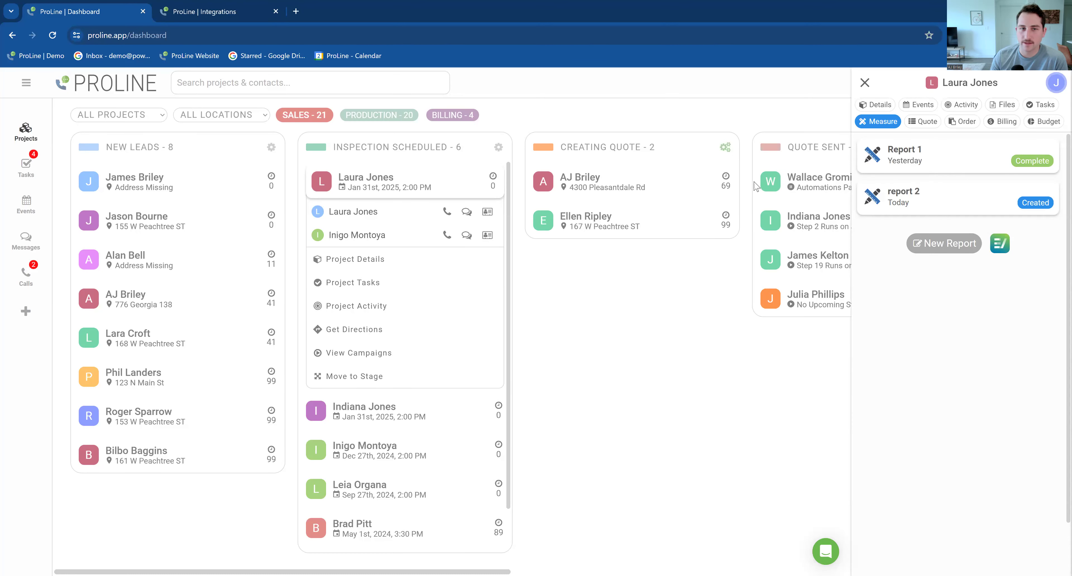
{"action": "left_click", "coordinate": [1000, 243]}
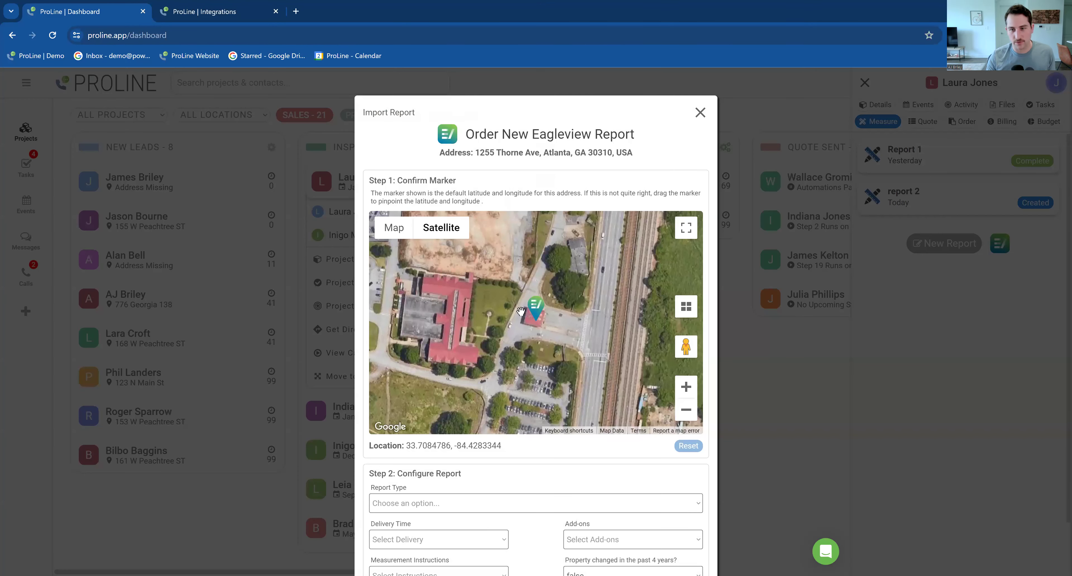
{"action": "scroll", "coordinate": [555, 270], "scroll_direction": "down", "scroll_amount": 2}
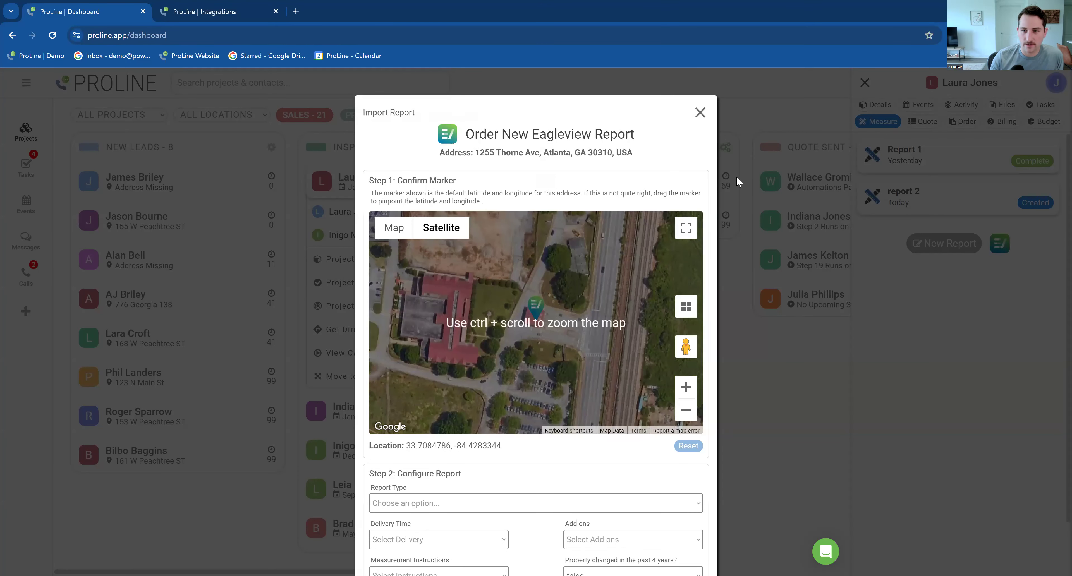
Step: View the whole Eagleview order form at reduced page zoom levels, and restore the zoom to 100%
{"action": "key", "text": "ctrl+minus"}
{"action": "key", "text": "ctrl+minus"}
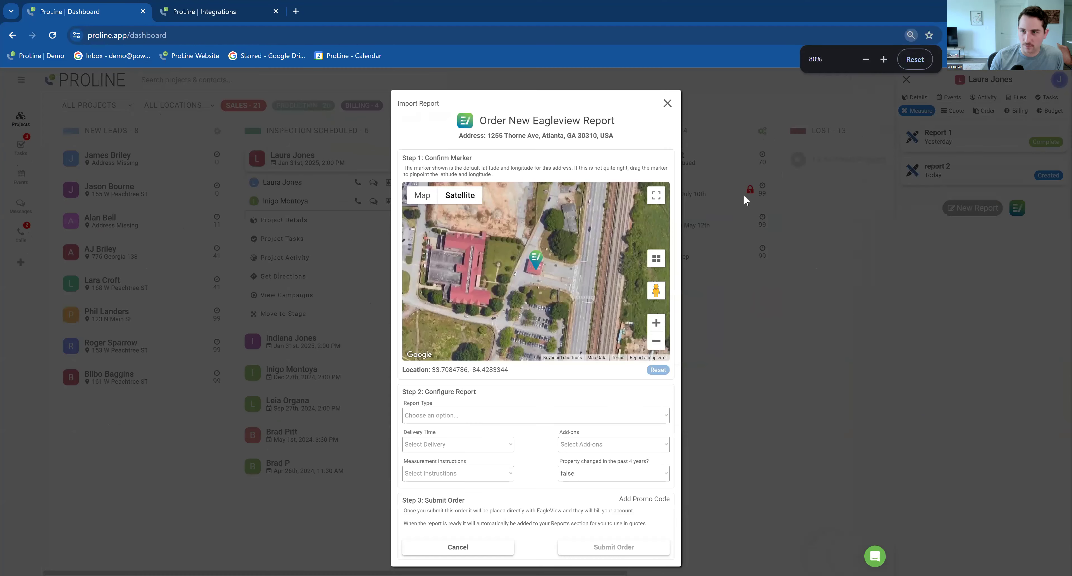
{"action": "left_click", "coordinate": [909, 33]}
{"action": "left_click", "coordinate": [917, 58]}
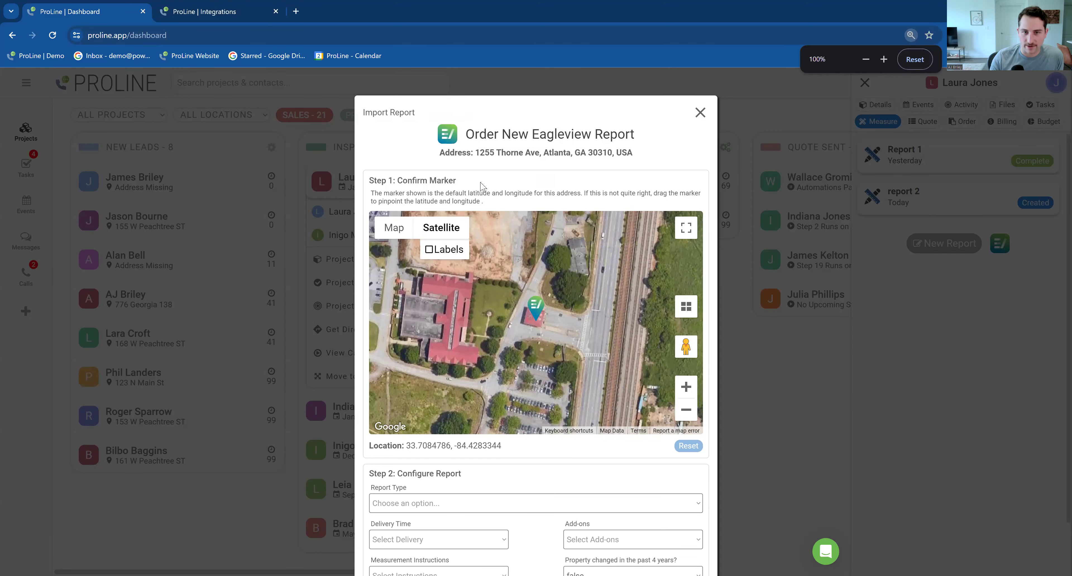
{"action": "left_click", "coordinate": [866, 60]}
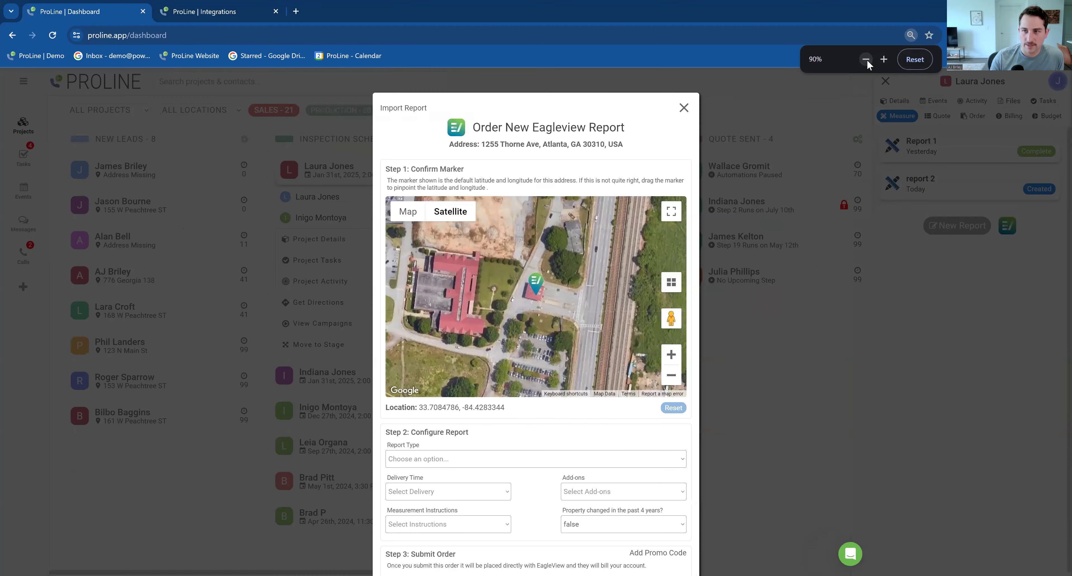
{"action": "left_click", "coordinate": [866, 59]}
{"action": "left_click", "coordinate": [866, 59]}
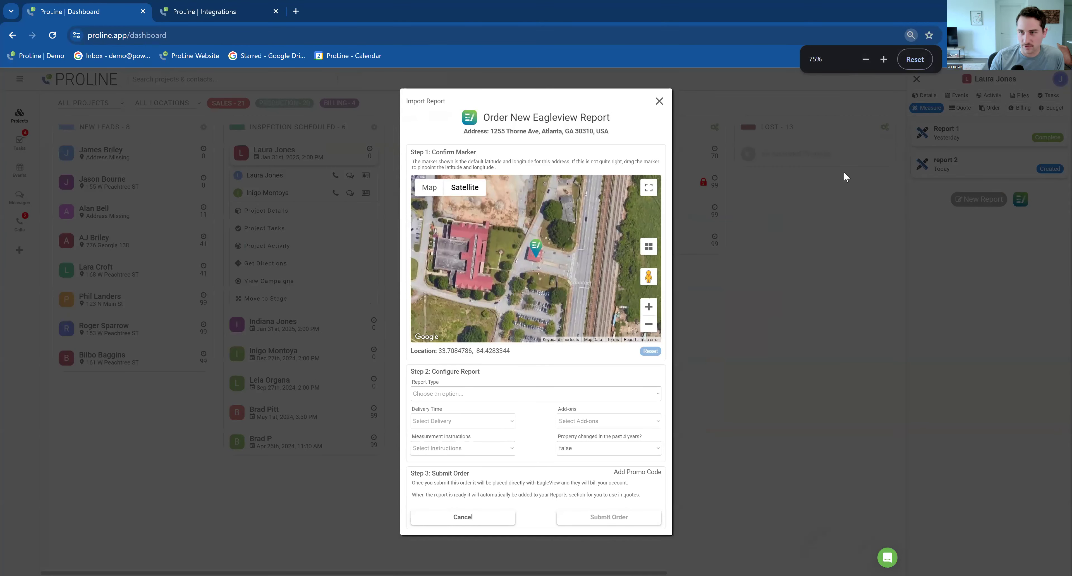
{"action": "left_click", "coordinate": [869, 60]}
{"action": "left_click", "coordinate": [869, 60]}
{"action": "left_click", "coordinate": [884, 59]}
{"action": "left_click", "coordinate": [884, 59]}
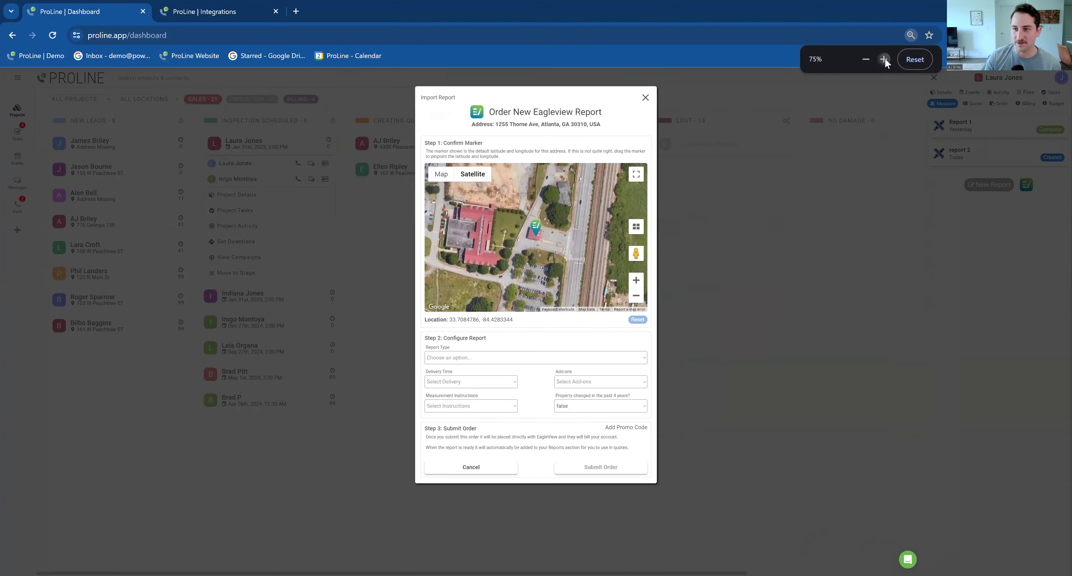
{"action": "left_click", "coordinate": [884, 59]}
{"action": "left_click", "coordinate": [912, 63]}
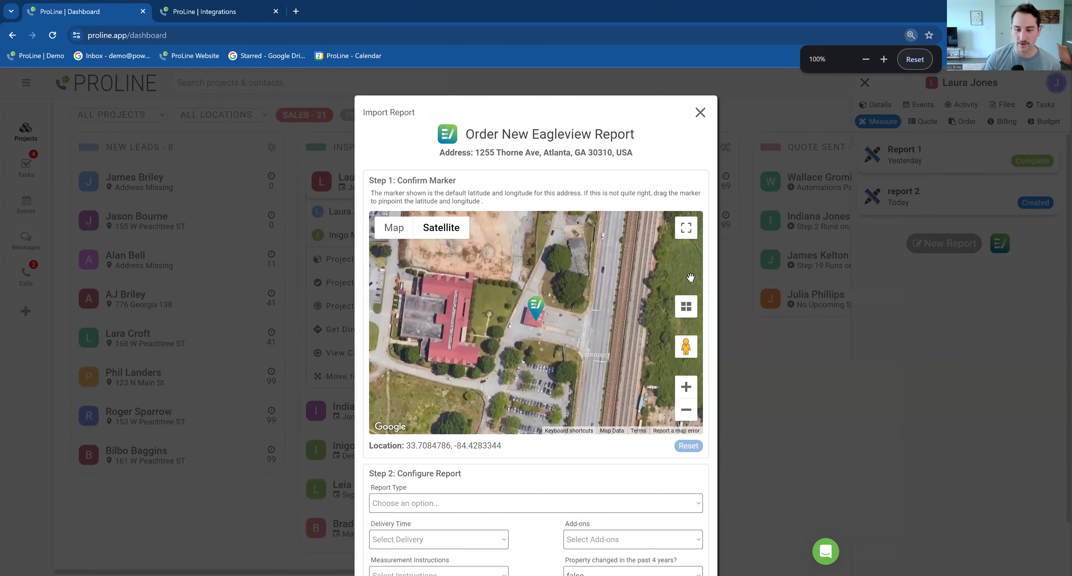
Step: Move the Eagleview location marker between the buildings on the satellite map, and reset it to the address's default location
{"action": "scroll", "coordinate": [596, 262], "scroll_direction": "down", "scroll_amount": 2}
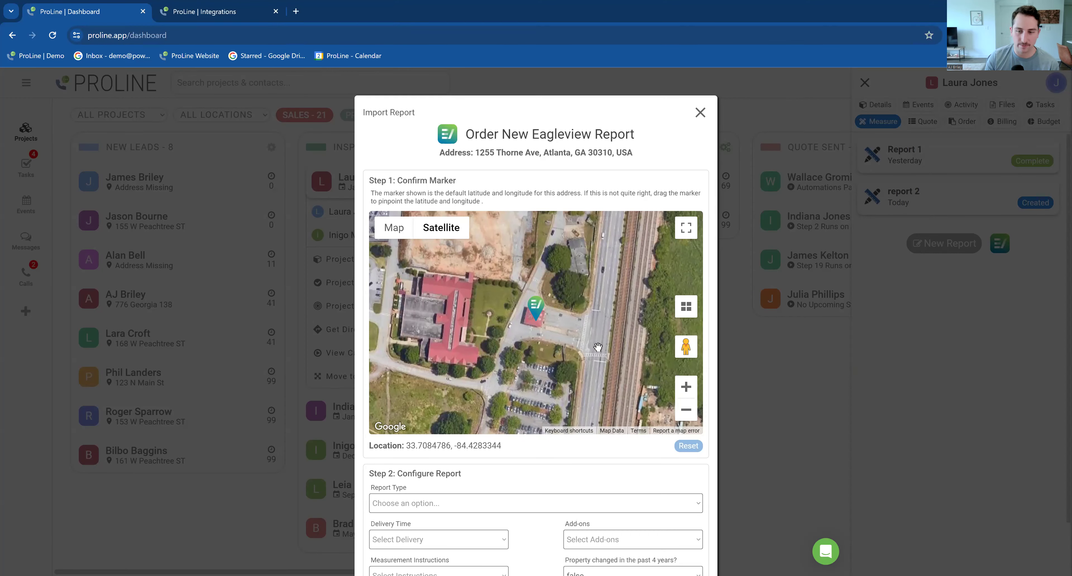
{"action": "left_click_drag", "start_coordinate": [574, 359], "coordinate": [594, 298]}
{"action": "mouse_move", "coordinate": [554, 250]}
{"action": "left_mouse_down"}
{"action": "mouse_move", "coordinate": [519, 295]}
{"action": "mouse_move", "coordinate": [470, 282]}
{"action": "left_mouse_up"}
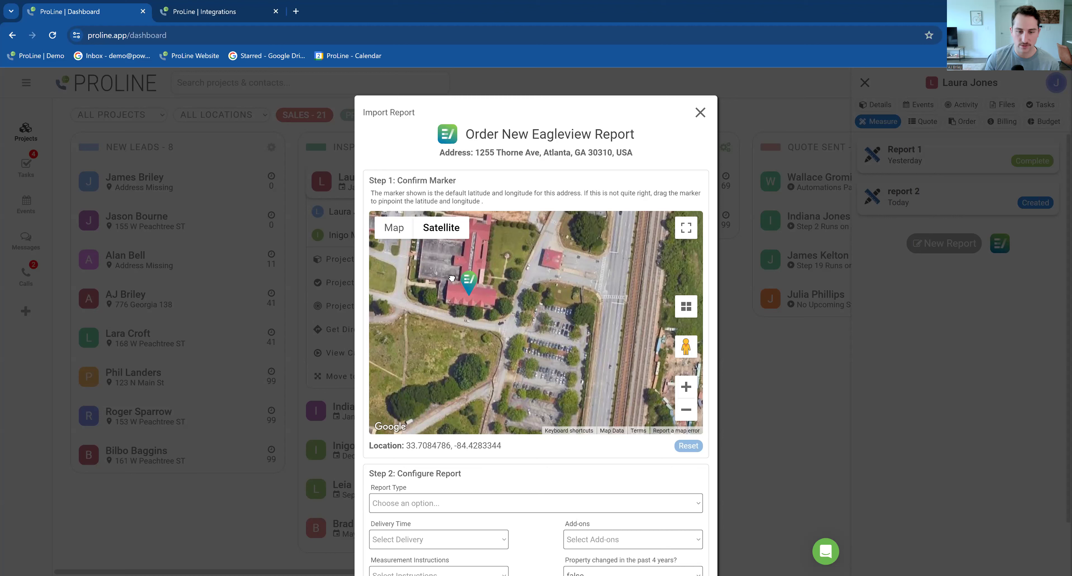
{"action": "left_click_drag", "start_coordinate": [452, 278], "coordinate": [449, 277]}
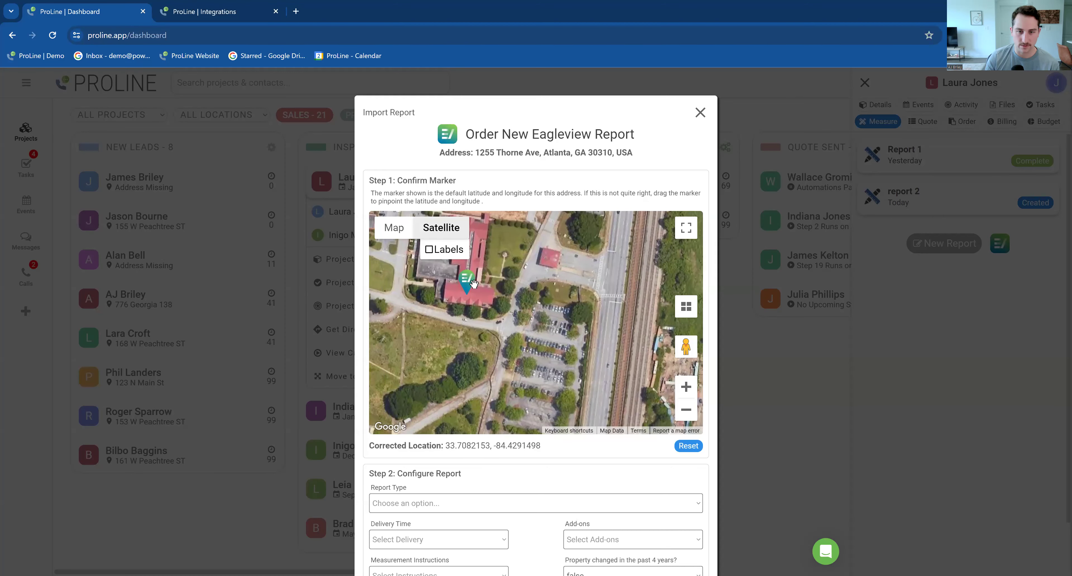
{"action": "mouse_move", "coordinate": [474, 284]}
{"action": "left_mouse_down"}
{"action": "mouse_move", "coordinate": [493, 279]}
{"action": "mouse_move", "coordinate": [472, 280]}
{"action": "left_mouse_up"}
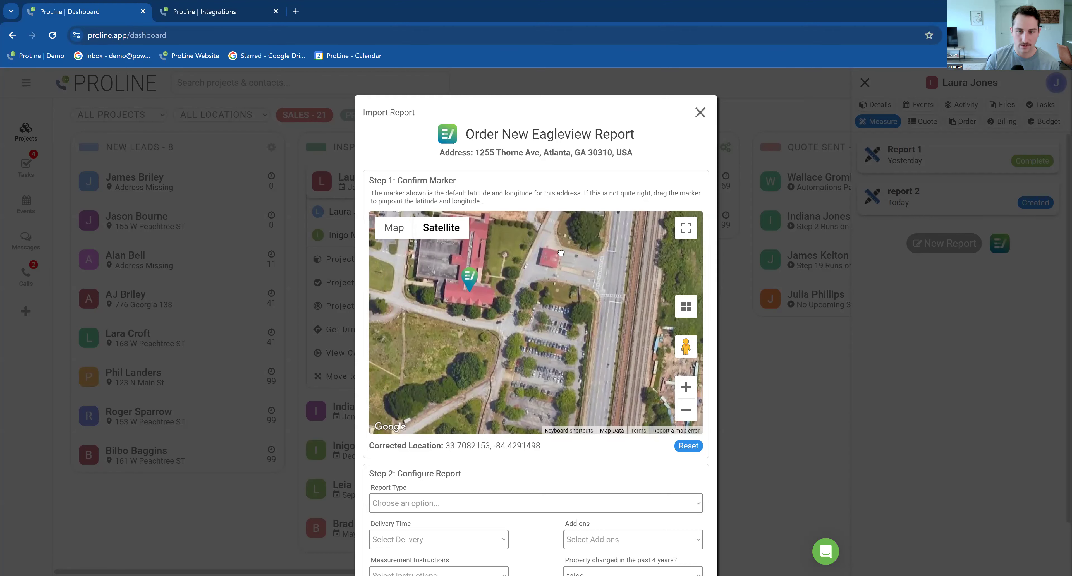
{"action": "mouse_move", "coordinate": [468, 278]}
{"action": "left_mouse_down"}
{"action": "mouse_move", "coordinate": [536, 261]}
{"action": "mouse_move", "coordinate": [496, 280]}
{"action": "mouse_move", "coordinate": [462, 270]}
{"action": "mouse_move", "coordinate": [504, 241]}
{"action": "mouse_move", "coordinate": [547, 249]}
{"action": "left_mouse_up"}
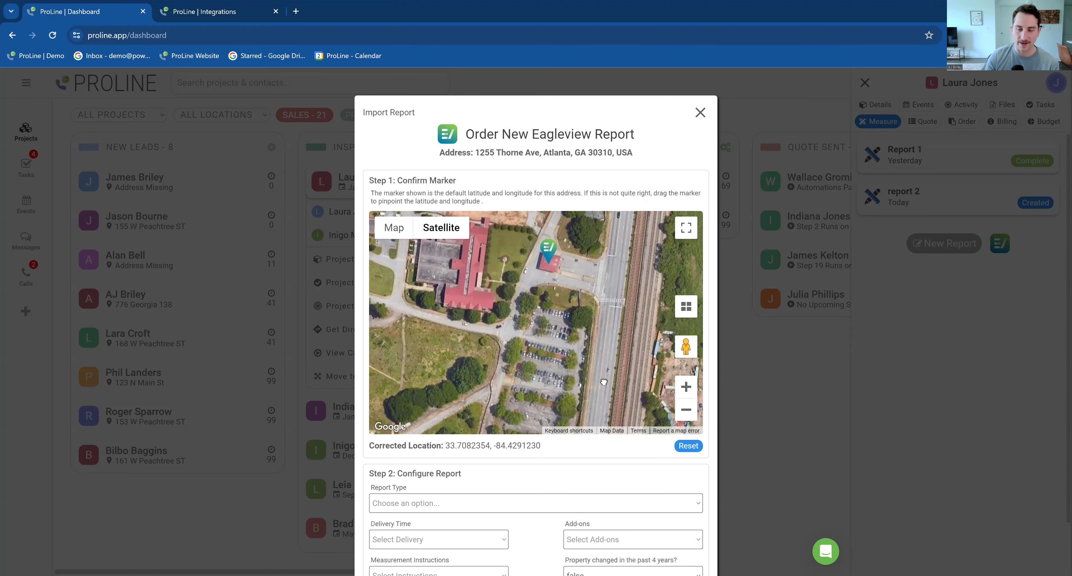
{"action": "left_click_drag", "start_coordinate": [549, 249], "coordinate": [499, 253]}
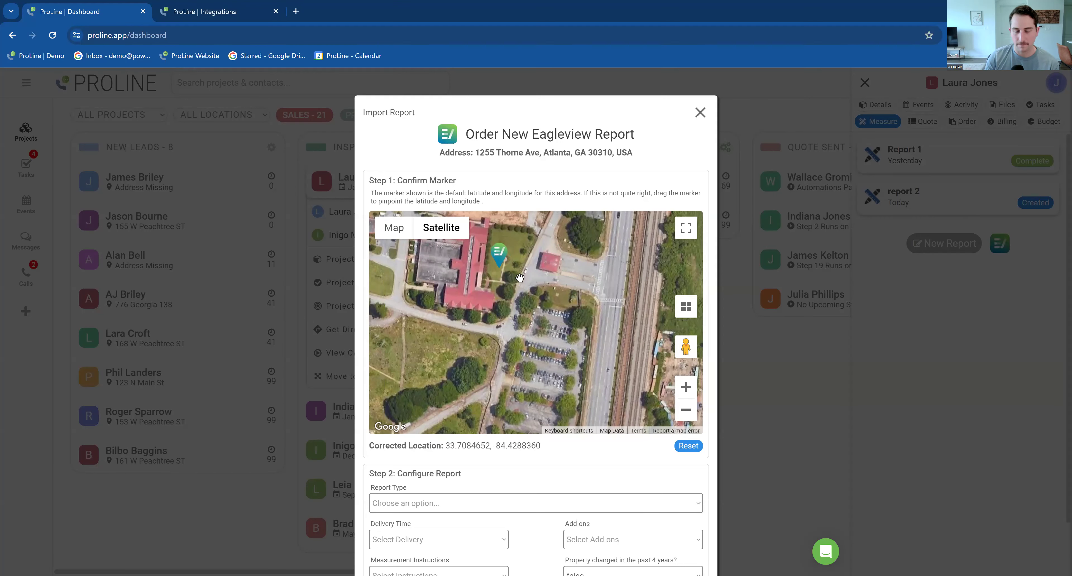
{"action": "left_click", "coordinate": [688, 446]}
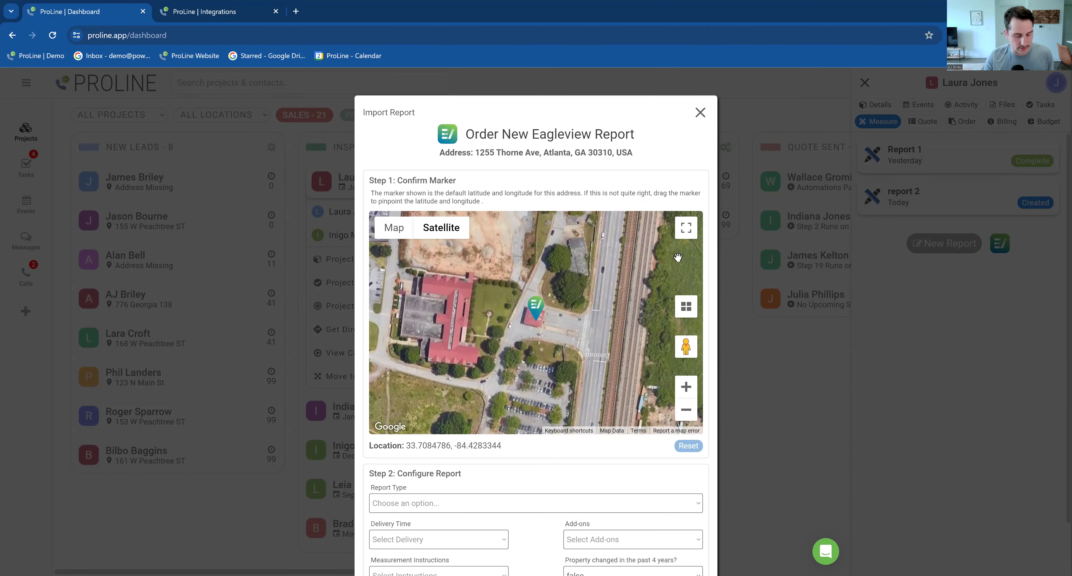
Step: Set the Eagleview report type to Bid Perfect and the delivery time to Quick, and check the available add-ons
{"action": "scroll", "coordinate": [684, 253], "scroll_direction": "down", "scroll_amount": 1}
{"action": "scroll", "coordinate": [711, 236], "scroll_direction": "down", "scroll_amount": 1}
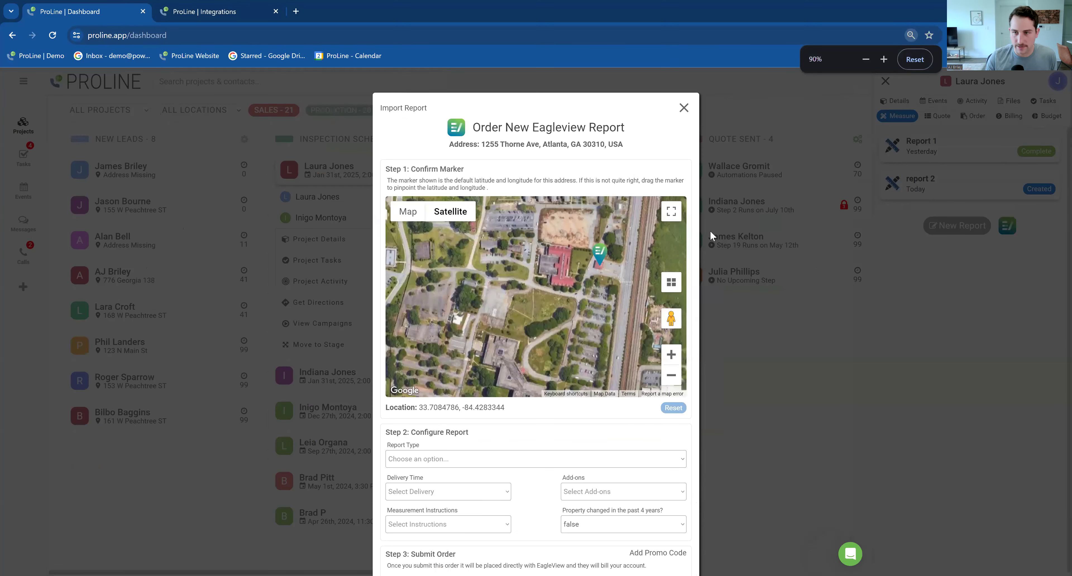
{"action": "key", "text": "ctrl+minus"}
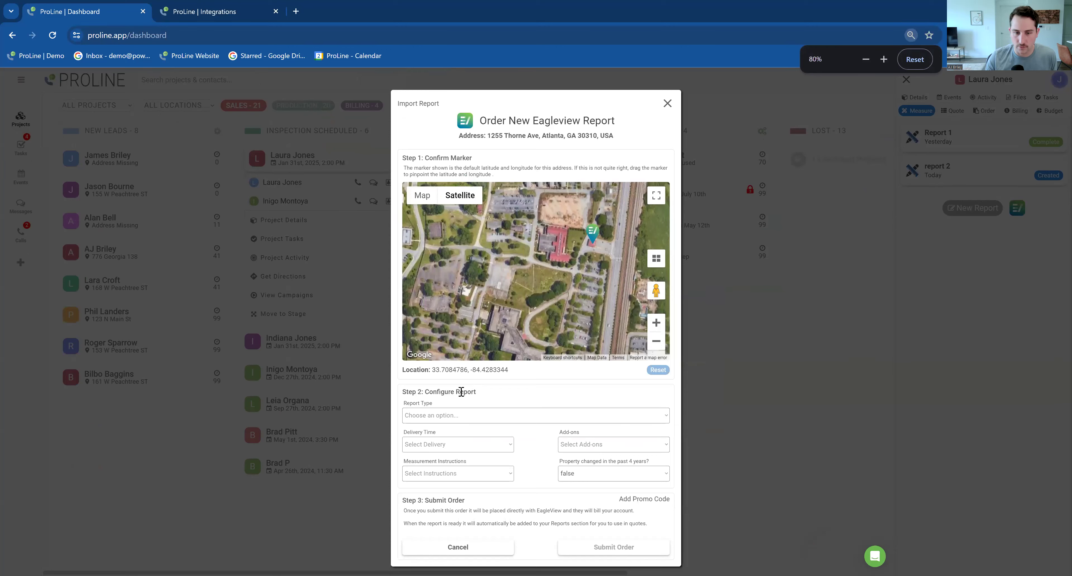
{"action": "left_click", "coordinate": [489, 416]}
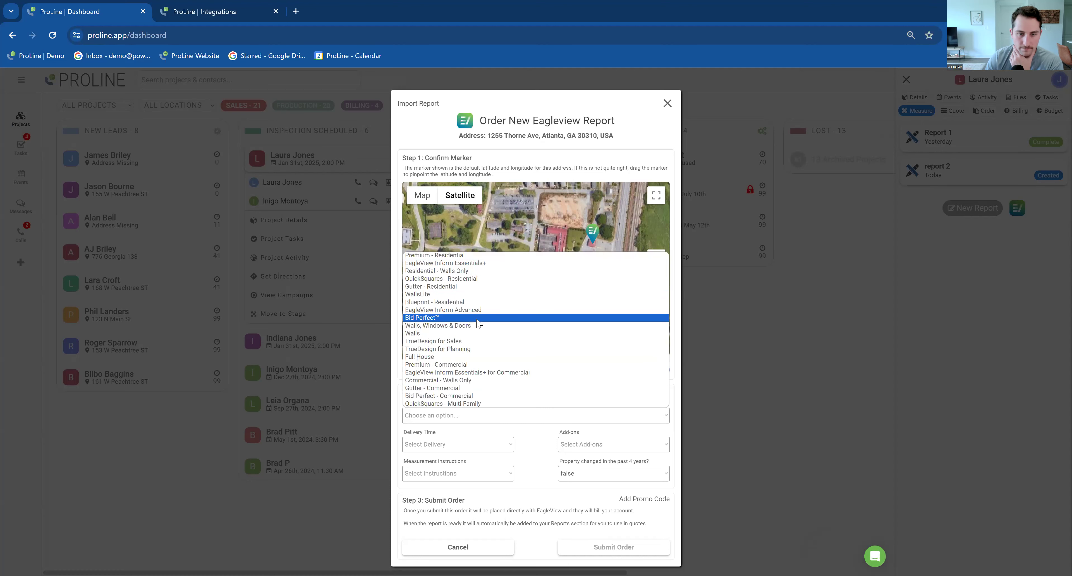
{"action": "left_click", "coordinate": [478, 318]}
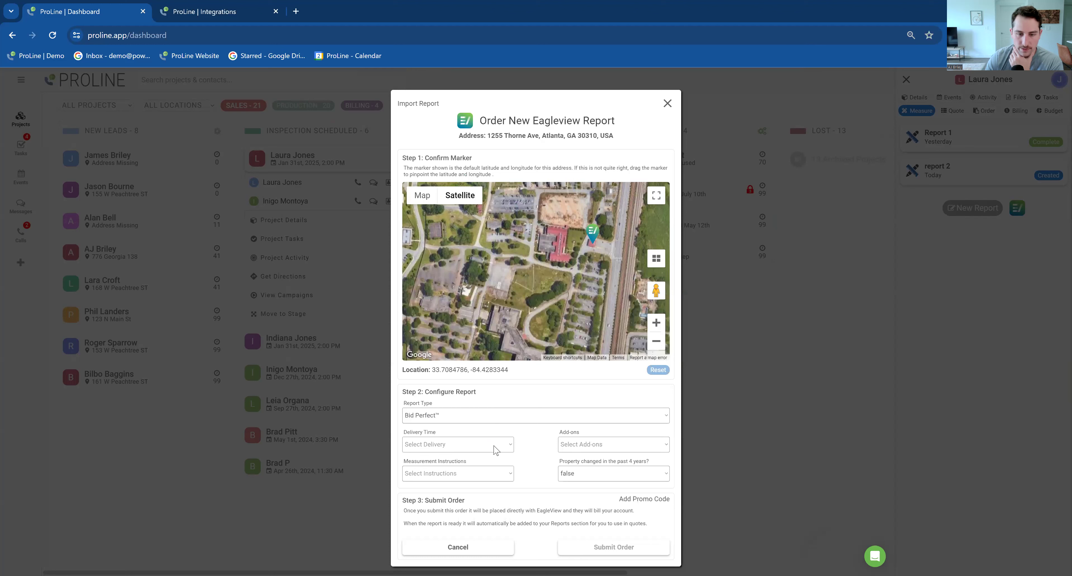
{"action": "left_click", "coordinate": [494, 447]}
{"action": "left_click", "coordinate": [474, 456]}
{"action": "left_click", "coordinate": [576, 449]}
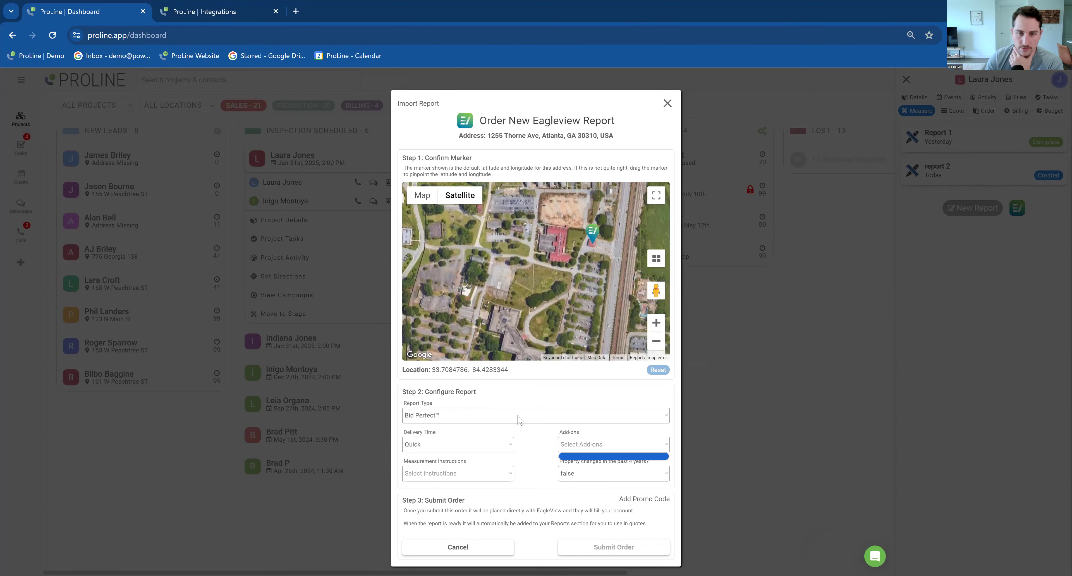
Step: Set the Eagleview report type to Premium - Residential and the delivery time to Regular
{"action": "left_click", "coordinate": [519, 418]}
{"action": "left_click", "coordinate": [492, 261]}
{"action": "left_click", "coordinate": [487, 448]}
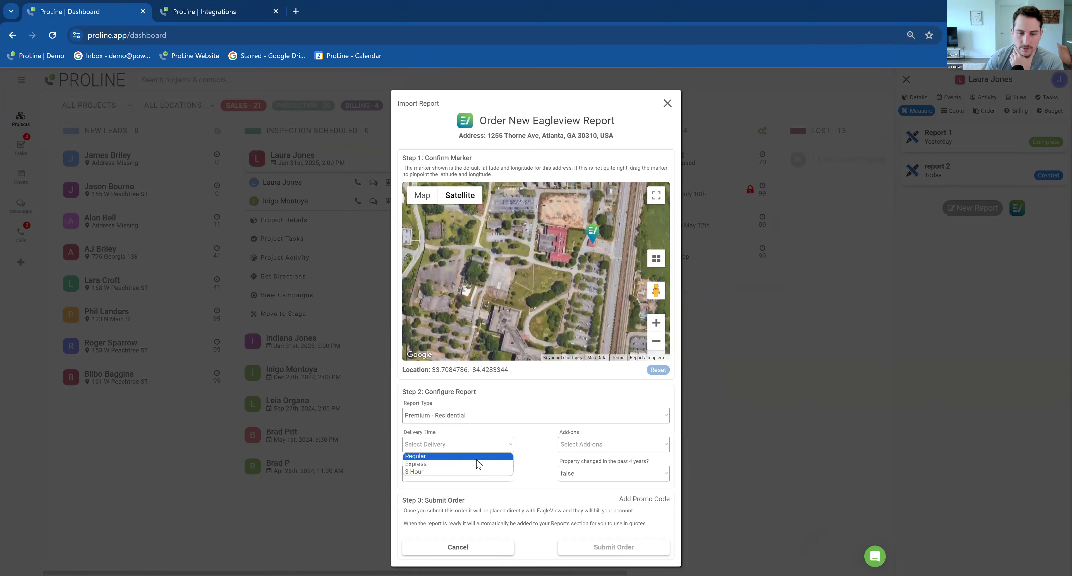
{"action": "left_click", "coordinate": [478, 457]}
Step: Choose the Walls add-on for the Eagleview order, and clear the add-on selection
{"action": "left_click", "coordinate": [615, 444]}
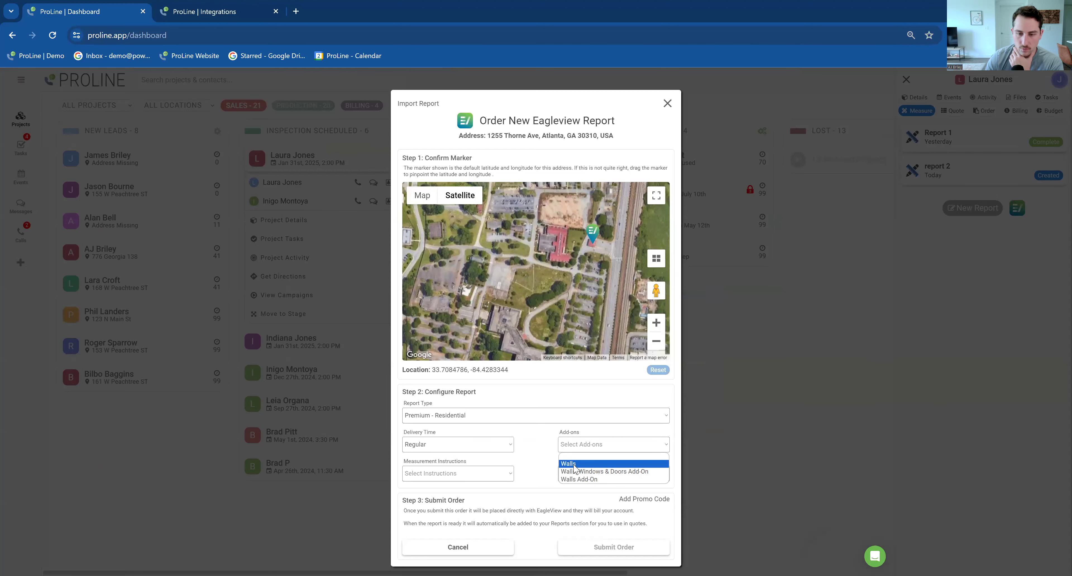
{"action": "left_click", "coordinate": [574, 465]}
{"action": "left_click", "coordinate": [572, 450]}
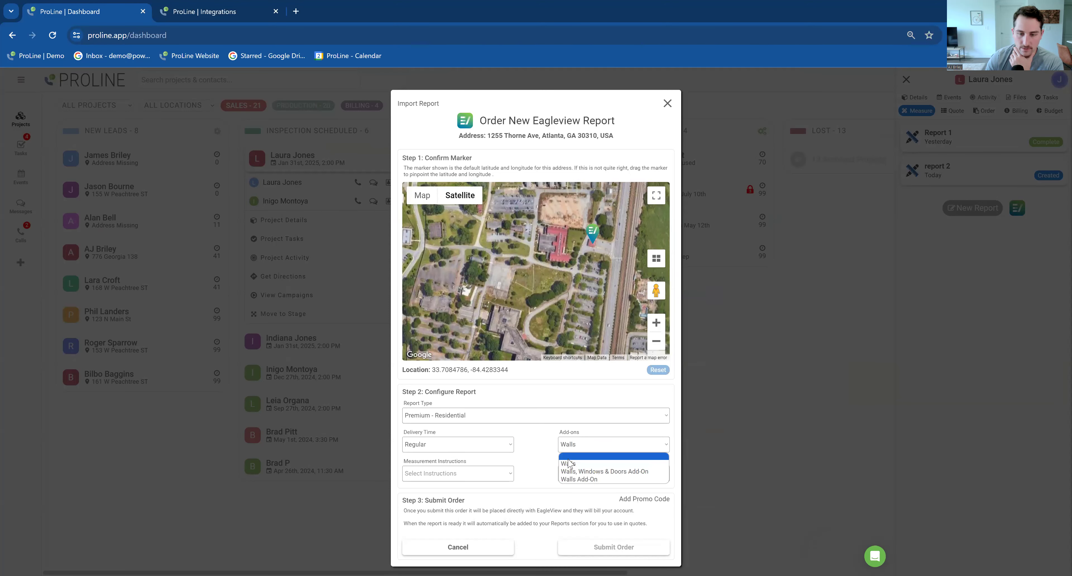
{"action": "left_click", "coordinate": [569, 457]}
Step: Set the measurement instructions to Primary Plus Detached Garage and submit the Eagleview order
{"action": "left_click", "coordinate": [482, 475]}
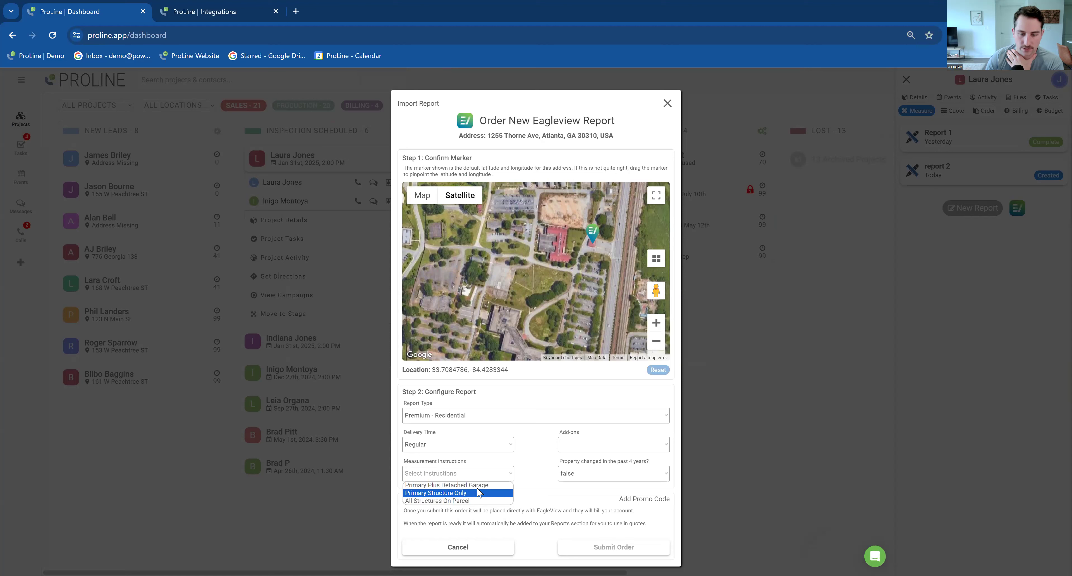
{"action": "left_click", "coordinate": [478, 485]}
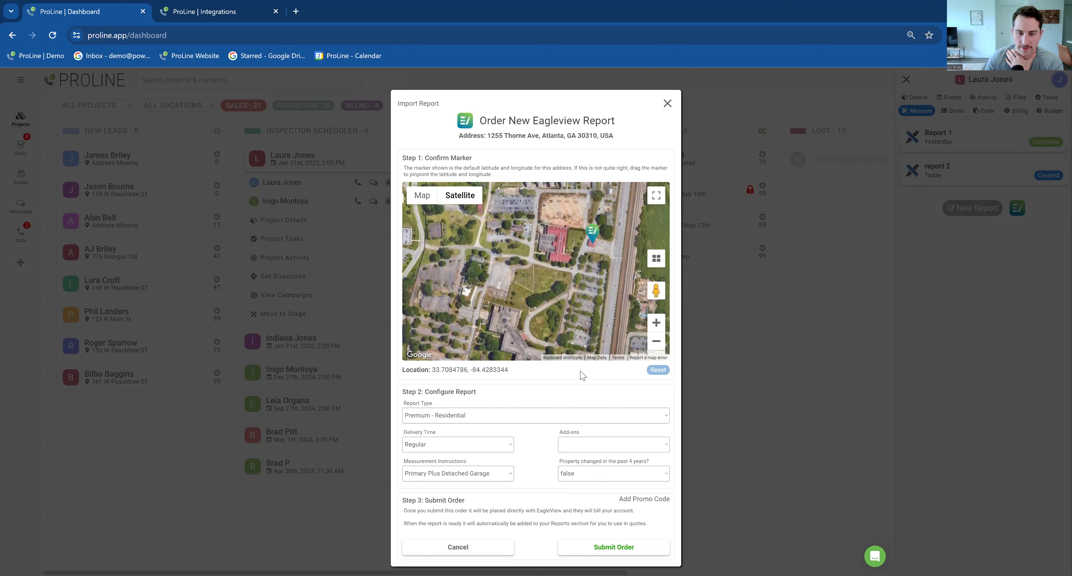
{"action": "left_click", "coordinate": [577, 445]}
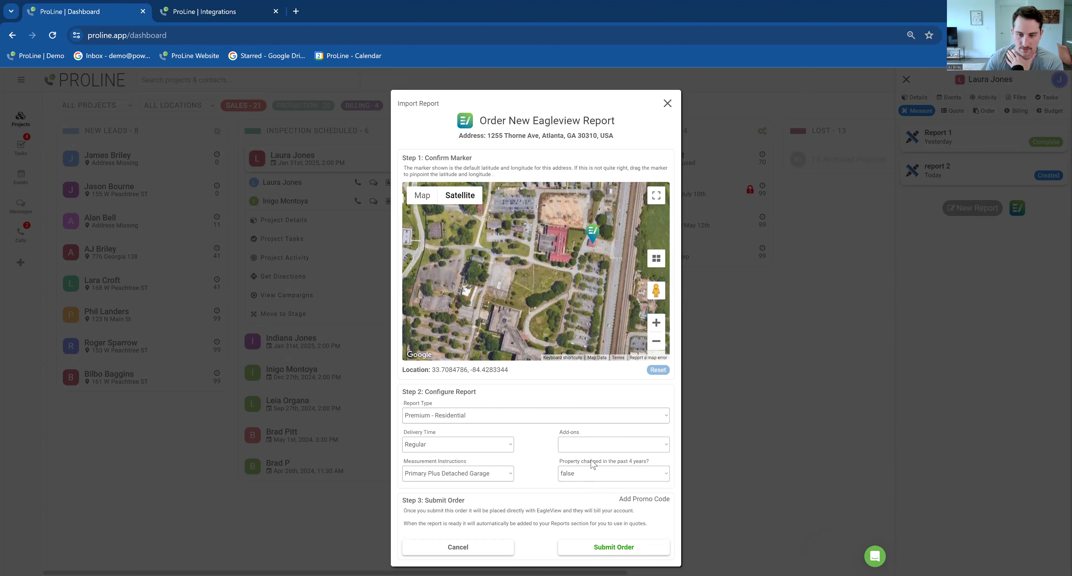
{"action": "left_click", "coordinate": [611, 549]}
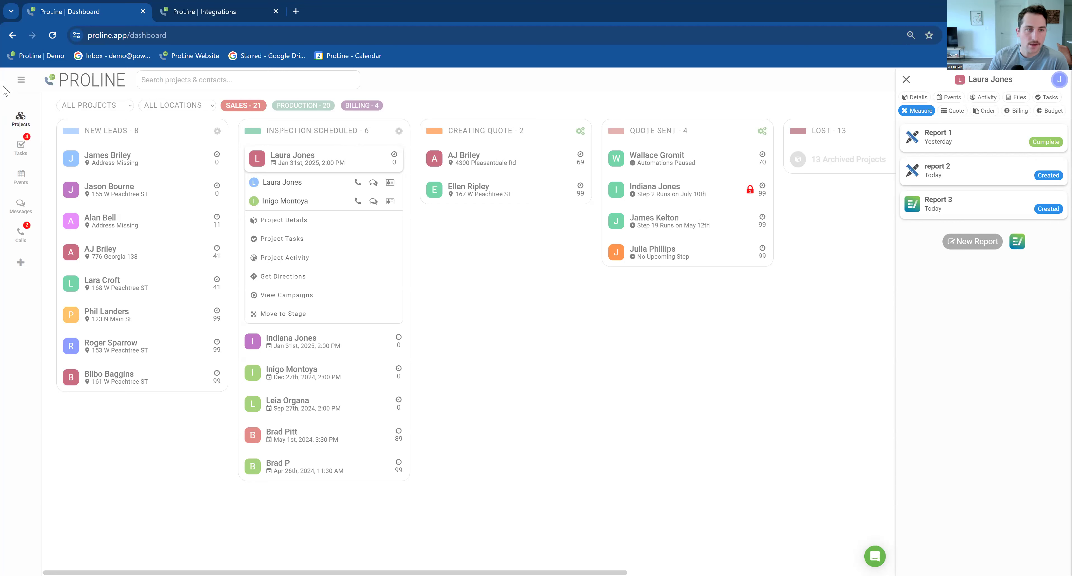
Step: Open the Eagleview integration's configuration page from the list of ProLine integrations
{"action": "left_click", "coordinate": [220, 13]}
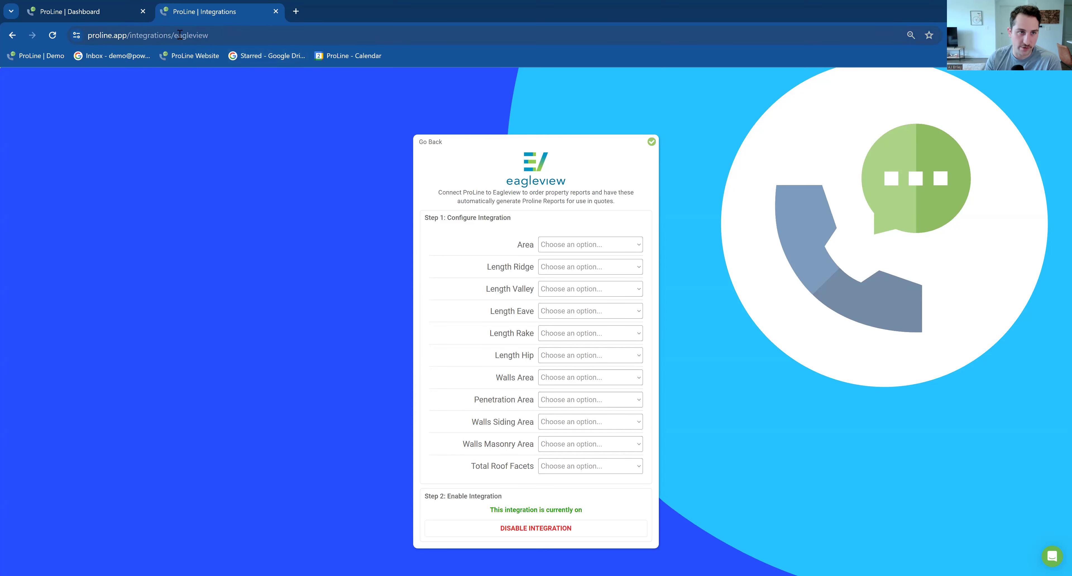
{"action": "left_click", "coordinate": [79, 10]}
{"action": "left_click", "coordinate": [23, 84]}
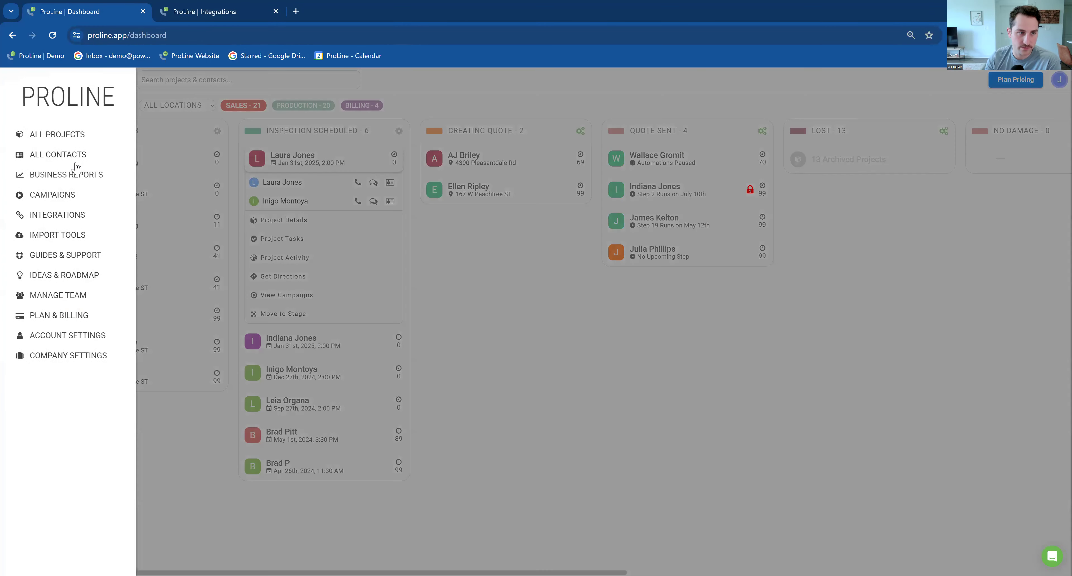
{"action": "left_click", "coordinate": [72, 216]}
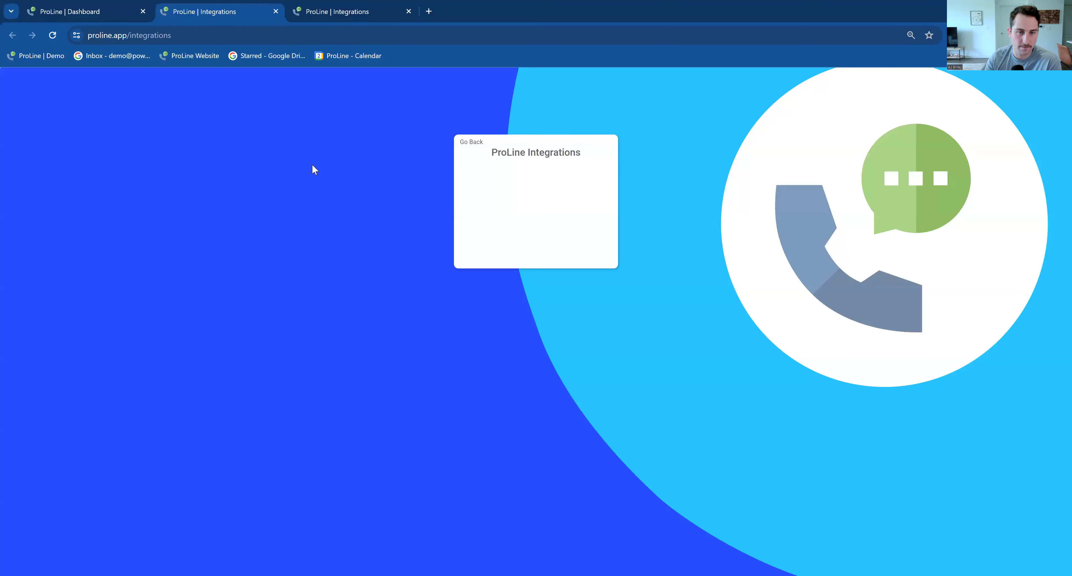
{"action": "left_click", "coordinate": [546, 299]}
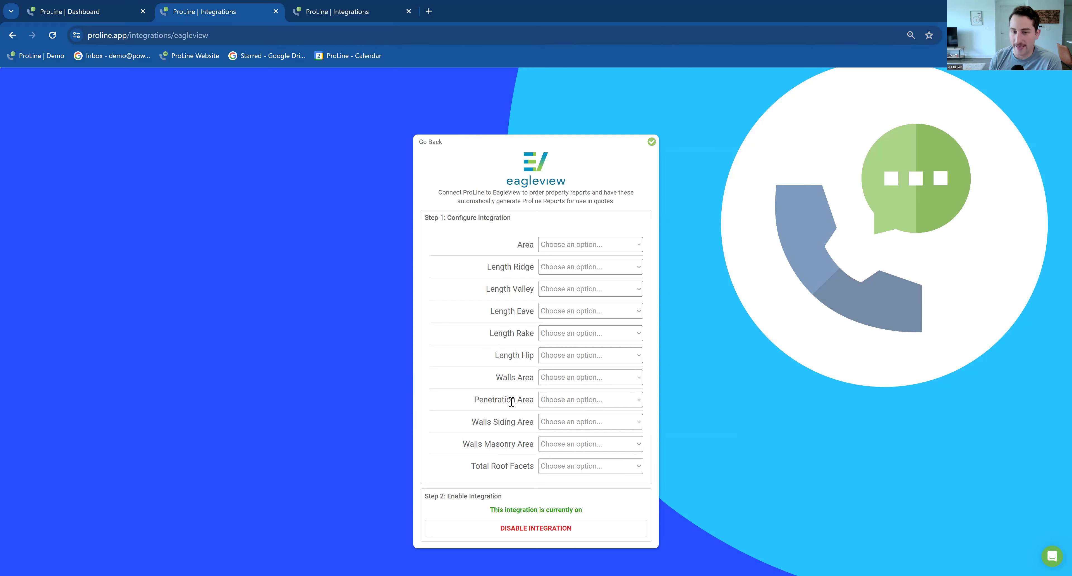
Step: Map Eagleview's Area to Total Area (SF), Length Ridge to Ridges (LF), and Length Valley to Valleys (LF)
{"action": "left_click", "coordinate": [566, 246]}
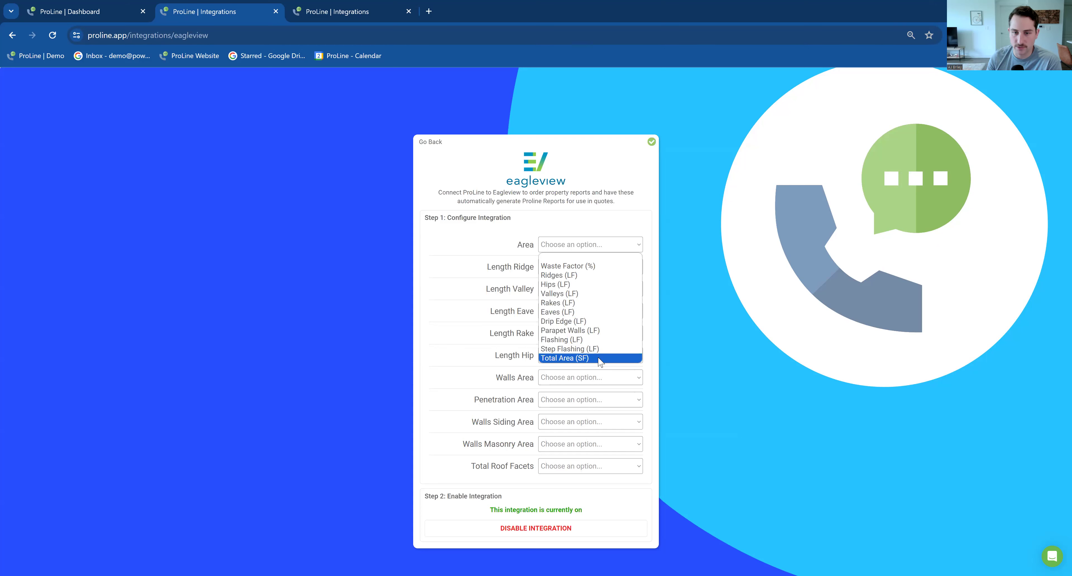
{"action": "left_click", "coordinate": [579, 358]}
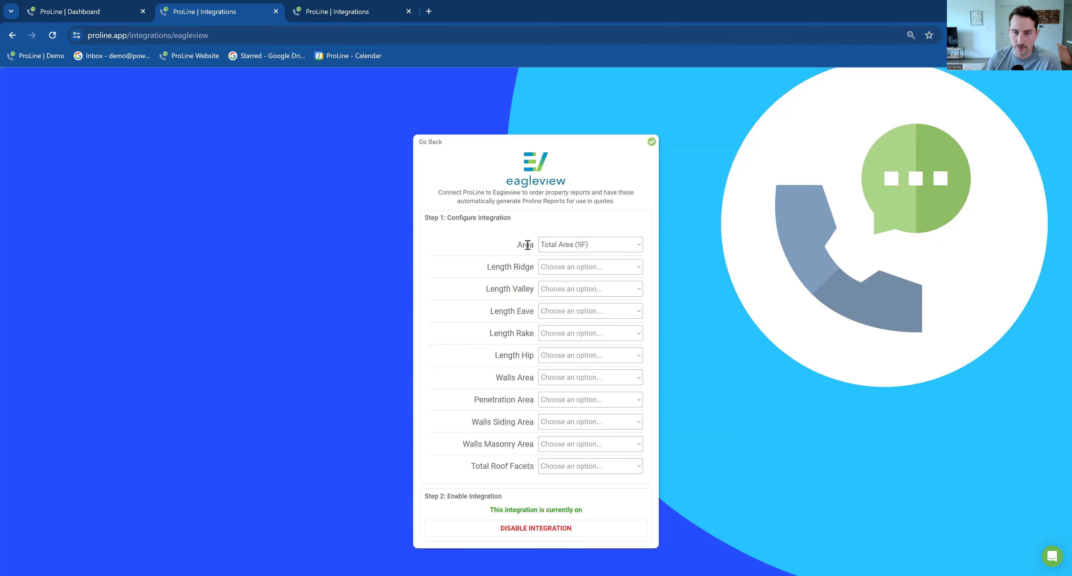
{"action": "left_click", "coordinate": [585, 271]}
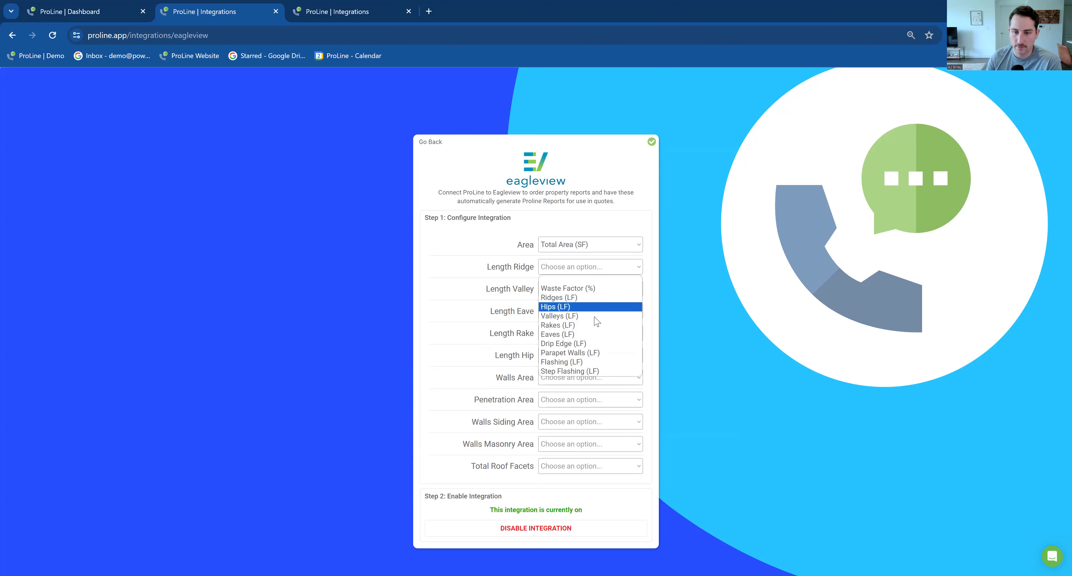
{"action": "left_click", "coordinate": [590, 303]}
{"action": "left_click", "coordinate": [575, 293]}
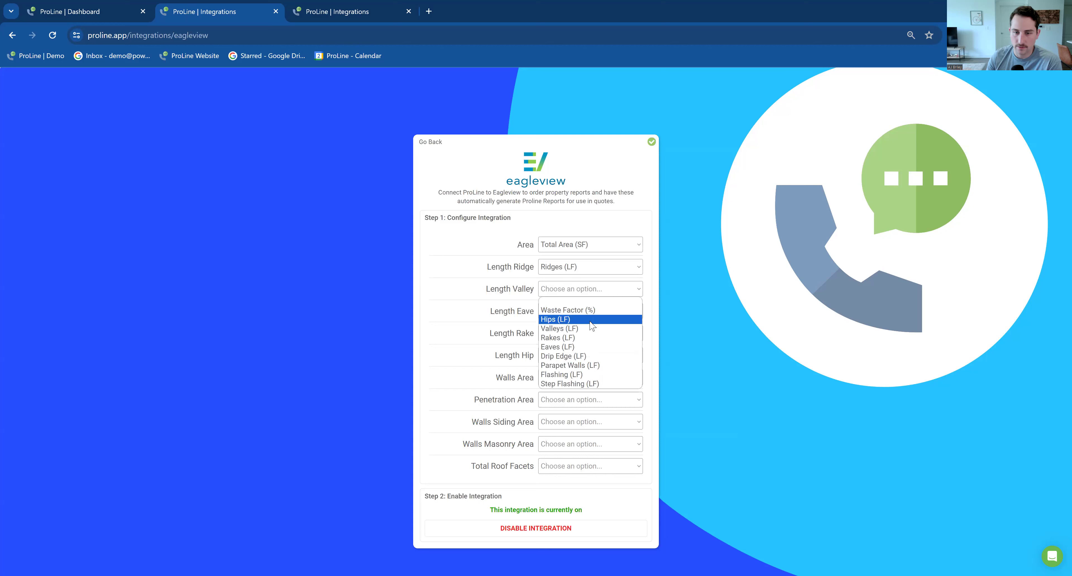
{"action": "left_click", "coordinate": [591, 331]}
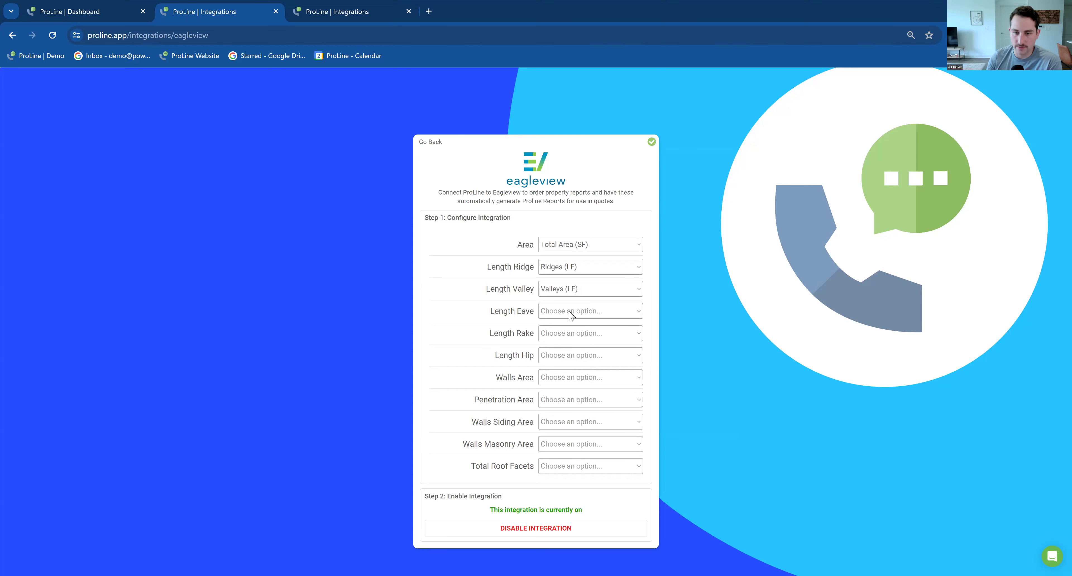
Step: Map Eagleview's Length Eave to Eaves (LF), Length Rake to Rakes (LF), and Length Hip to Hips (LF)
{"action": "left_click", "coordinate": [571, 315]}
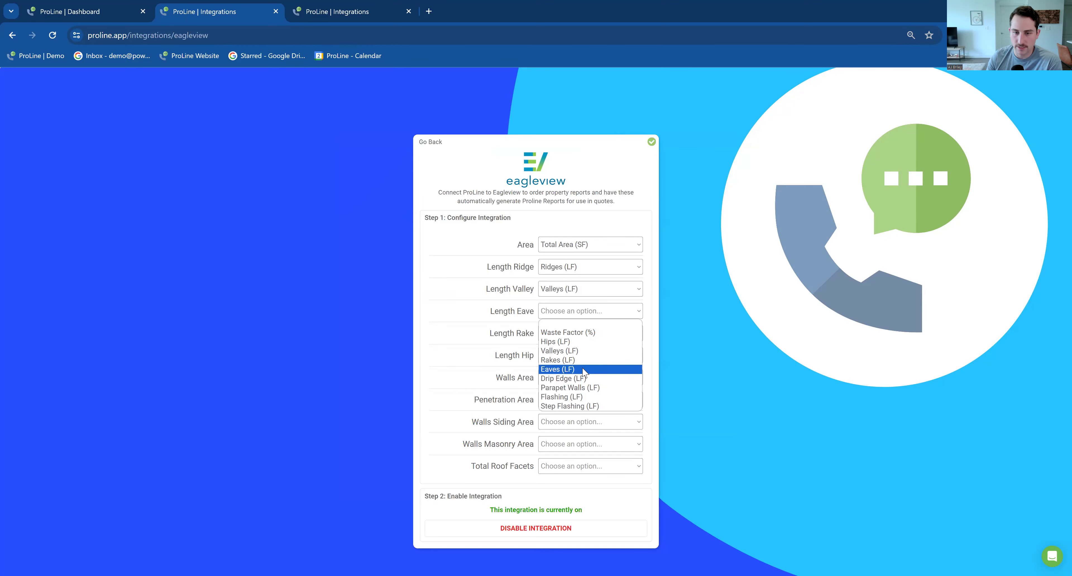
{"action": "left_click", "coordinate": [583, 372]}
{"action": "left_click", "coordinate": [581, 335]}
{"action": "left_click", "coordinate": [584, 374]}
{"action": "left_click", "coordinate": [573, 357]}
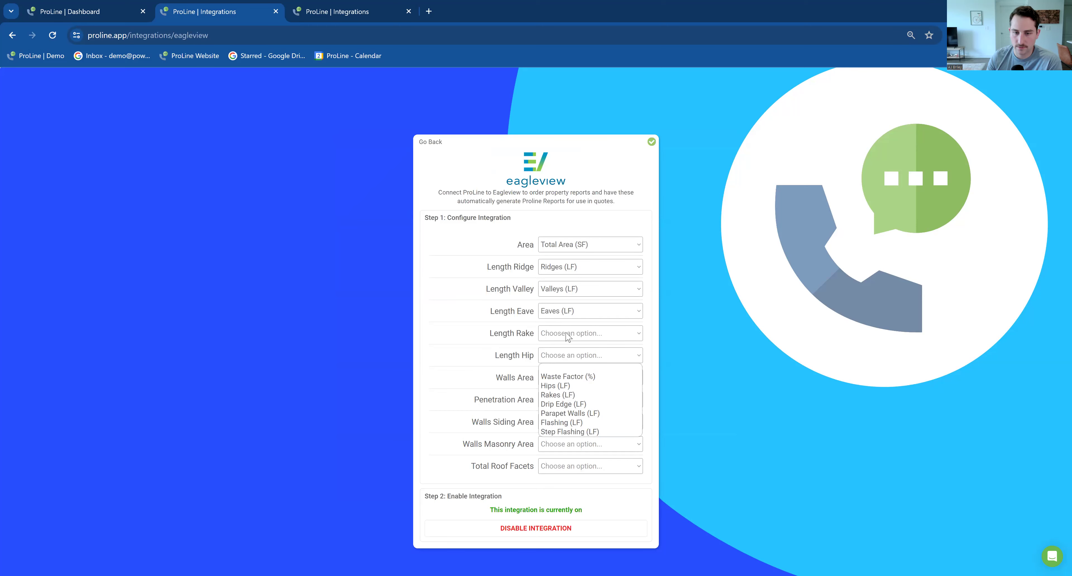
{"action": "left_click", "coordinate": [569, 334]}
{"action": "left_click", "coordinate": [577, 374]}
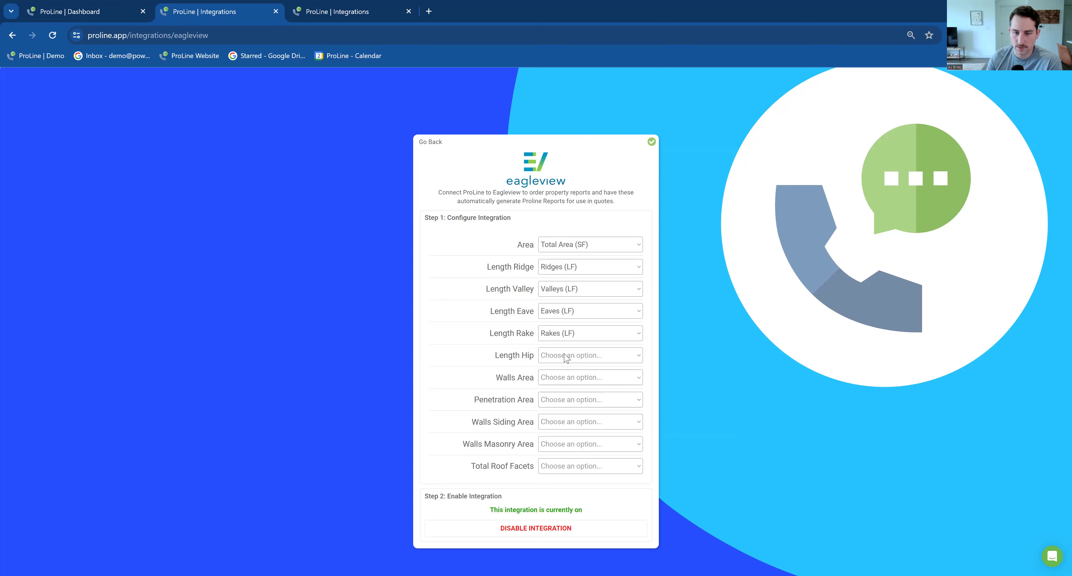
{"action": "left_click", "coordinate": [570, 358]}
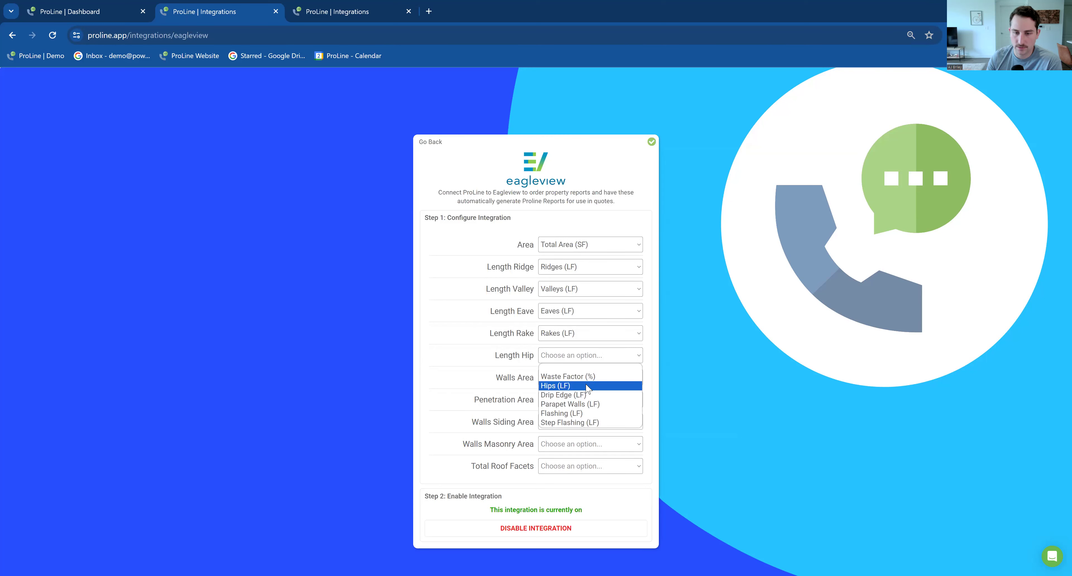
{"action": "left_click", "coordinate": [587, 388]}
Step: Check the mapping options for Walls Area and point out the remaining unmapped fields, including Walls Siding Area and Total Roof Facets
{"action": "left_click", "coordinate": [598, 377]}
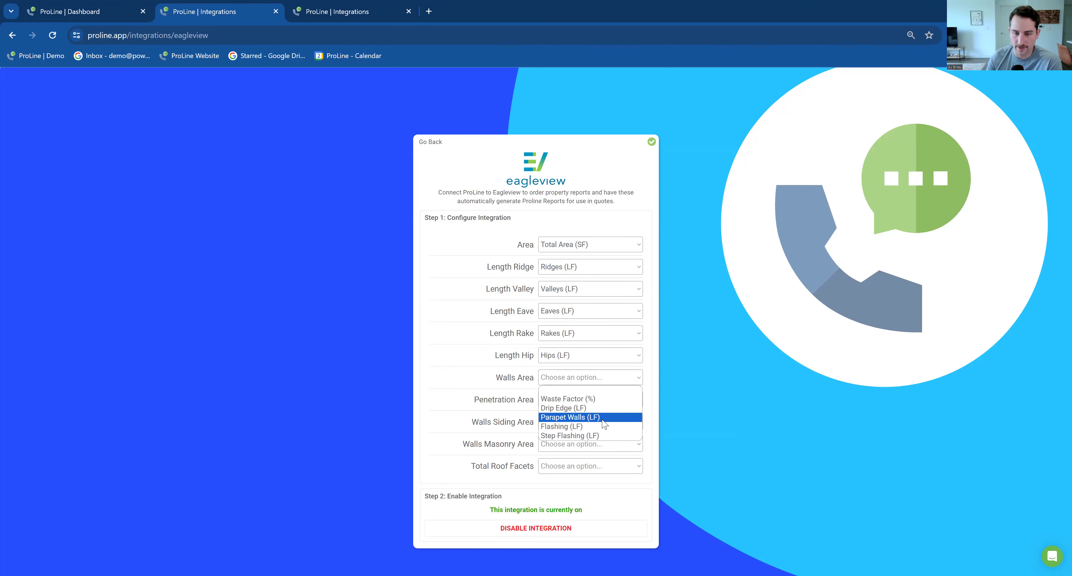
{"action": "left_click", "coordinate": [504, 387]}
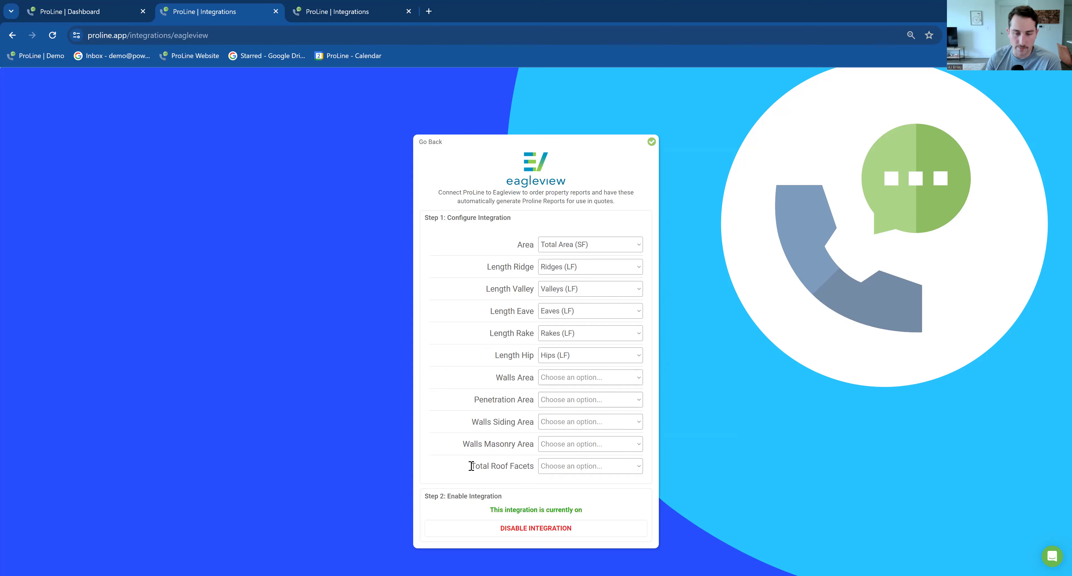
{"action": "left_click_drag", "start_coordinate": [470, 467], "coordinate": [543, 467]}
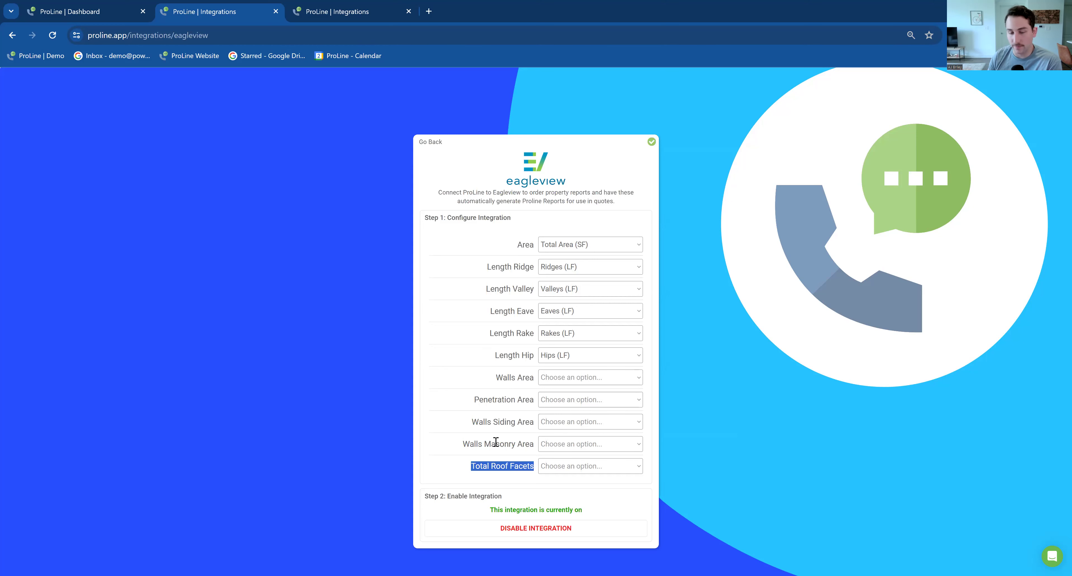
{"action": "left_click", "coordinate": [516, 445]}
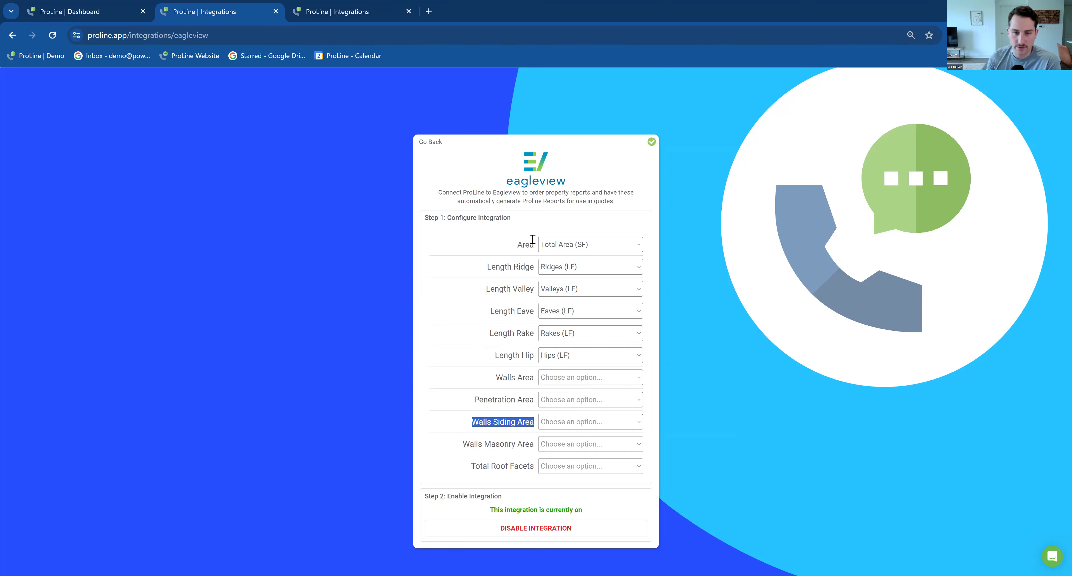
{"action": "left_click", "coordinate": [531, 437]}
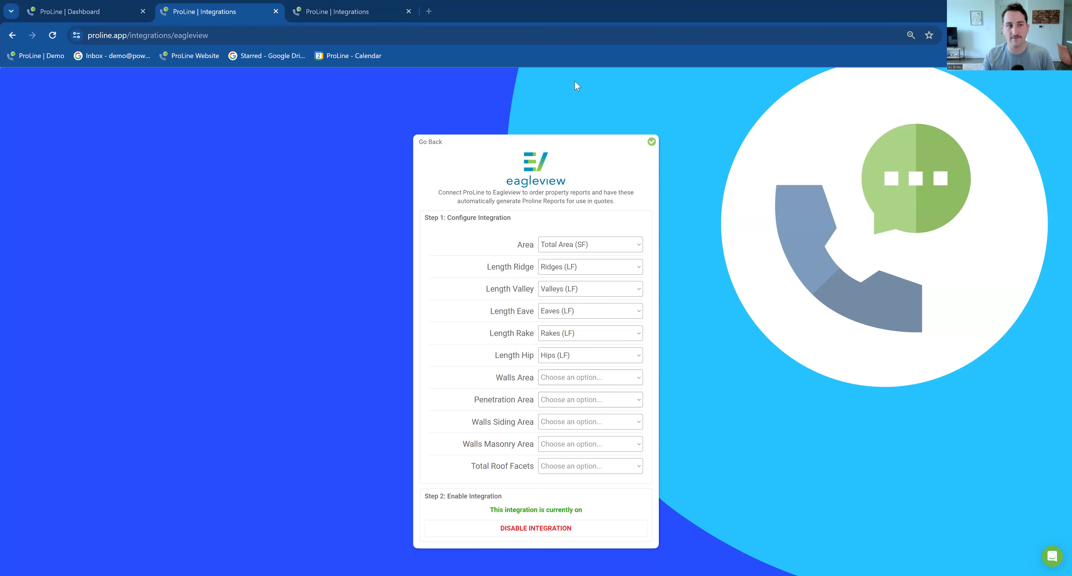
Step: Open the quantity calculation editor for ALUMINUM DRIP EDGE in the company's quote price list, and review its measurement token reference
{"action": "left_click", "coordinate": [142, 5]}
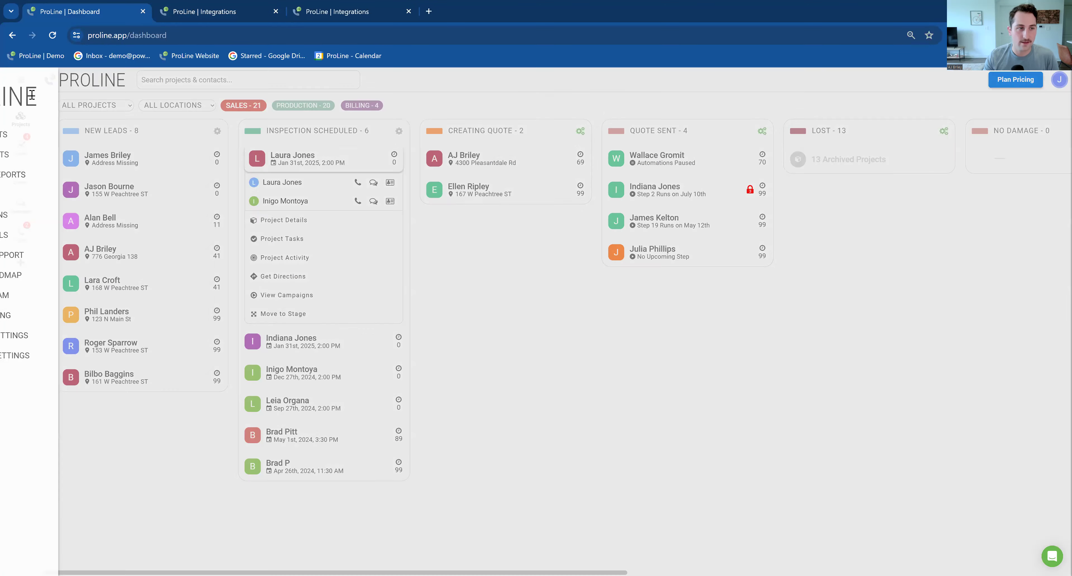
{"action": "left_click", "coordinate": [32, 362]}
{"action": "left_click", "coordinate": [304, 124]}
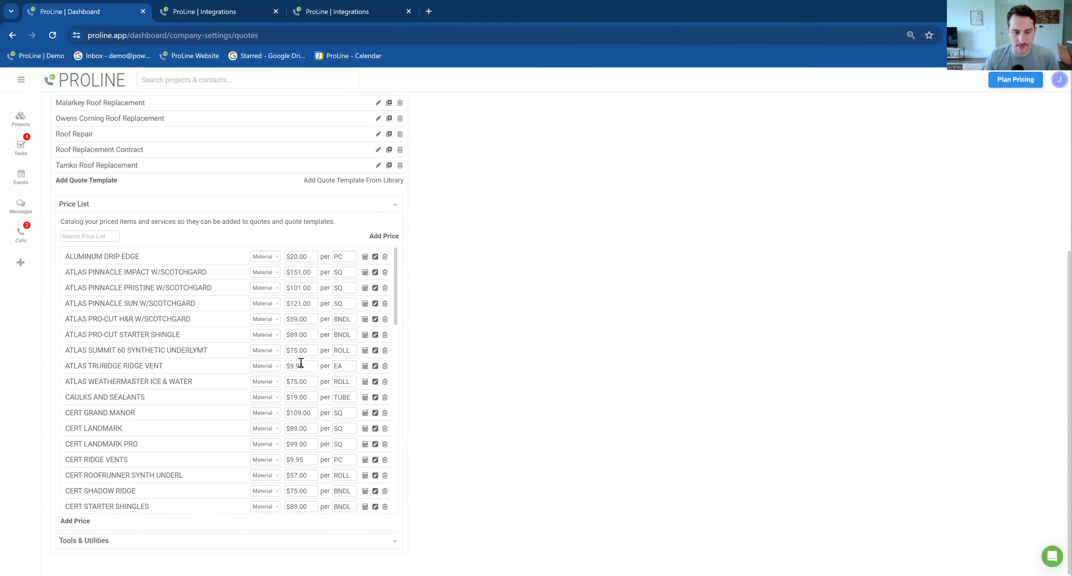
{"action": "left_click", "coordinate": [365, 257]}
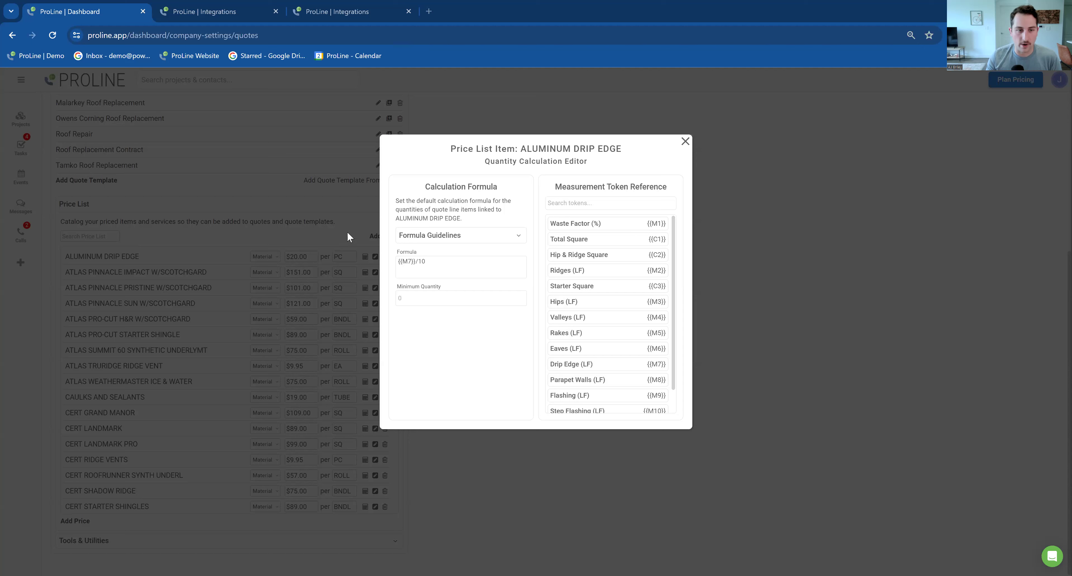
{"action": "scroll", "coordinate": [645, 362], "scroll_direction": "down", "scroll_amount": 1}
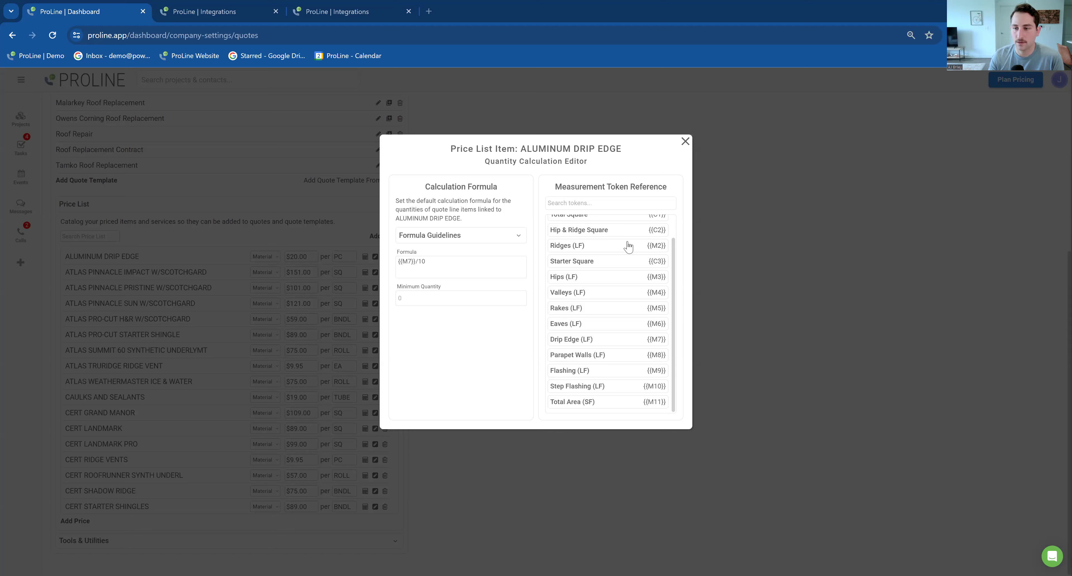
{"action": "scroll", "coordinate": [628, 249], "scroll_direction": "up", "scroll_amount": 1}
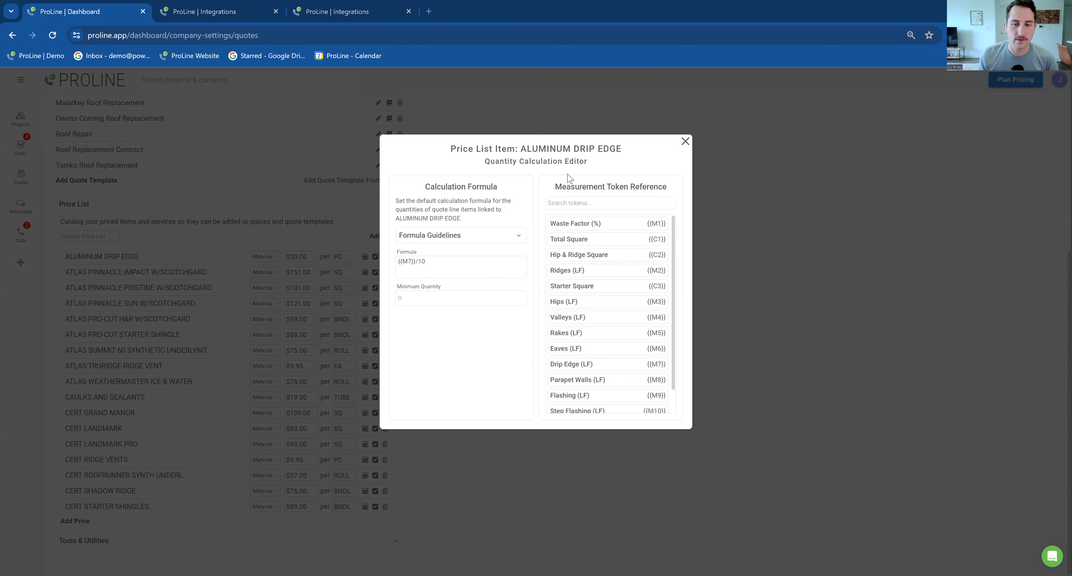
Step: Leave the drip edge quantity editor, open the account's notification settings, and highlight the Report Updates option
{"action": "left_click", "coordinate": [683, 145]}
{"action": "left_click", "coordinate": [20, 118]}
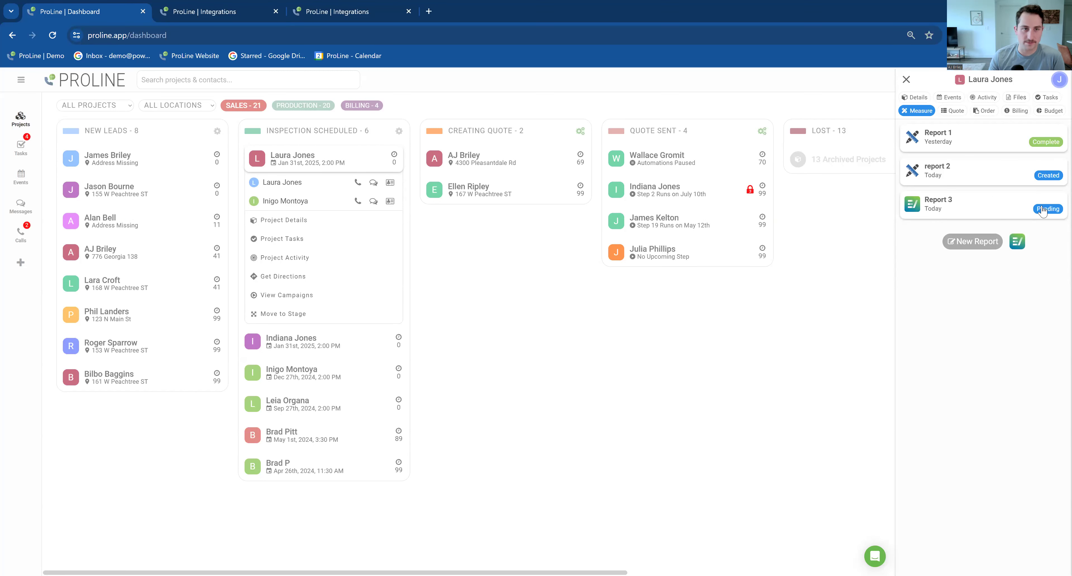
{"action": "left_click", "coordinate": [21, 80]}
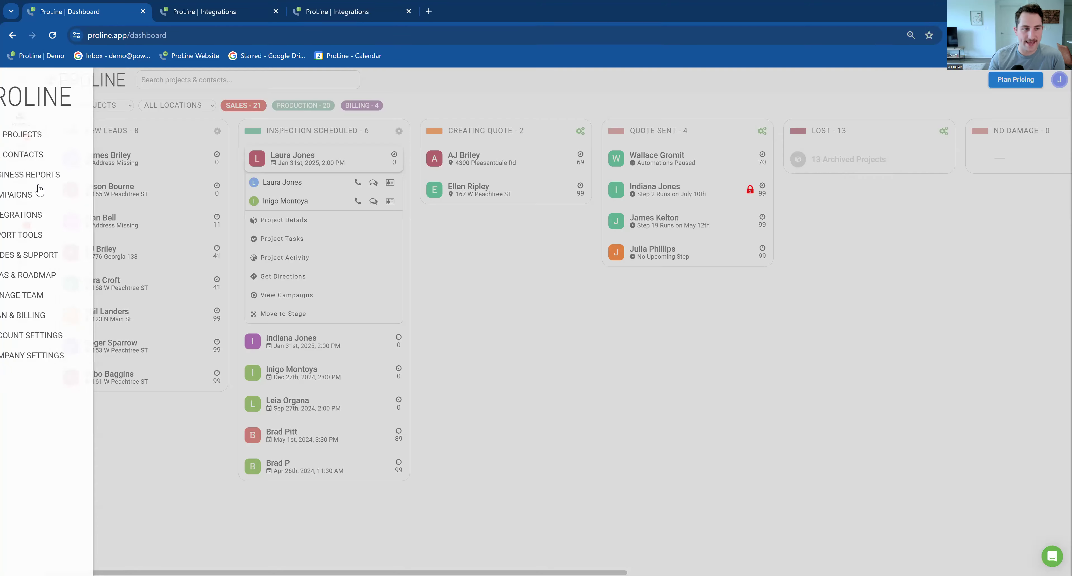
{"action": "left_click", "coordinate": [54, 356]}
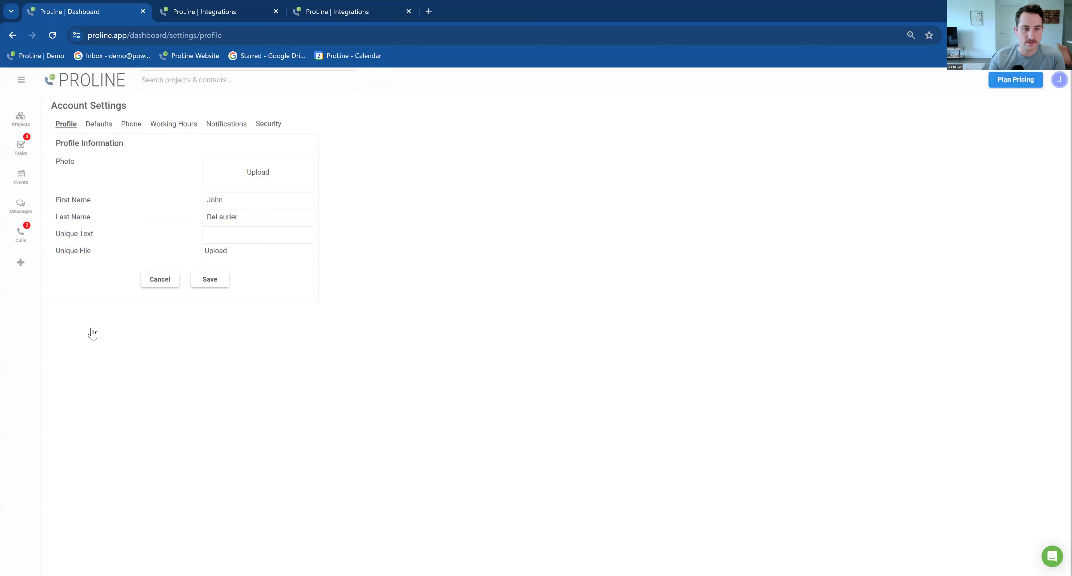
{"action": "left_click", "coordinate": [229, 132]}
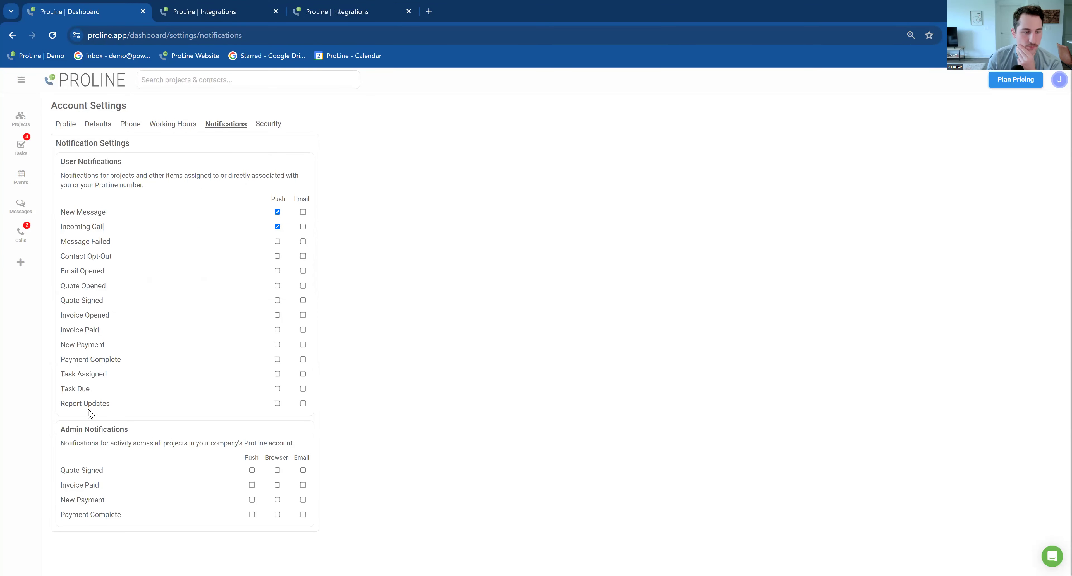
{"action": "left_click_drag", "start_coordinate": [122, 404], "coordinate": [71, 406]}
{"action": "left_click", "coordinate": [96, 403]}
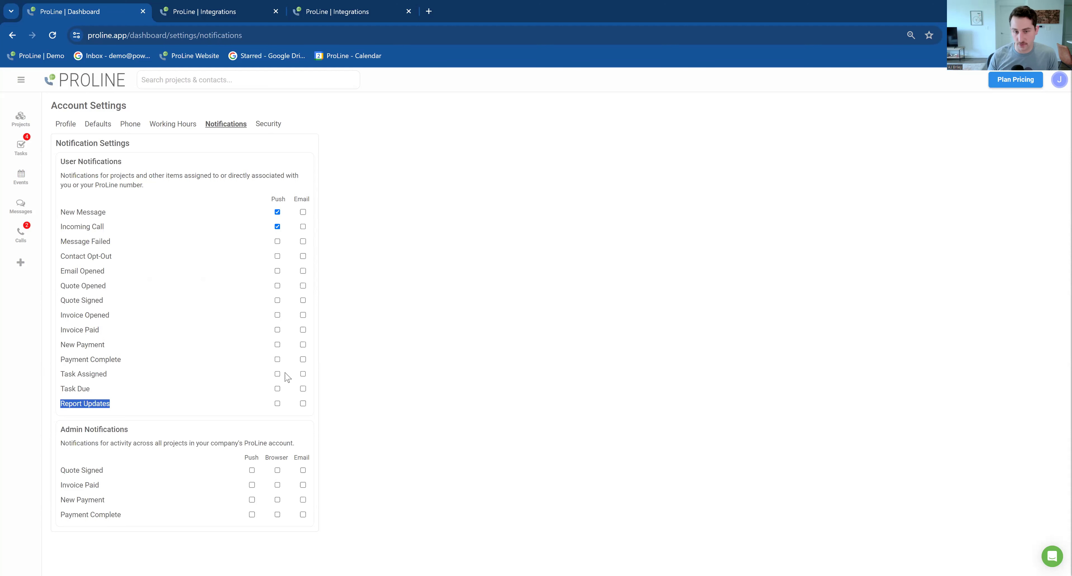
Step: Open the measurement reports of the first project in the Inspection Scheduled stage
{"action": "left_click", "coordinate": [21, 118]}
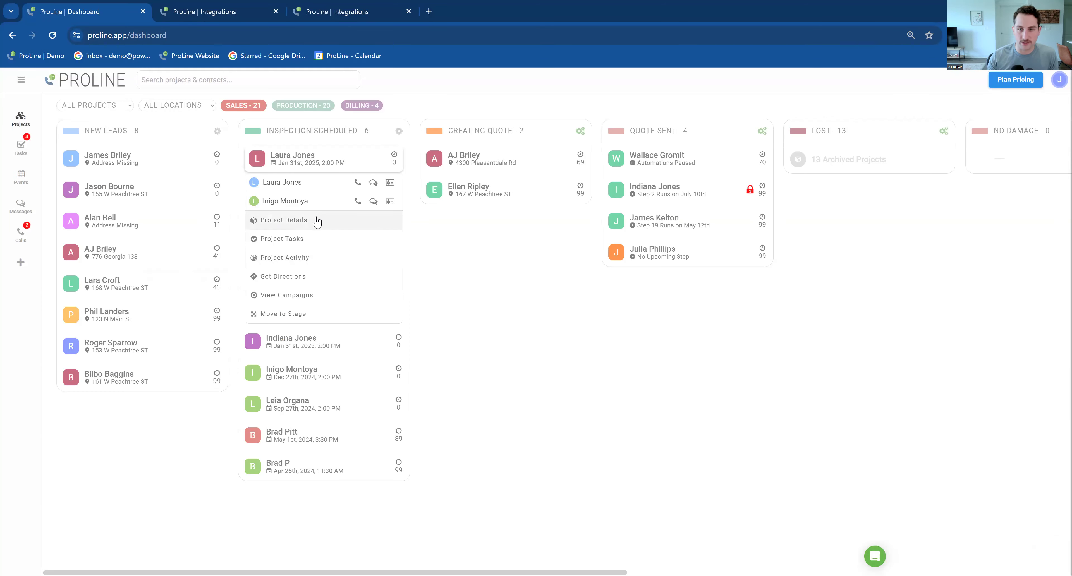
{"action": "left_click", "coordinate": [299, 220]}
{"action": "left_click", "coordinate": [919, 113]}
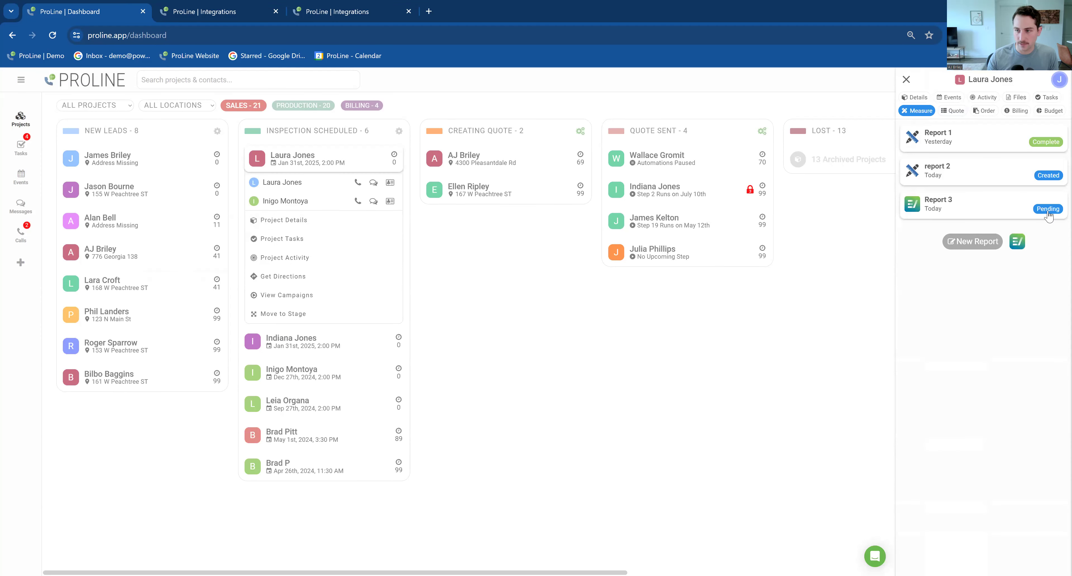
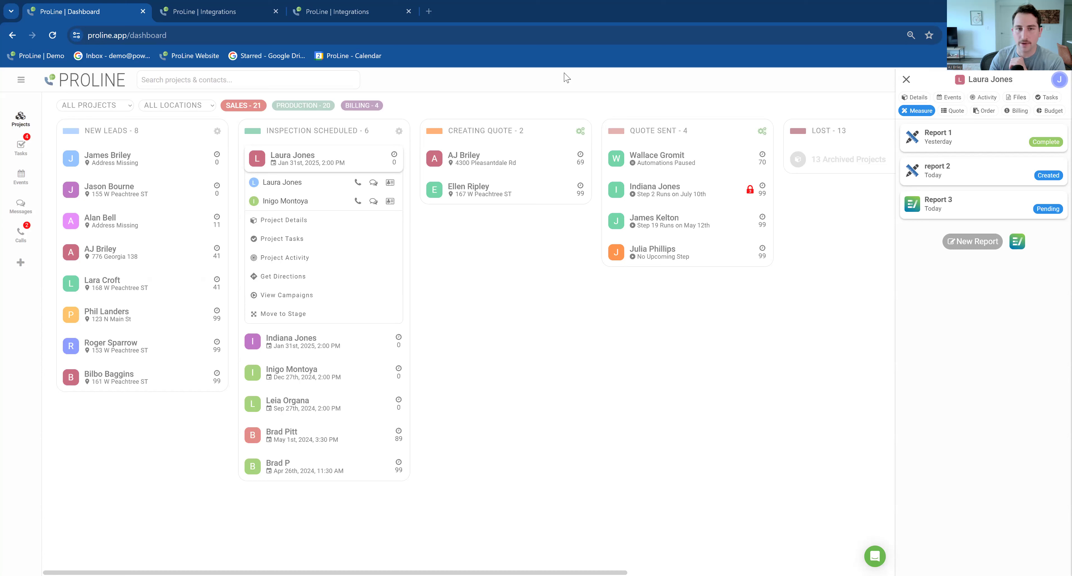
Step: Open the feature ideas site at ideas.proline.app, also follow ProLine's own Ideas & Roadmap link, and close the duplicate page
{"action": "left_click", "coordinate": [429, 12]}
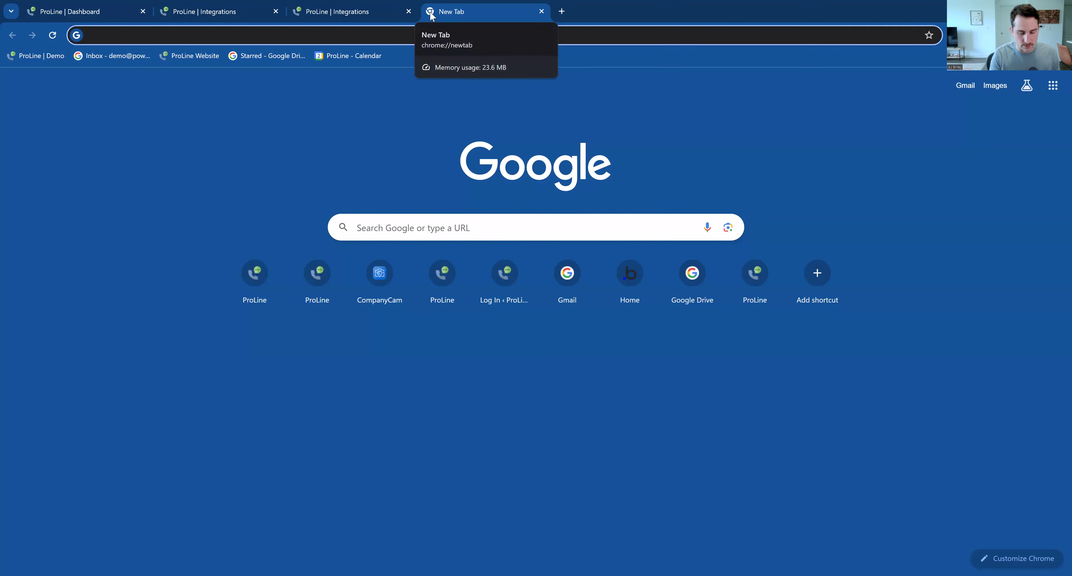
{"action": "type", "text": "idea"}
{"action": "key", "text": "Return"}
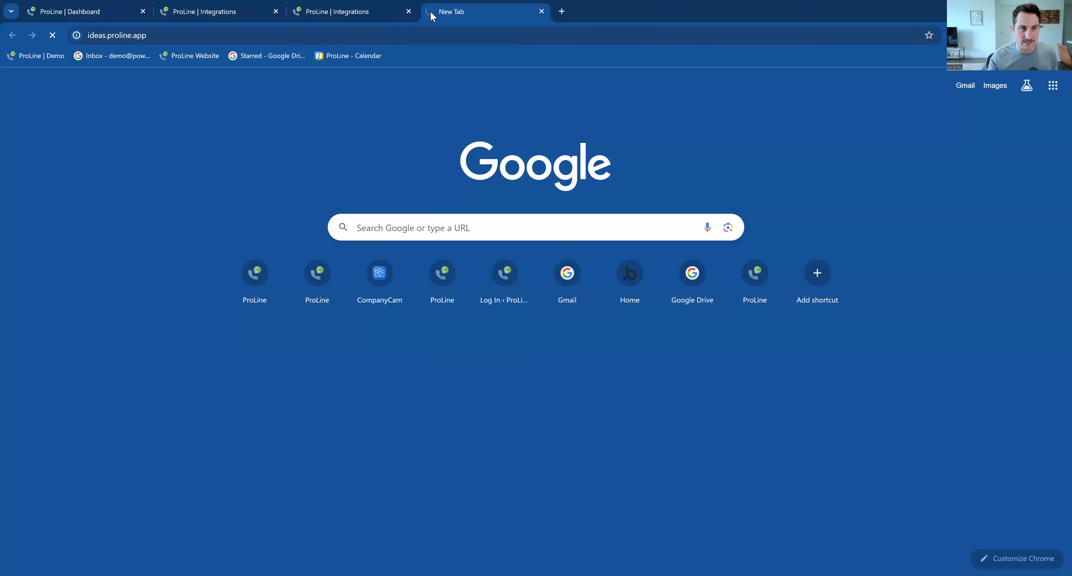
{"action": "left_click", "coordinate": [86, 11]}
{"action": "mouse_move", "coordinate": [88, 296]}
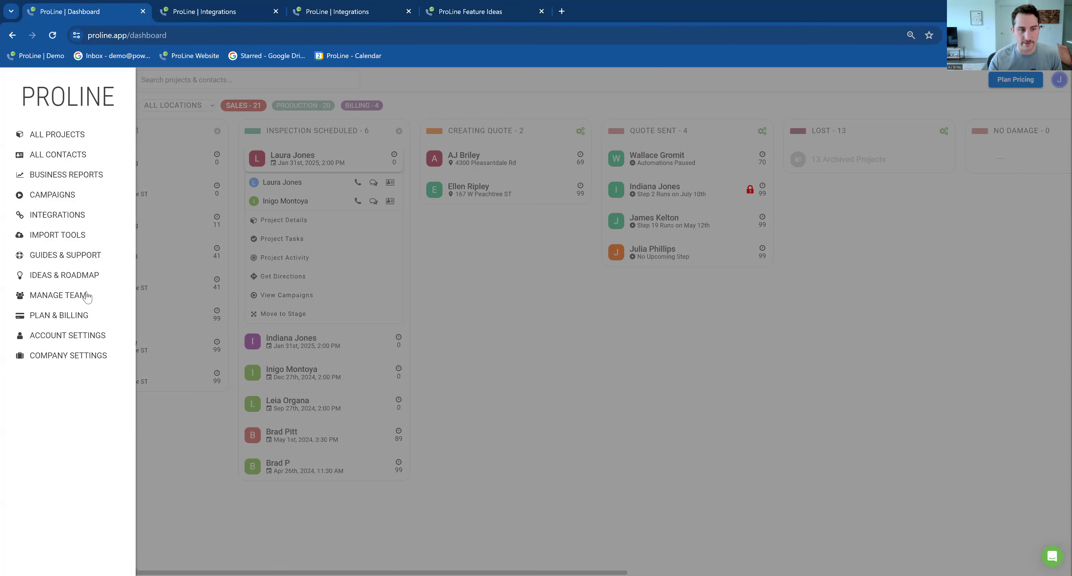
{"action": "left_click", "coordinate": [58, 276]}
{"action": "left_click_drag", "start_coordinate": [239, 4], "coordinate": [674, 14]}
{"action": "left_click", "coordinate": [674, 12]}
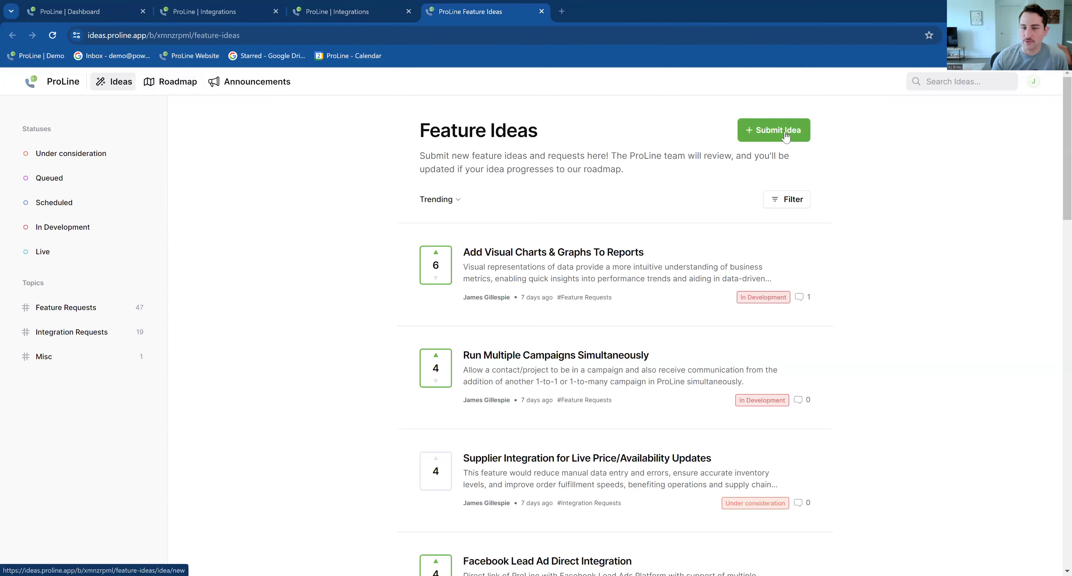
Step: Search the feature ideas for "hover", upvote the Hover Integration idea, and close its details
{"action": "left_click", "coordinate": [937, 87]}
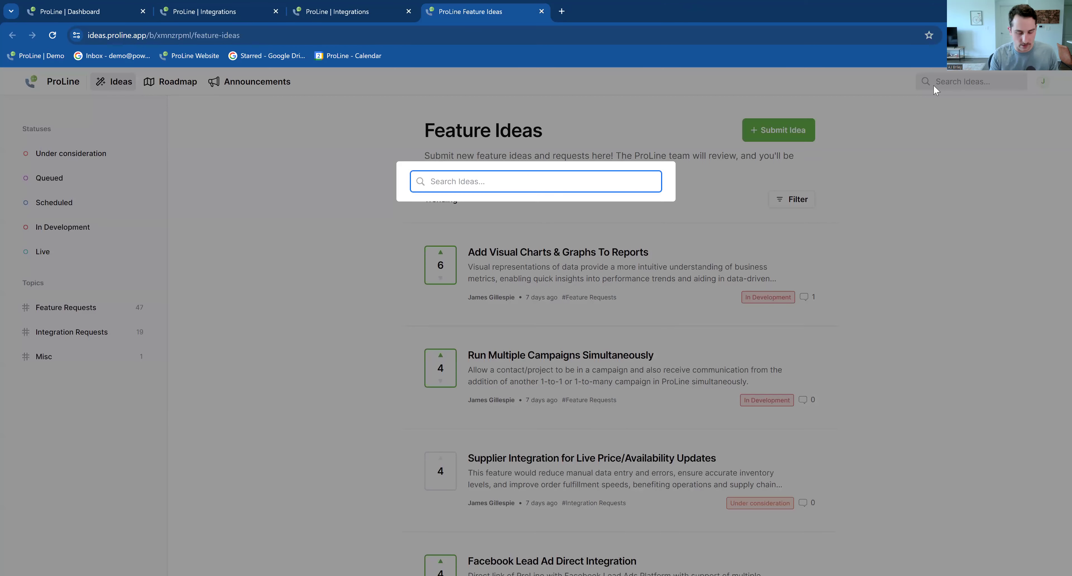
{"action": "type", "text": "hover"}
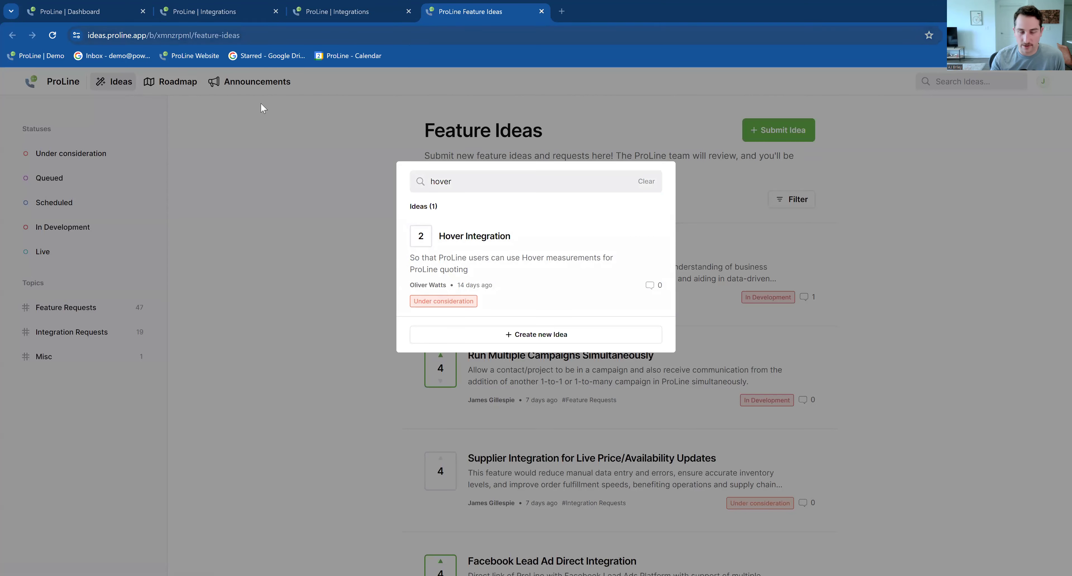
{"action": "left_click", "coordinate": [533, 235]}
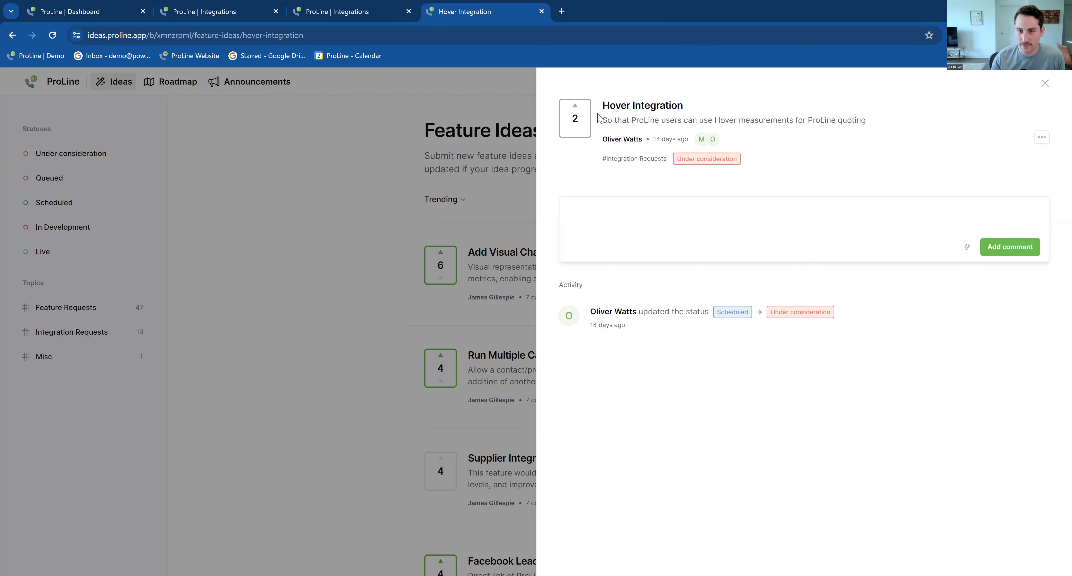
{"action": "left_click", "coordinate": [579, 109]}
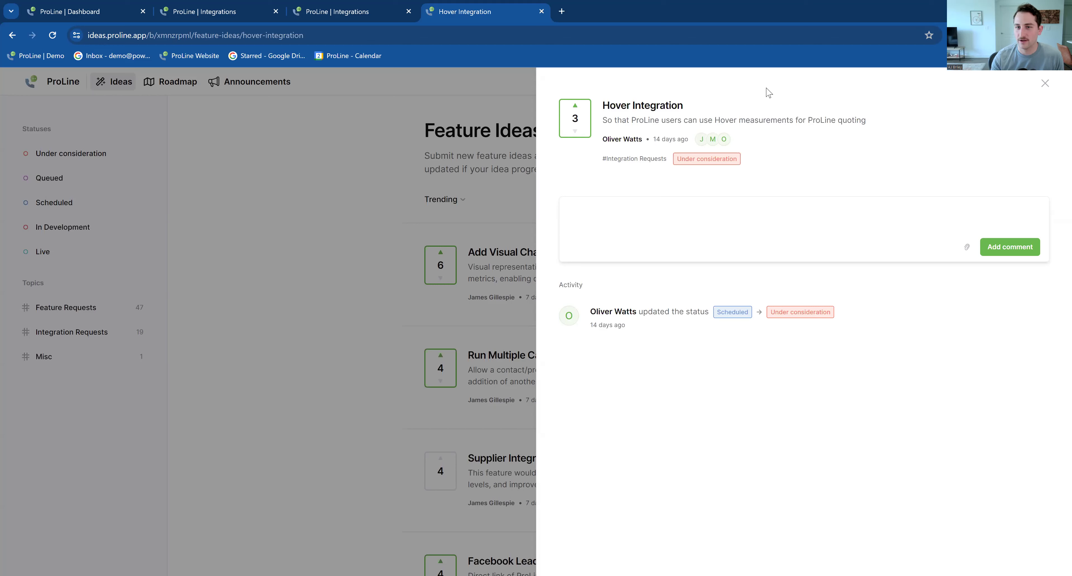
{"action": "left_click", "coordinate": [390, 123]}
Step: Search the feature ideas for "GAF", view the GAF QuickMeasure Integration idea, and close its details
{"action": "left_click", "coordinate": [952, 85]}
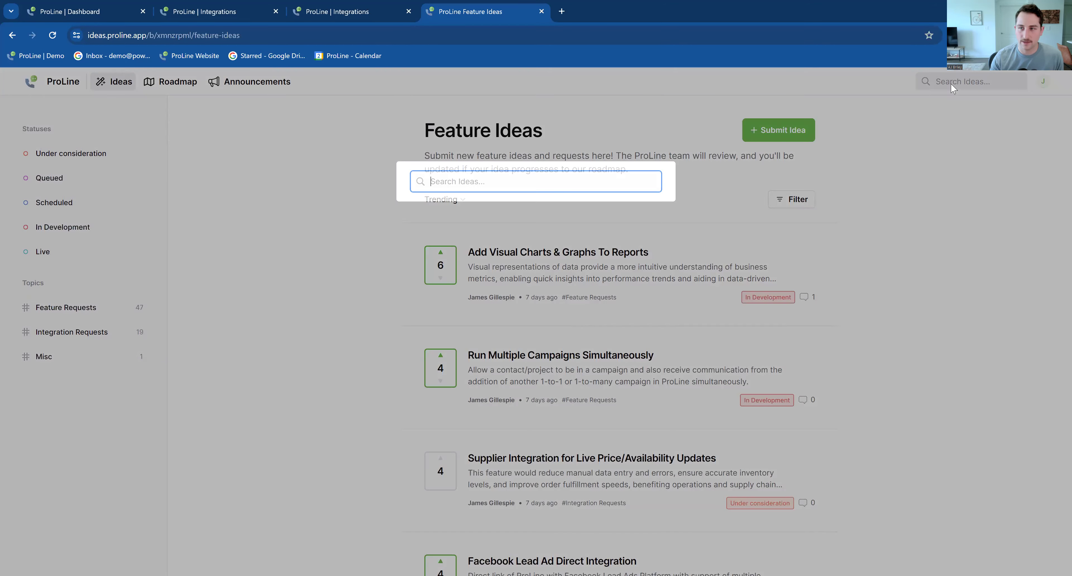
{"action": "type", "text": "GAF"}
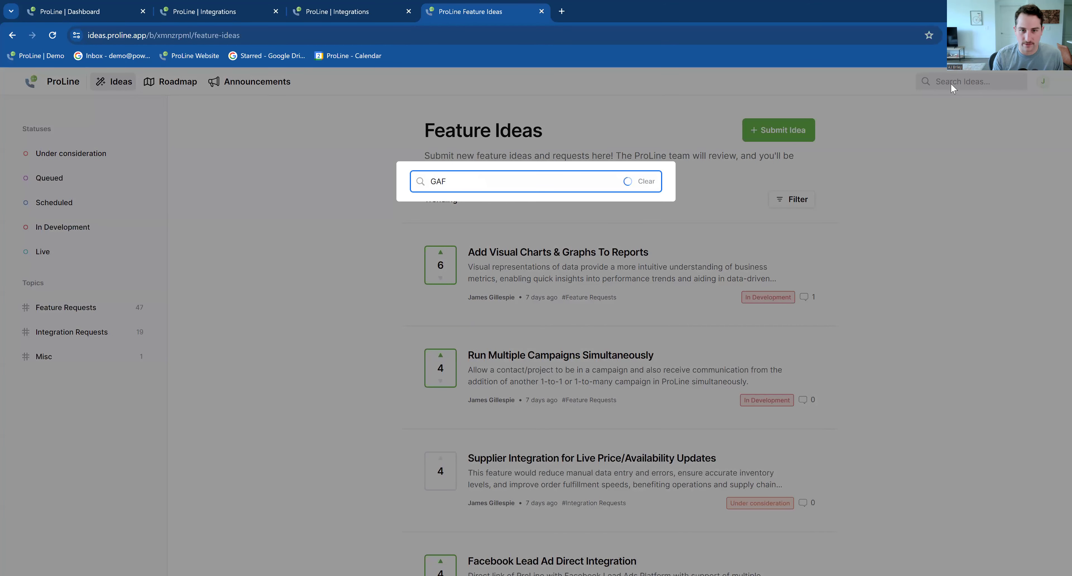
{"action": "key", "text": "BackSpace"}
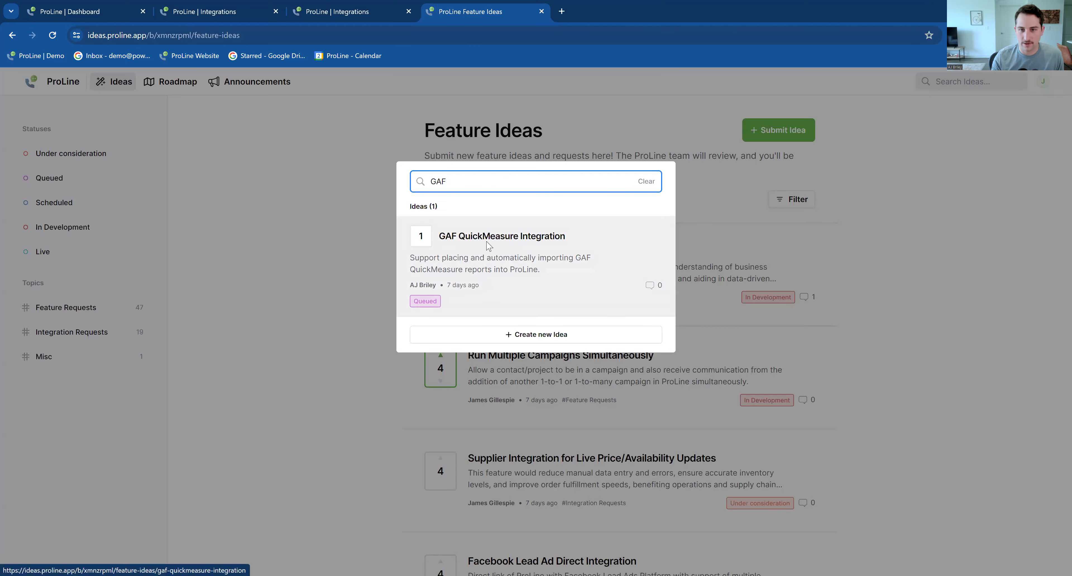
{"action": "left_click", "coordinate": [488, 248]}
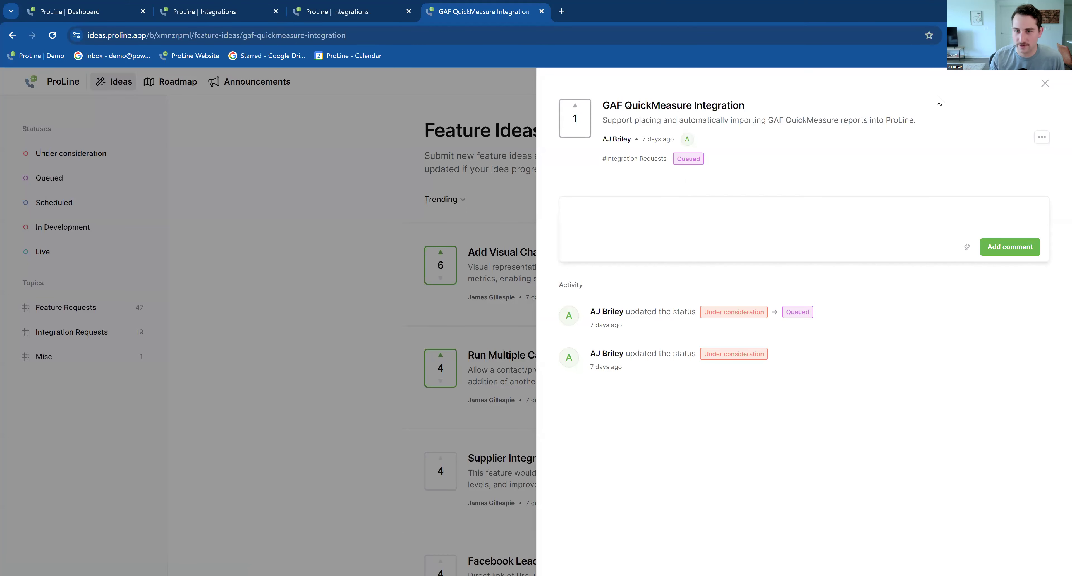
{"action": "left_click", "coordinate": [1045, 84]}
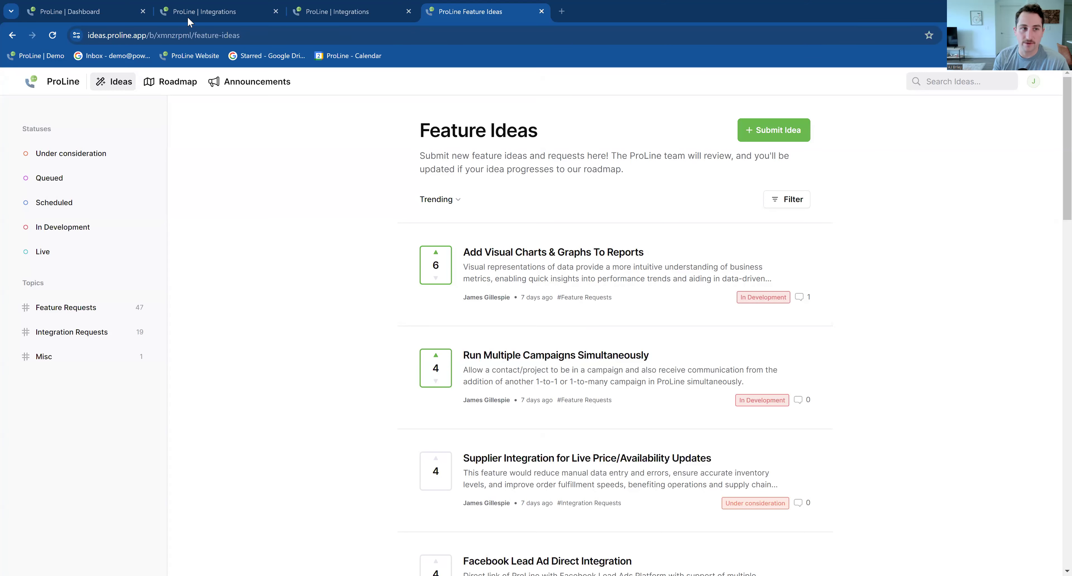
Step: In ProLine's company project settings, move the Waste Factor (%) measurement between Flashing (LF) and Step Flashing (LF)
{"action": "left_click", "coordinate": [83, 11]}
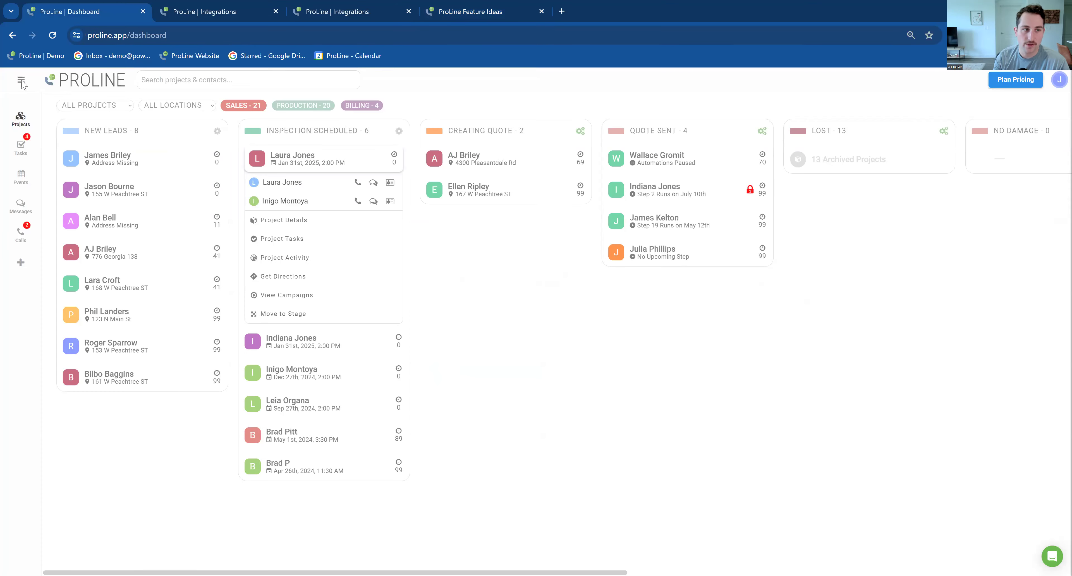
{"action": "left_click", "coordinate": [22, 80]}
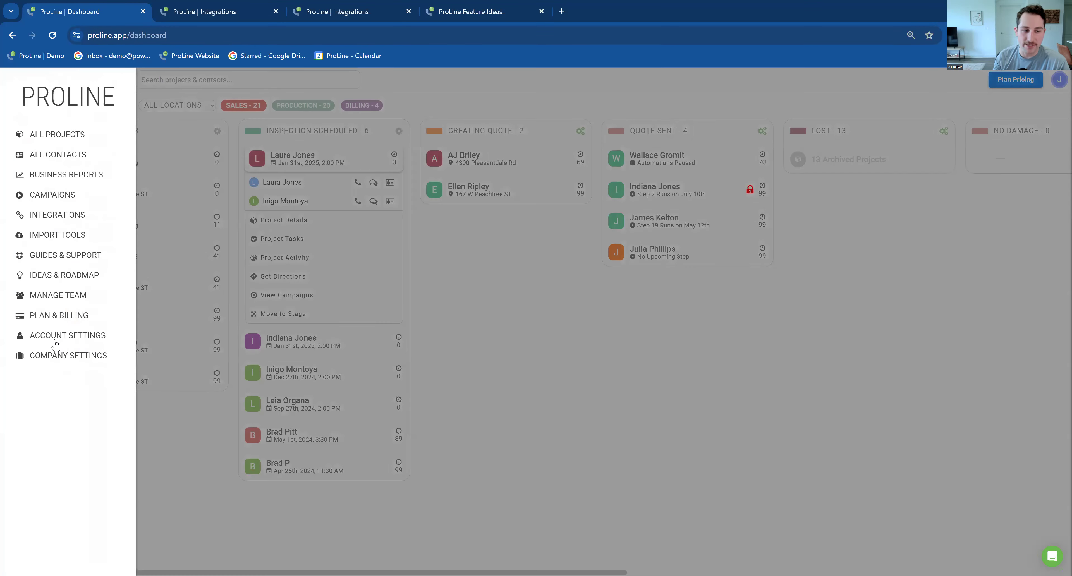
{"action": "left_click", "coordinate": [43, 360]}
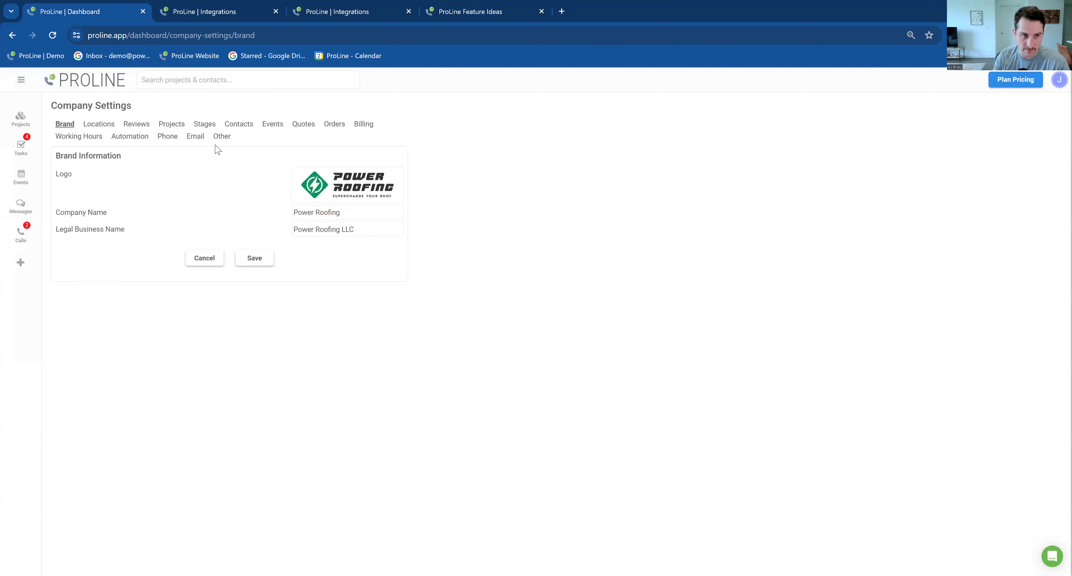
{"action": "left_click", "coordinate": [172, 124]}
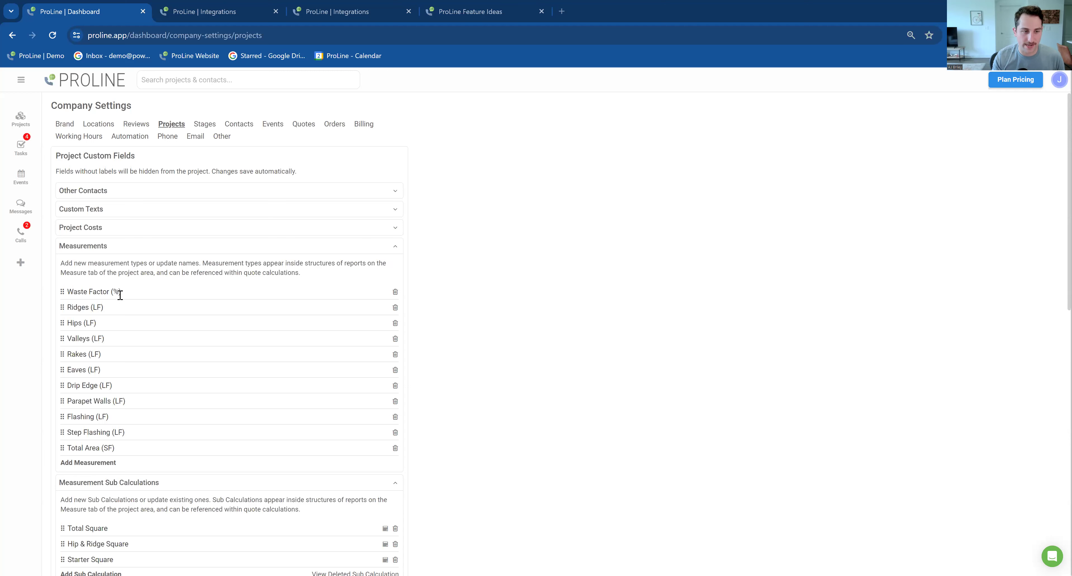
{"action": "left_click_drag", "start_coordinate": [62, 294], "coordinate": [67, 428]}
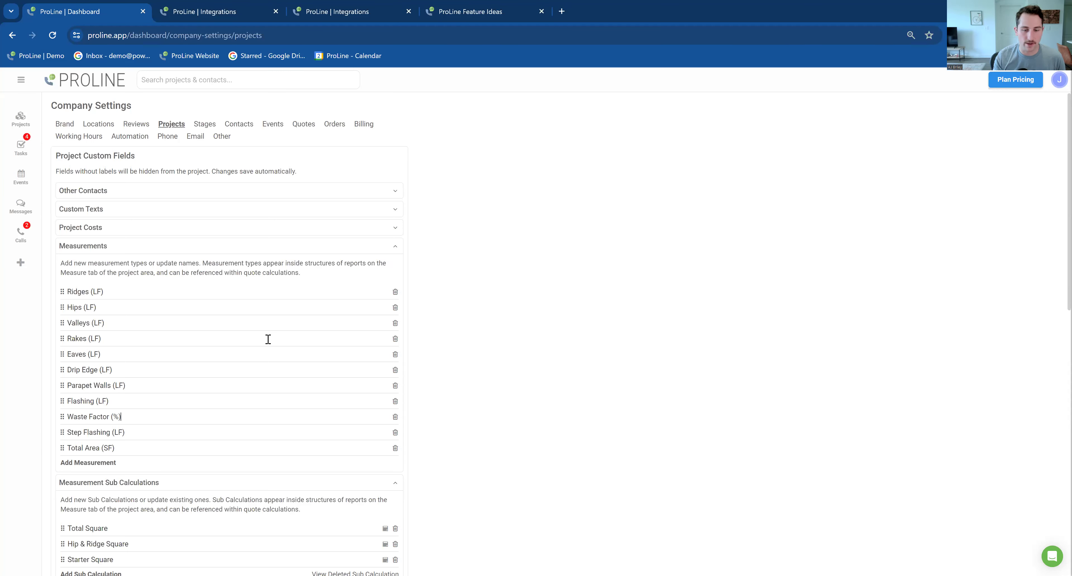
Step: Check the reordered measurement tokens in the quantity calculation editor for ALUMINUM DRIP EDGE in the quote price list, and close it
{"action": "left_click", "coordinate": [304, 124]}
{"action": "scroll", "coordinate": [299, 416], "scroll_direction": "down", "scroll_amount": 3}
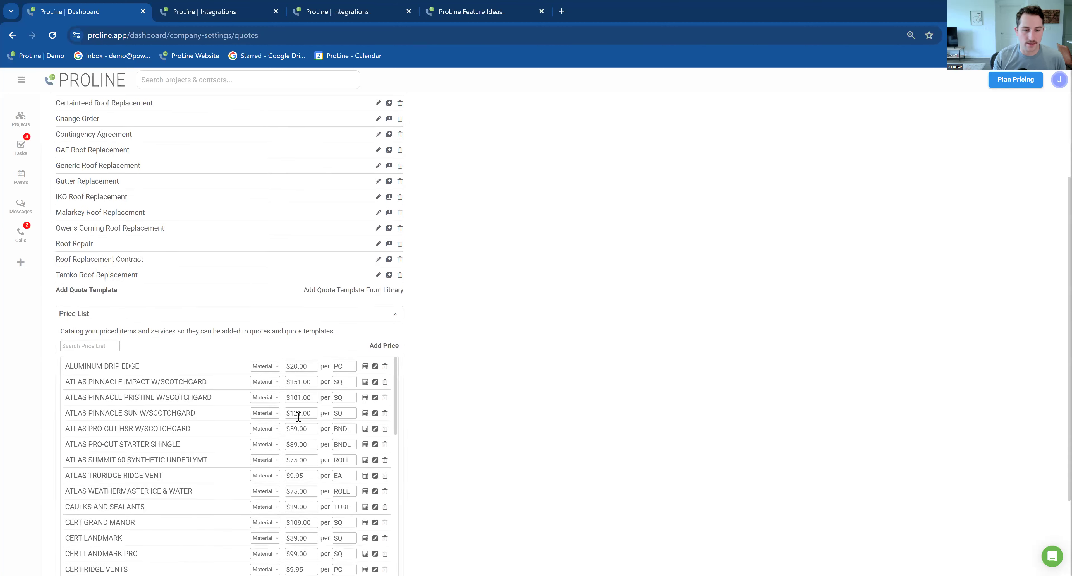
{"action": "scroll", "coordinate": [298, 416], "scroll_direction": "down", "scroll_amount": 2}
{"action": "scroll", "coordinate": [299, 273], "scroll_direction": "up", "scroll_amount": 3}
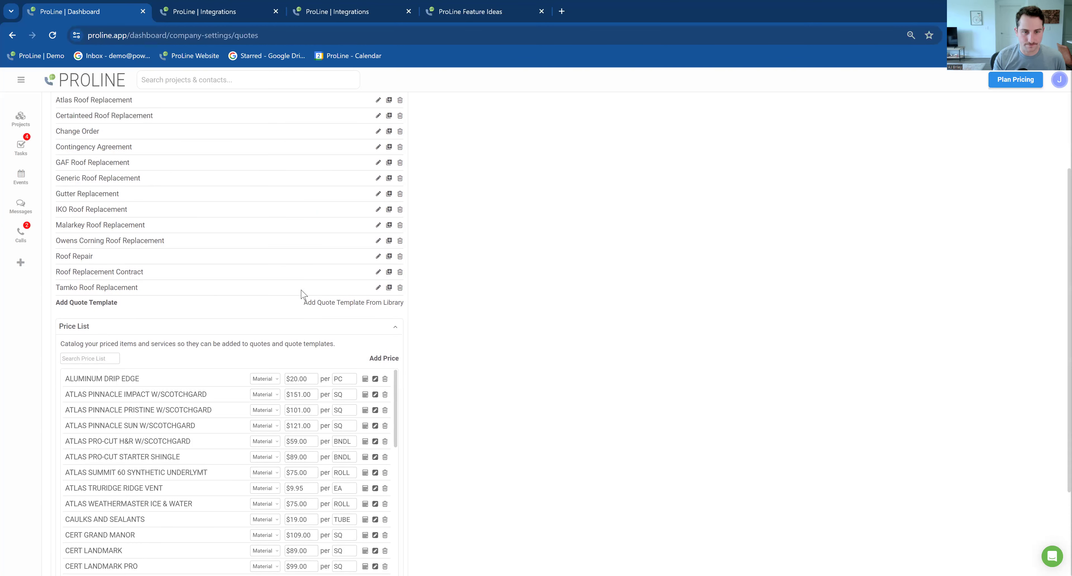
{"action": "left_click", "coordinate": [365, 379]}
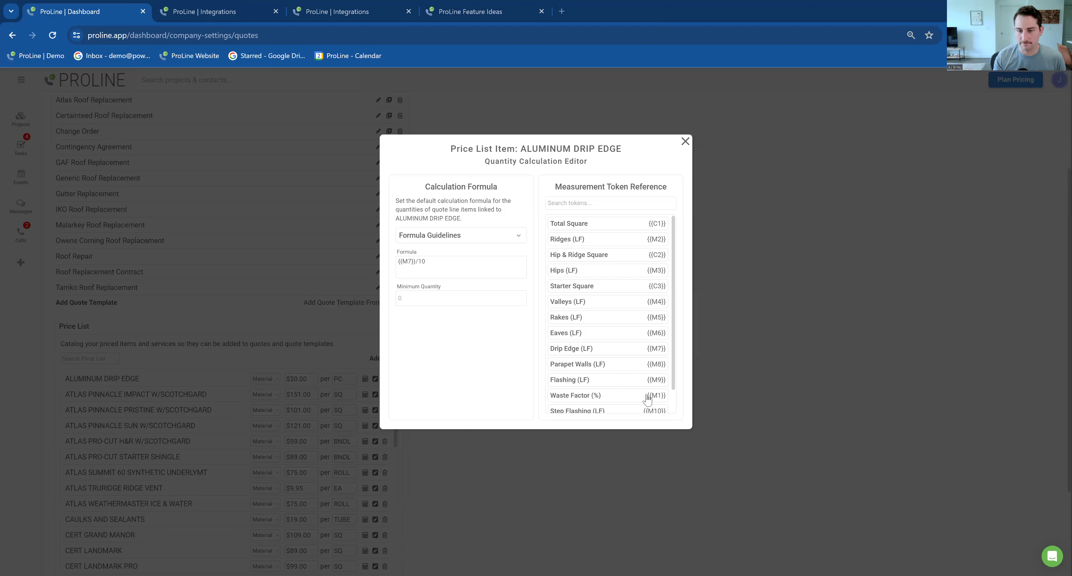
{"action": "left_click", "coordinate": [685, 141]}
{"action": "scroll", "coordinate": [205, 327], "scroll_direction": "up", "scroll_amount": 3}
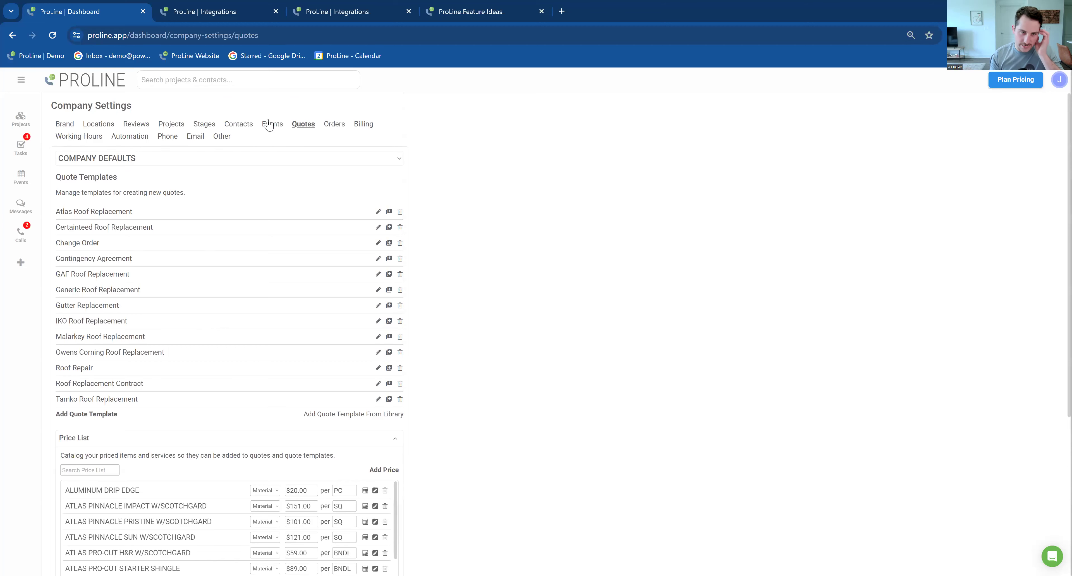
Step: Return to the company's project measurement fields and move Waste Factor (%) back to the start of the list
{"action": "left_click", "coordinate": [171, 124]}
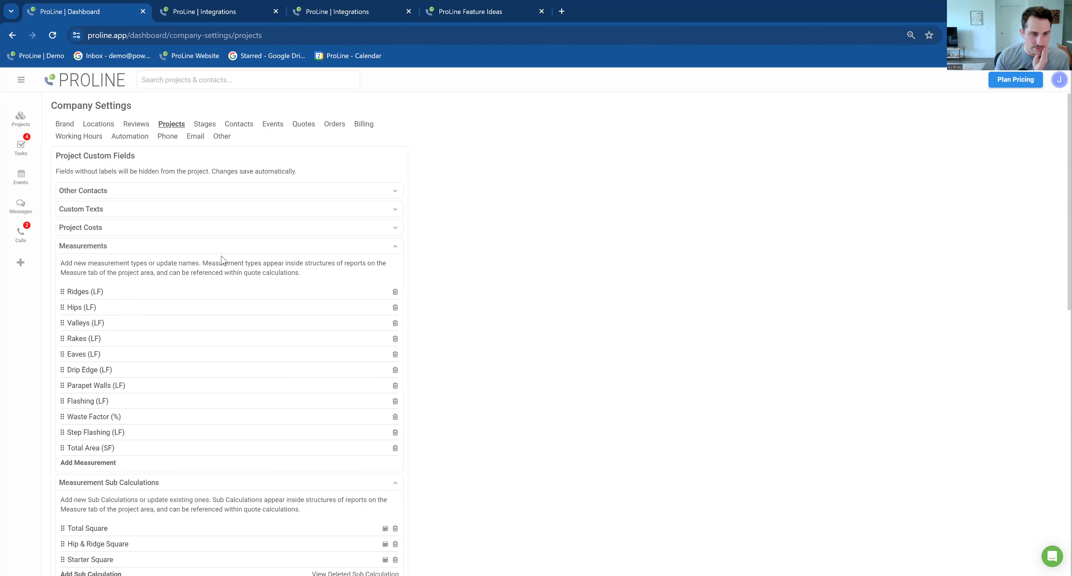
{"action": "scroll", "coordinate": [340, 247], "scroll_direction": "down", "scroll_amount": 4}
{"action": "scroll", "coordinate": [302, 266], "scroll_direction": "up", "scroll_amount": 3}
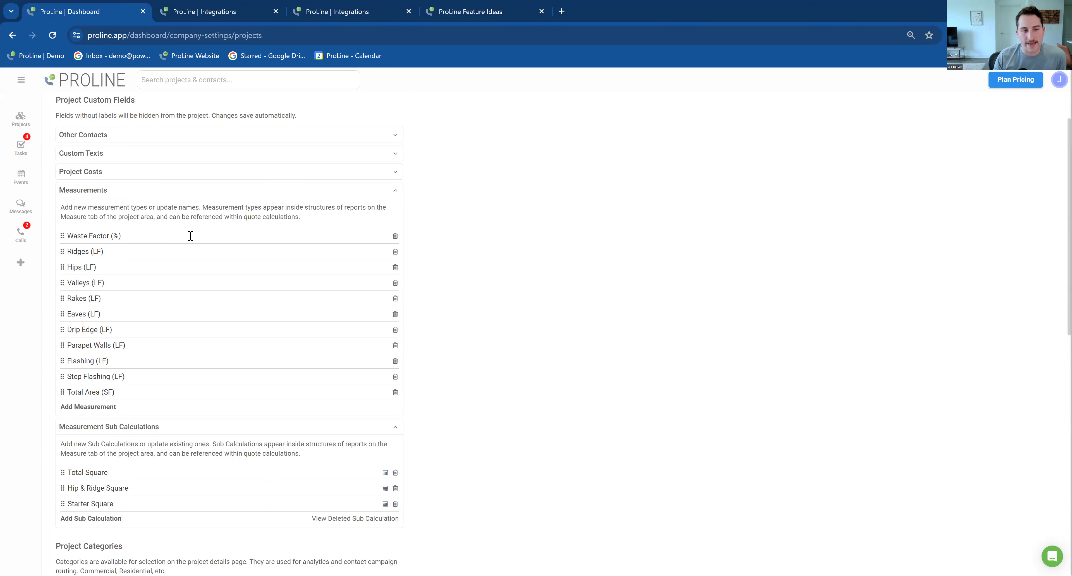
Step: Delete the Waste Factor (%) measurement and display the list of deleted measurements
{"action": "left_click", "coordinate": [395, 237]}
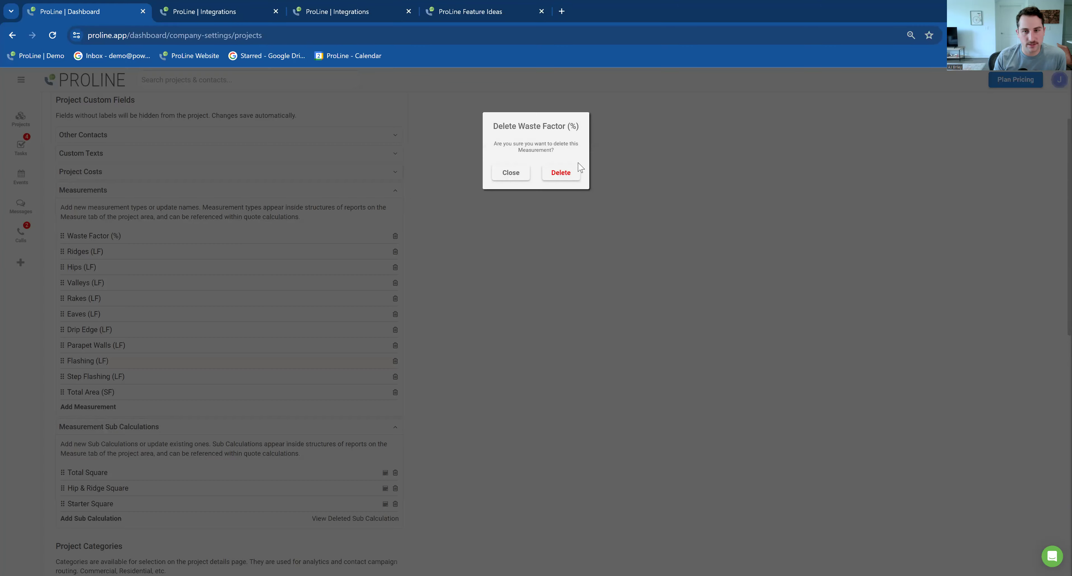
{"action": "left_click", "coordinate": [568, 174]}
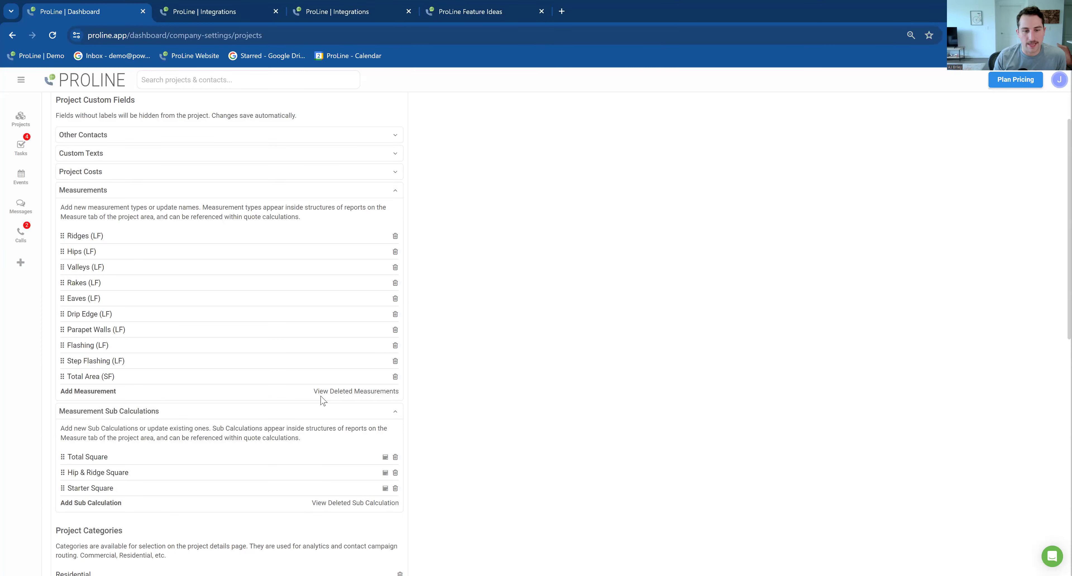
{"action": "left_click", "coordinate": [360, 392]}
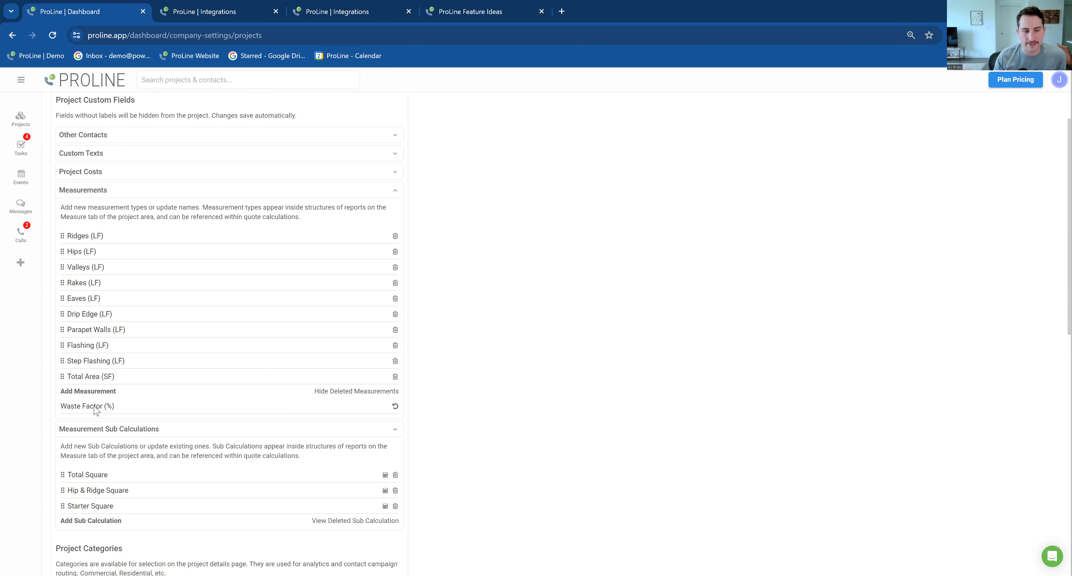
Step: Restore the deleted Waste Factor (%) measurement to the project measurement fields
{"action": "left_click", "coordinate": [395, 407]}
{"action": "double_click", "coordinate": [509, 161]}
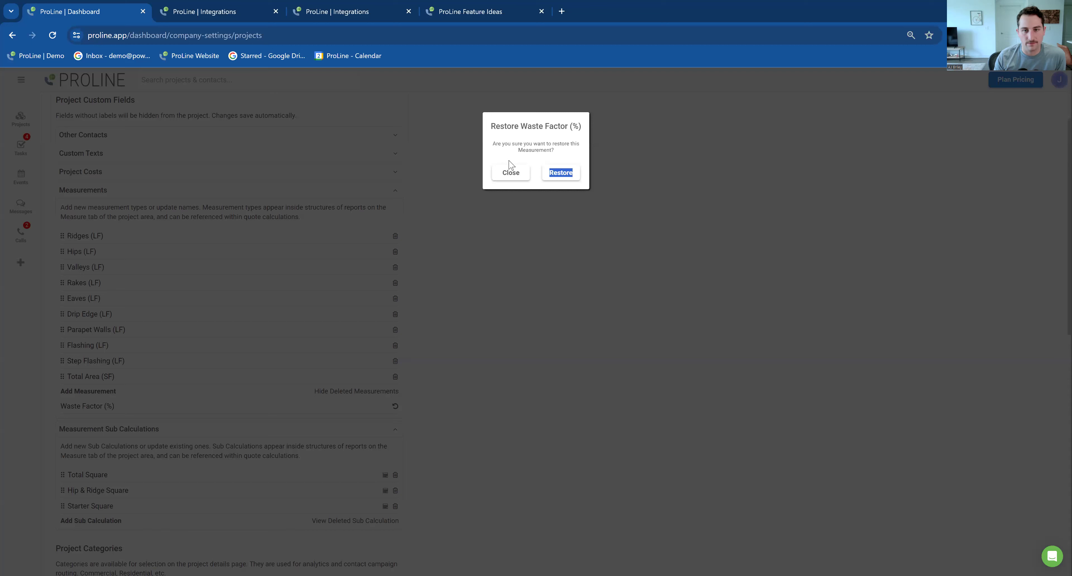
{"action": "left_click", "coordinate": [557, 175]}
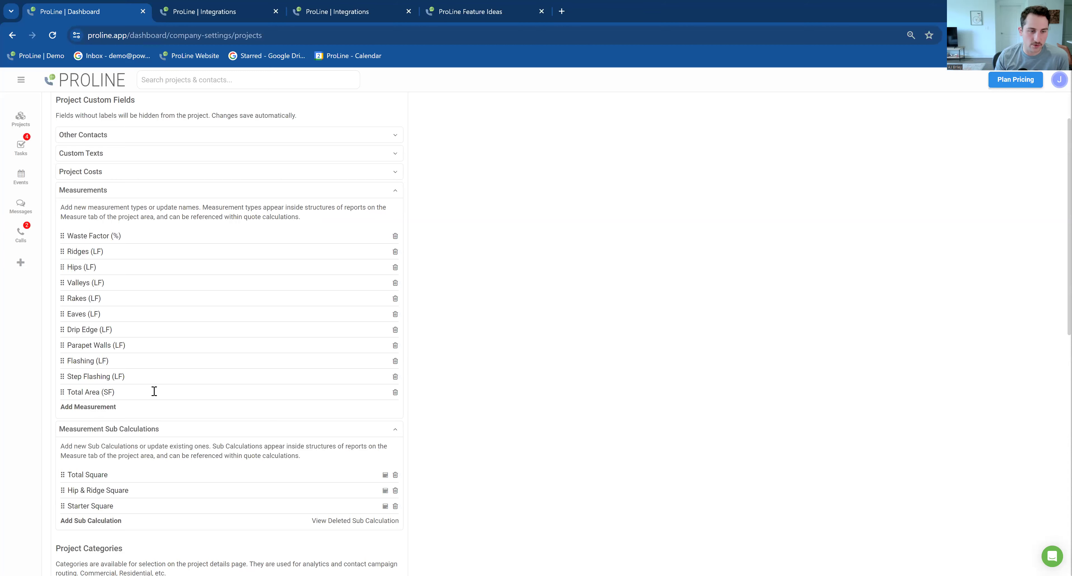
Step: Delete the Total Area (SF) measurement and create a new measurement named Test Measure
{"action": "left_click", "coordinate": [395, 392]}
{"action": "left_click", "coordinate": [560, 173]}
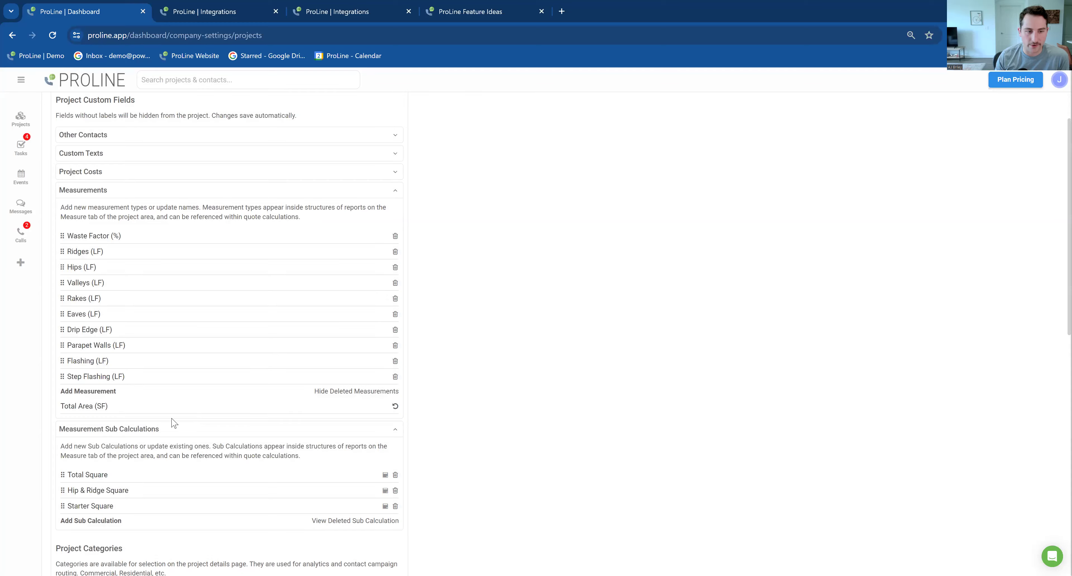
{"action": "type", "text": "Test "}
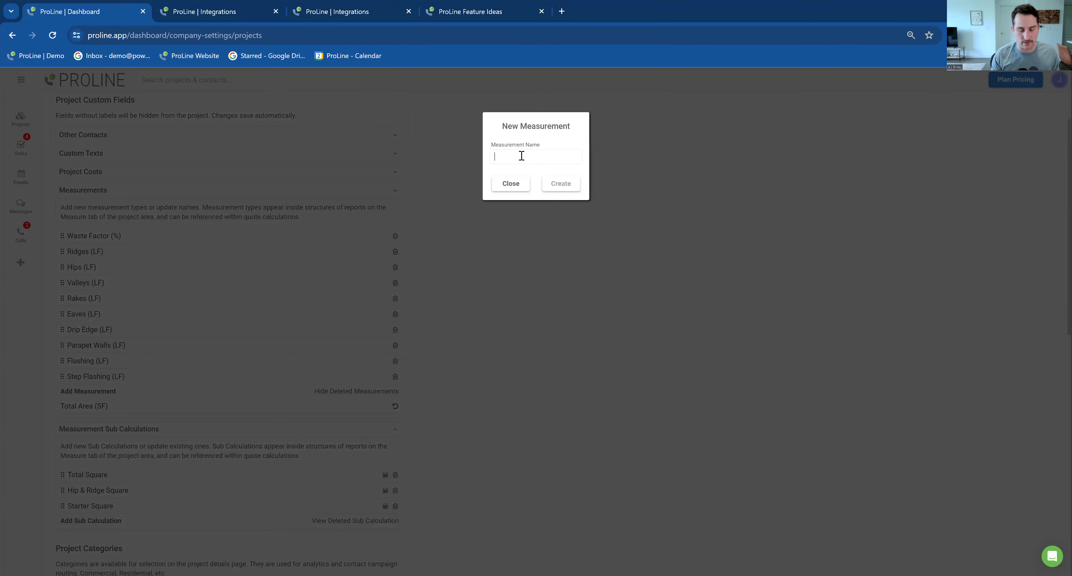
{"action": "type", "text": "Measure"}
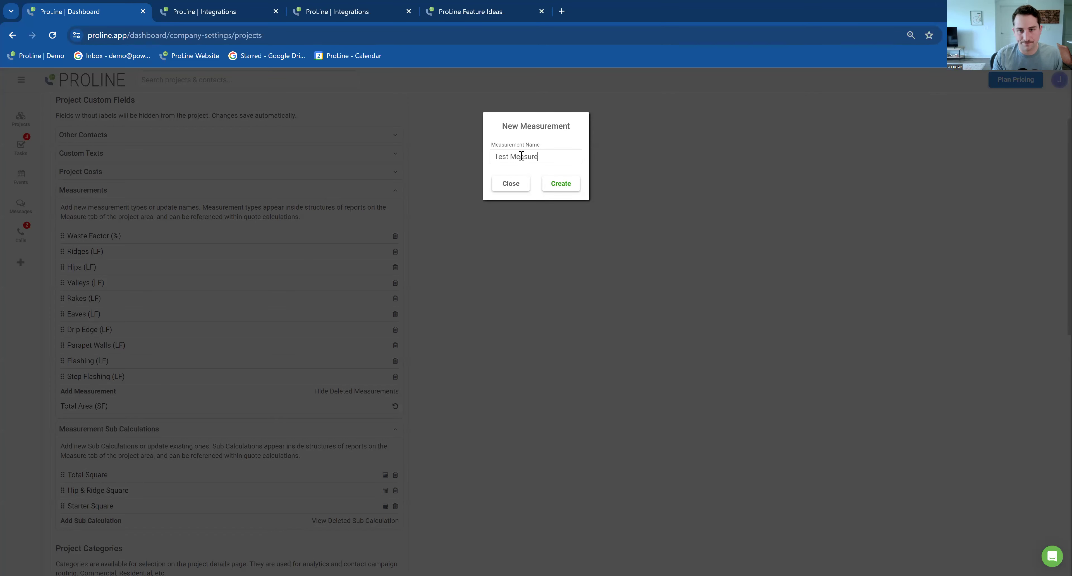
{"action": "left_click", "coordinate": [566, 187]}
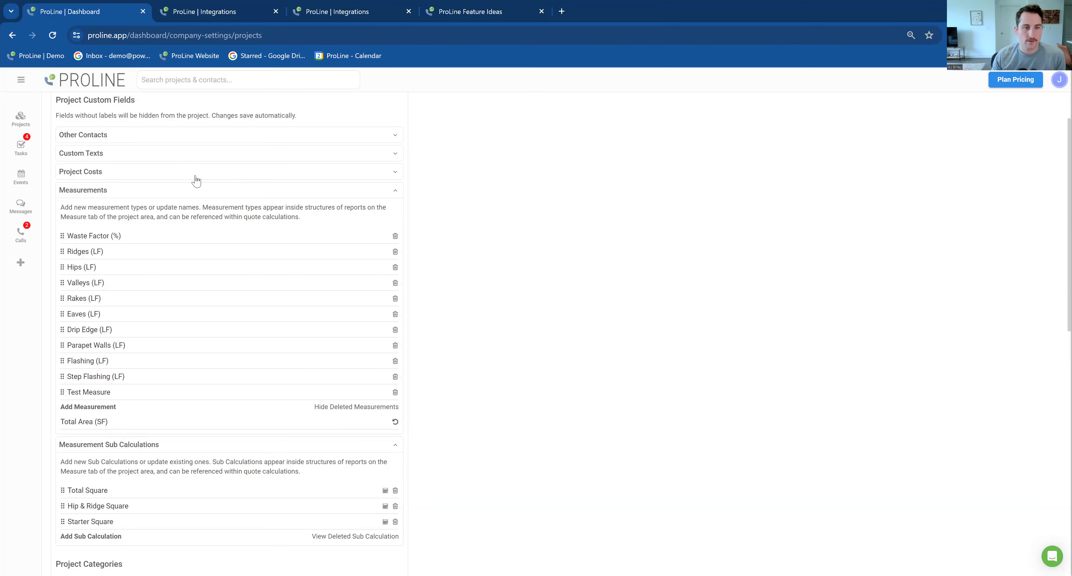
Step: Examine the measurement tokens for the new measurement in ALUMINUM DRIP EDGE's quantity calculation editor in the quote price list, and close it
{"action": "scroll", "coordinate": [283, 120], "scroll_direction": "up", "scroll_amount": 2}
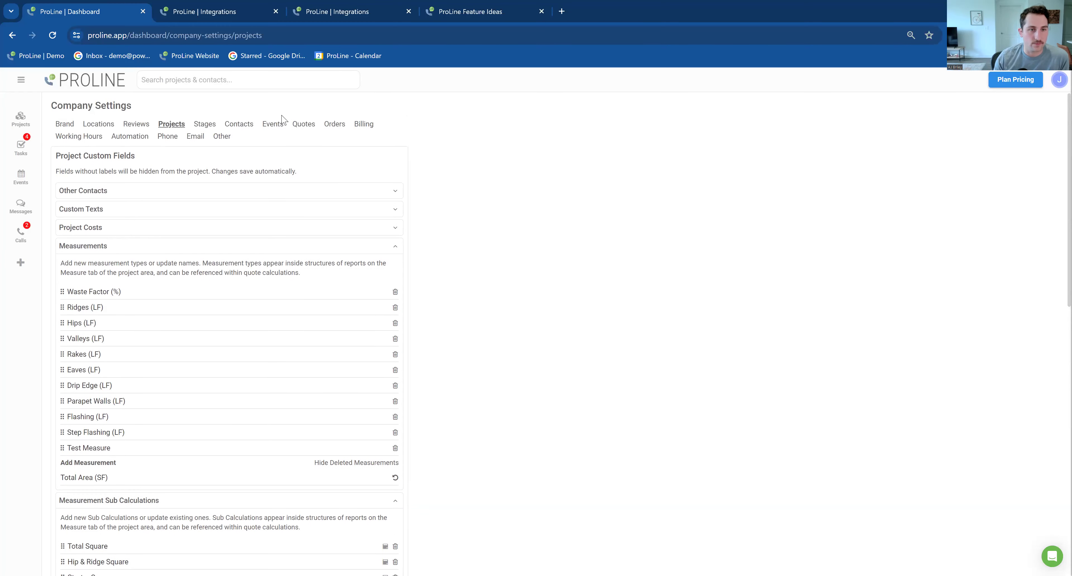
{"action": "left_click", "coordinate": [307, 125]}
{"action": "scroll", "coordinate": [315, 349], "scroll_direction": "down", "scroll_amount": 5}
{"action": "left_click", "coordinate": [365, 257]}
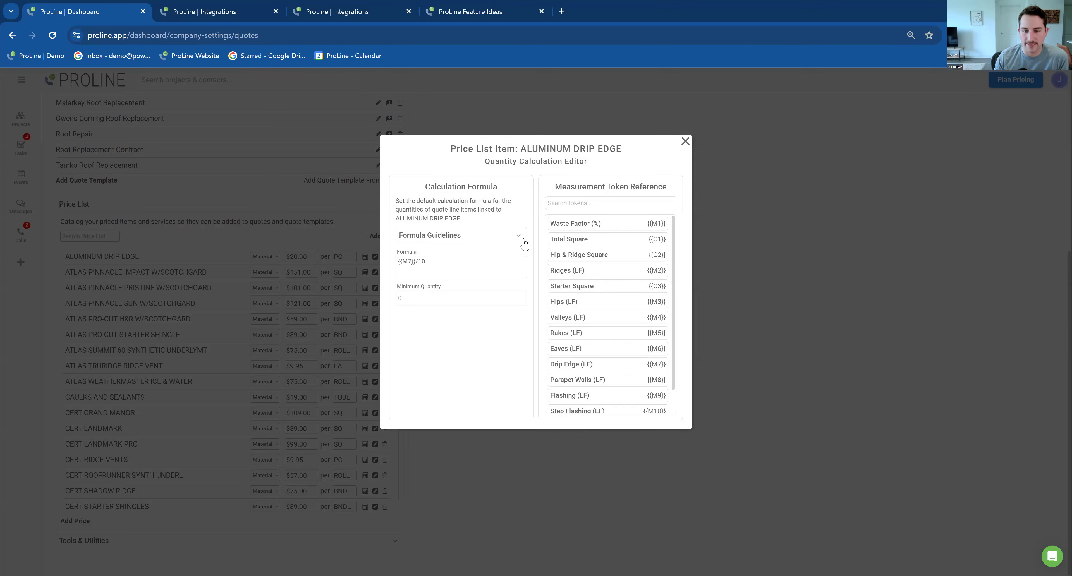
{"action": "scroll", "coordinate": [578, 317], "scroll_direction": "down", "scroll_amount": 1}
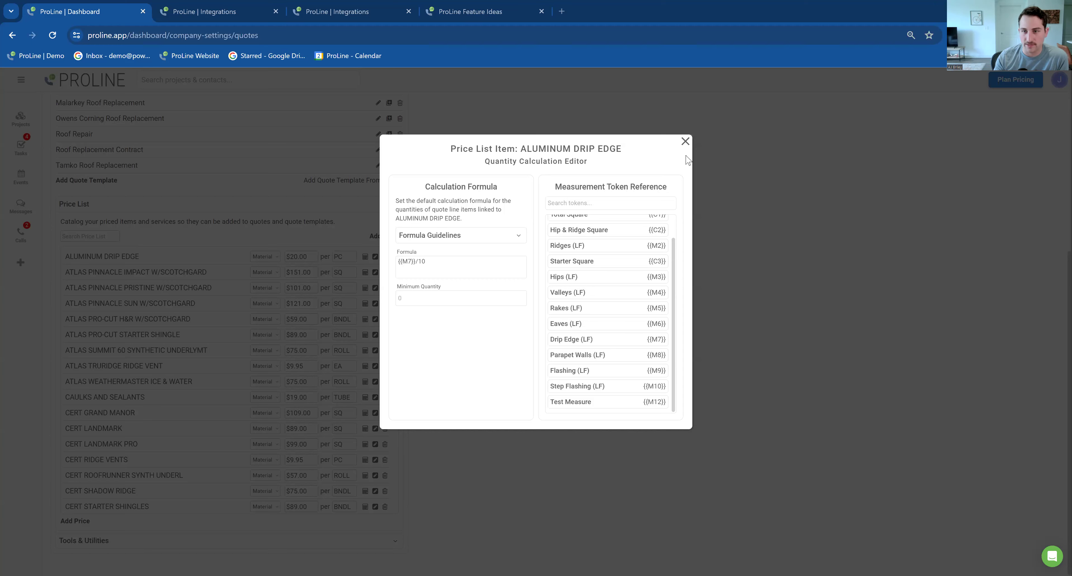
{"action": "left_click", "coordinate": [685, 142]}
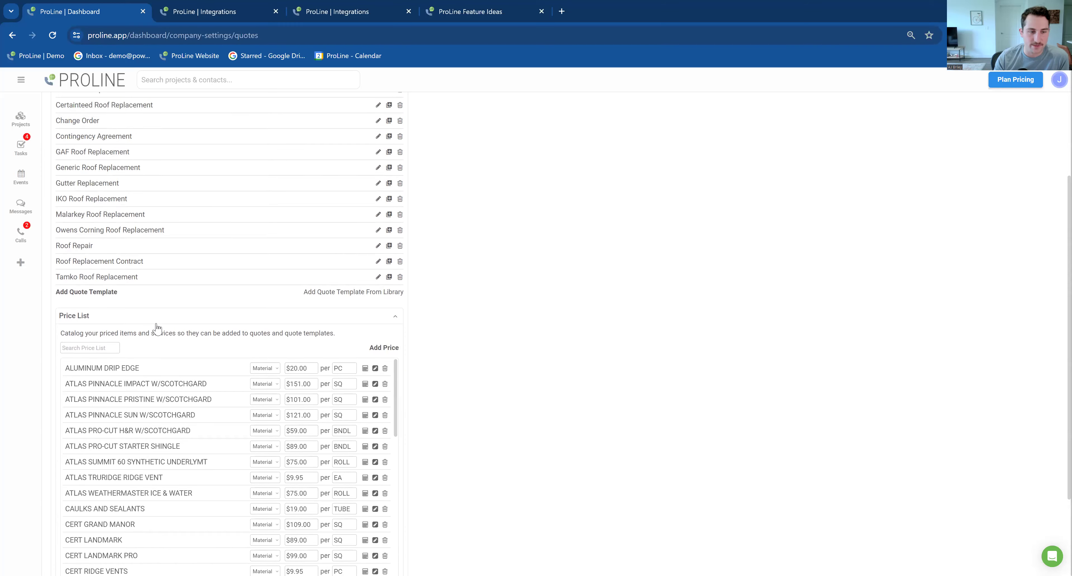
Step: Return to the company's project measurement fields and restore the deleted Total Area (SF) measurement
{"action": "scroll", "coordinate": [171, 279], "scroll_direction": "up", "scroll_amount": 3}
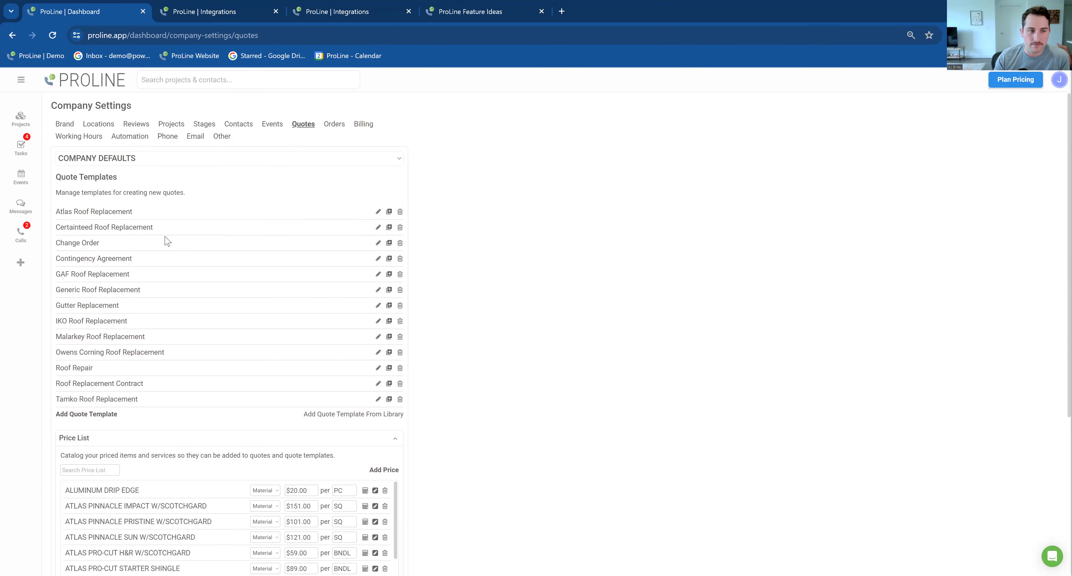
{"action": "left_click", "coordinate": [162, 125]}
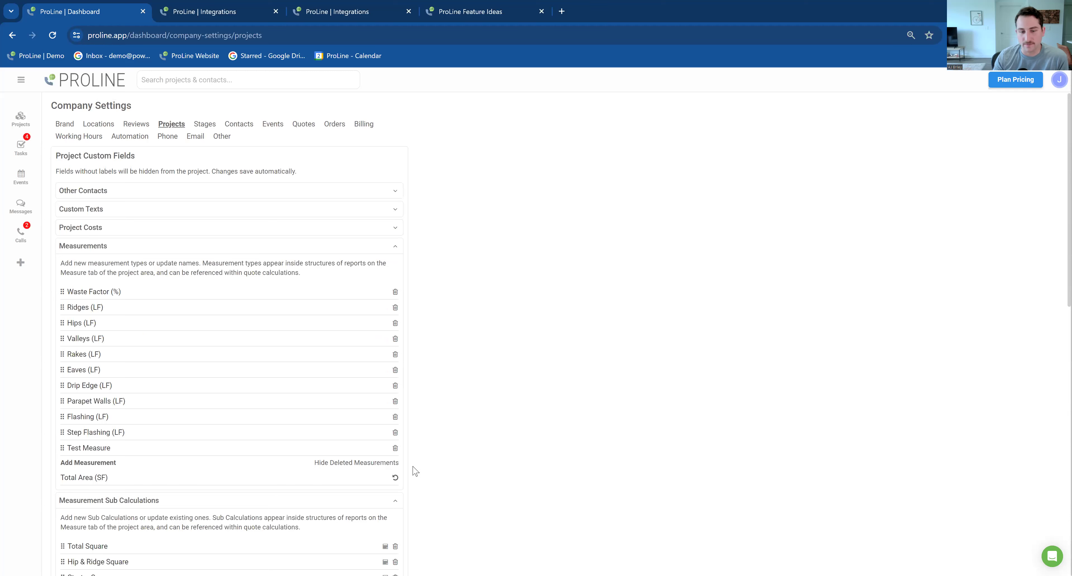
{"action": "left_click", "coordinate": [395, 477]}
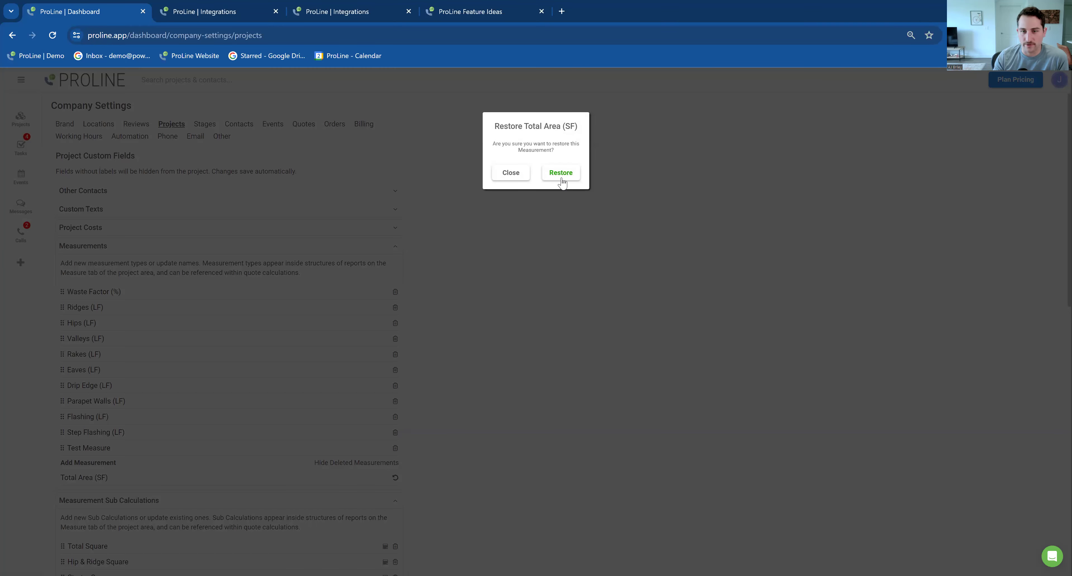
{"action": "left_click", "coordinate": [561, 173]}
{"action": "mouse_move", "coordinate": [68, 464]}
{"action": "left_mouse_down"}
{"action": "mouse_move", "coordinate": [65, 451]}
{"action": "mouse_move", "coordinate": [69, 469]}
{"action": "left_mouse_up"}
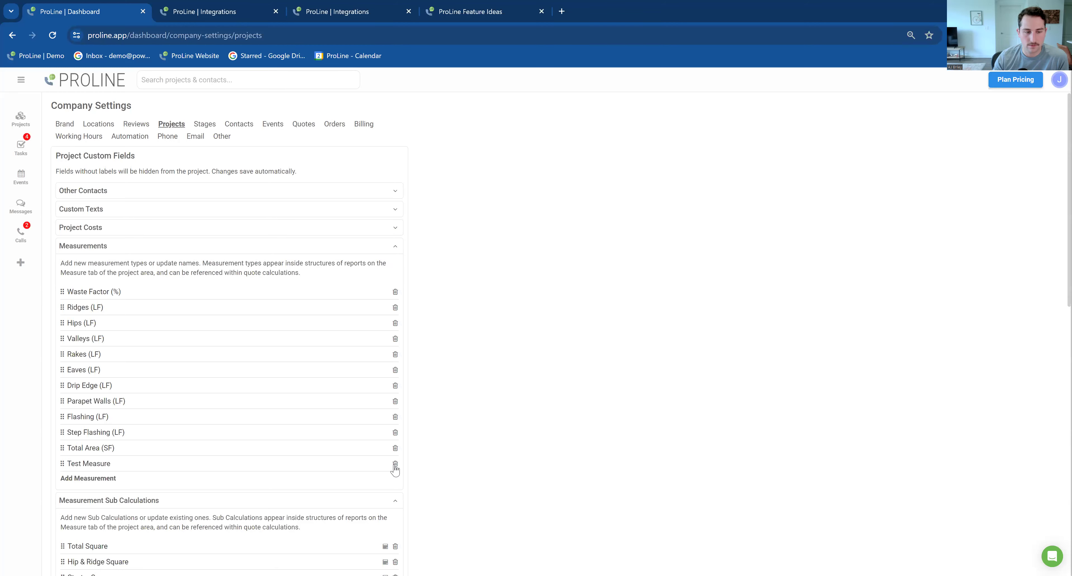
Step: Delete the Test Measure measurement and hide the list of deleted measurements
{"action": "left_click", "coordinate": [395, 464]}
{"action": "left_click", "coordinate": [561, 173]}
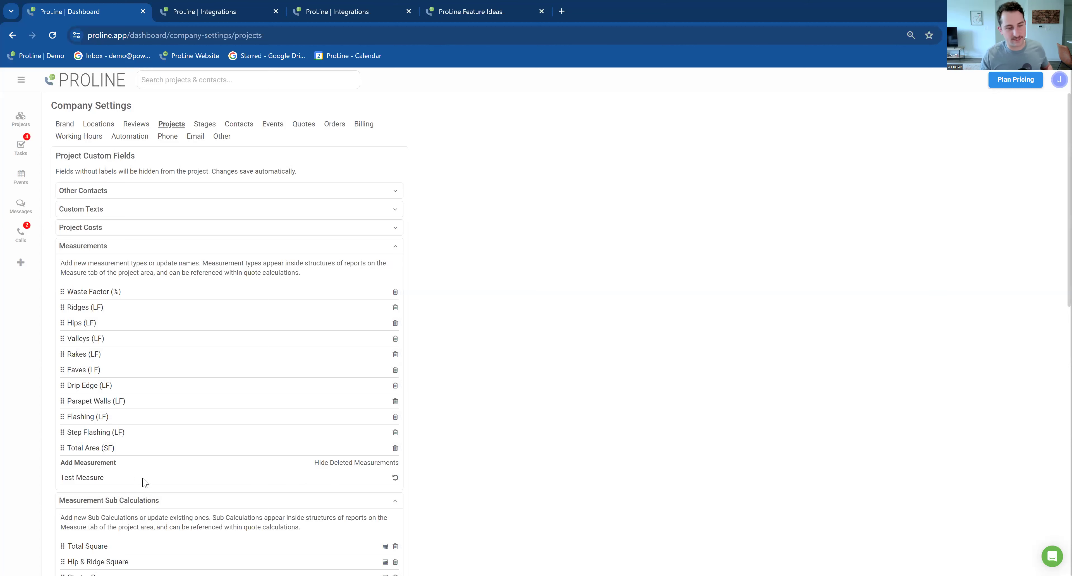
{"action": "left_click", "coordinate": [323, 465]}
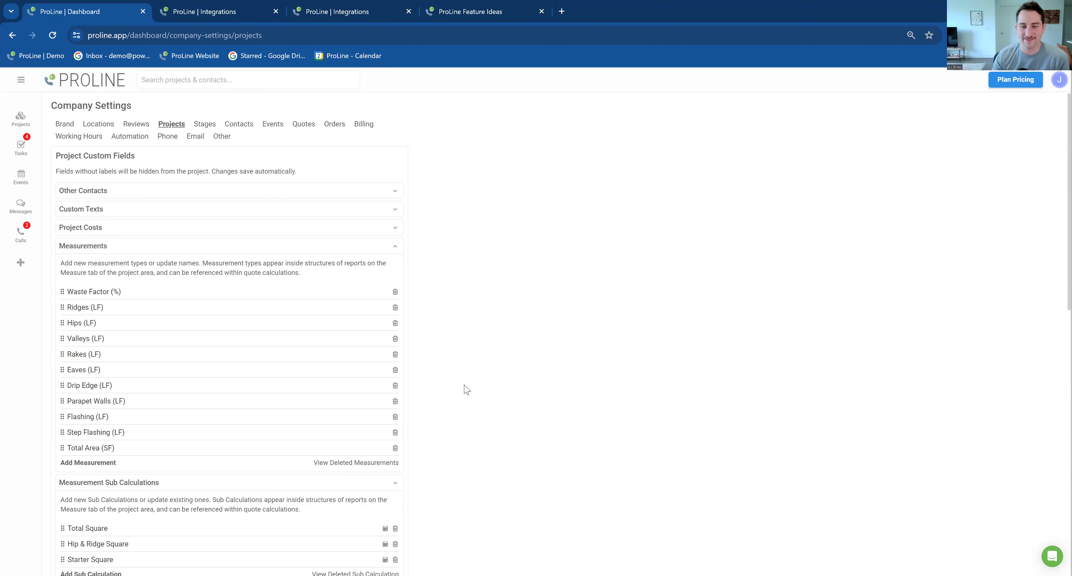